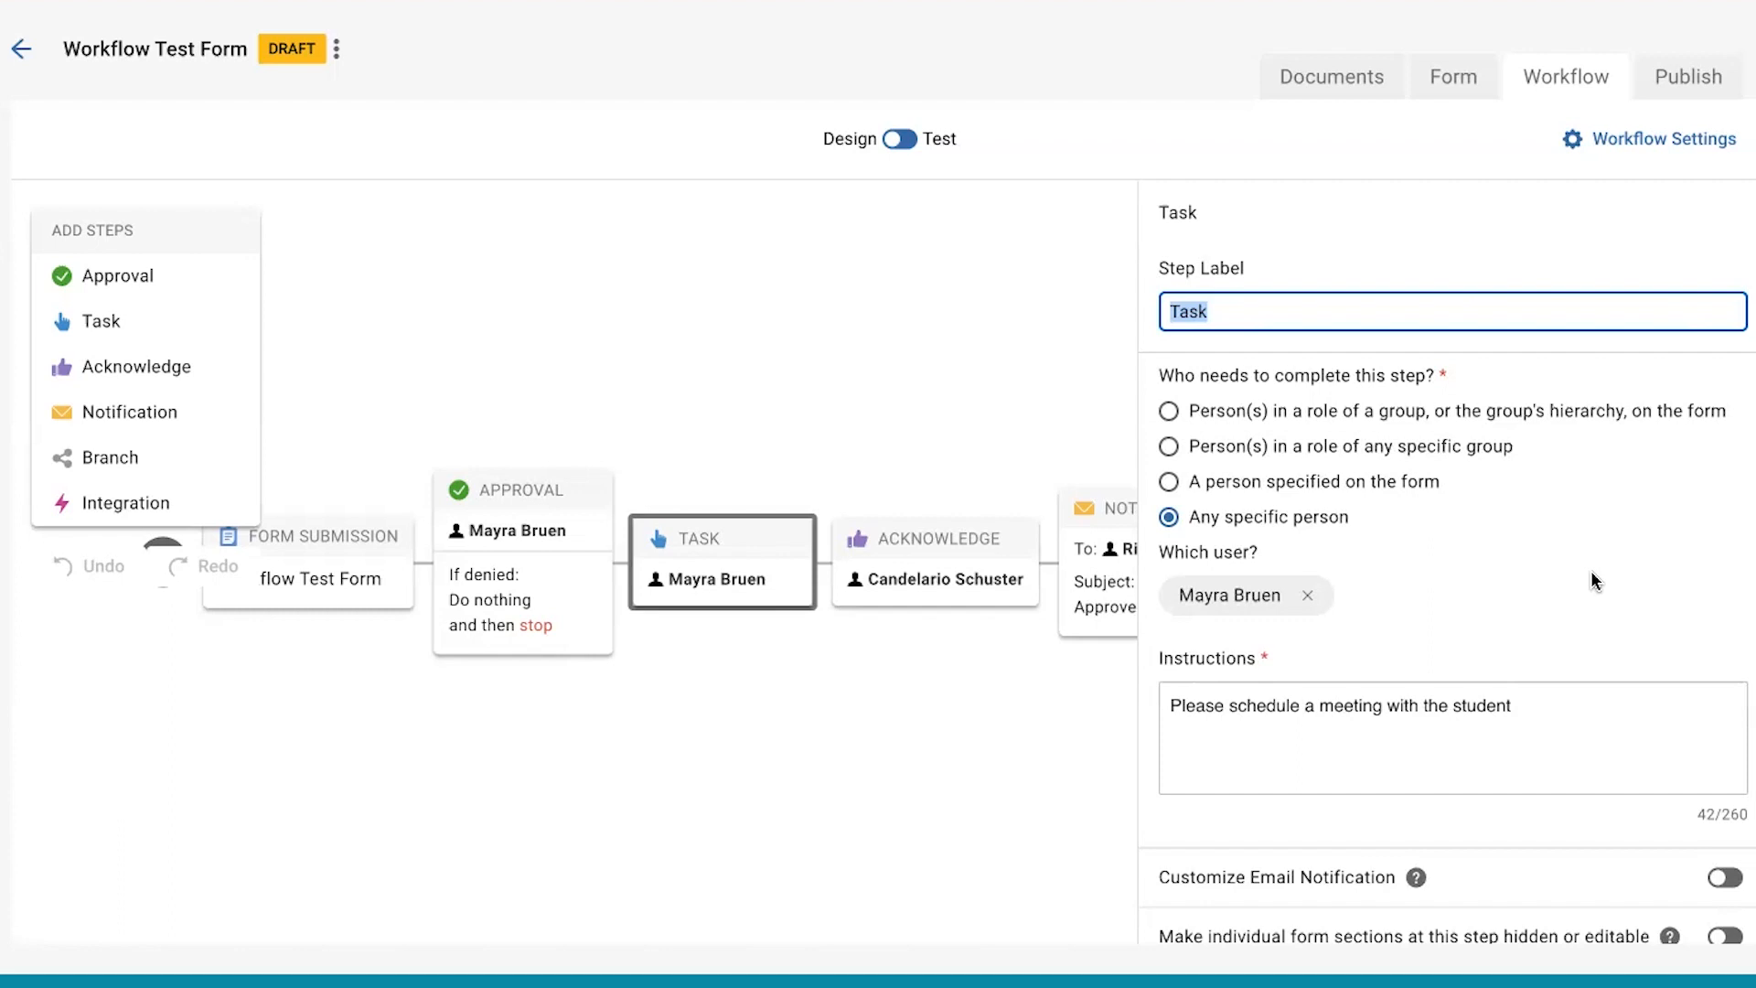
- Review the settings of the Acknowledge, Notification and Integration steps in the workflow, and close the step settings
left_click(999, 561)
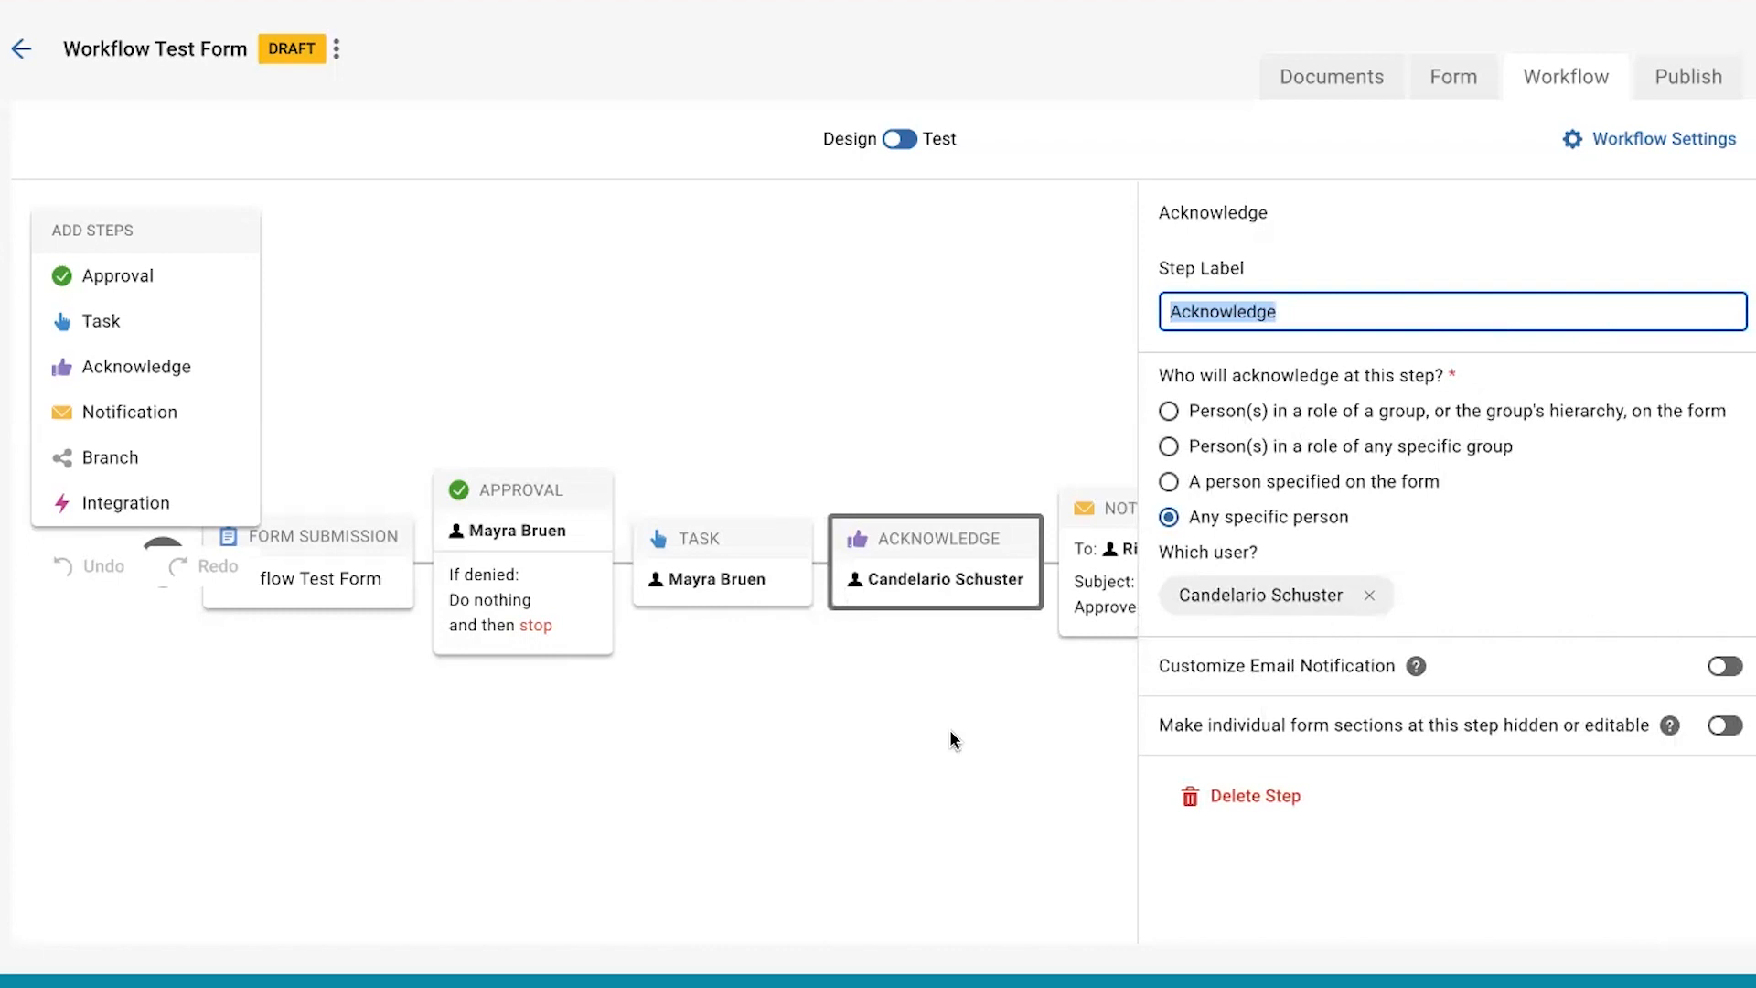
scroll(949, 728, "right", 5)
left_click(836, 517)
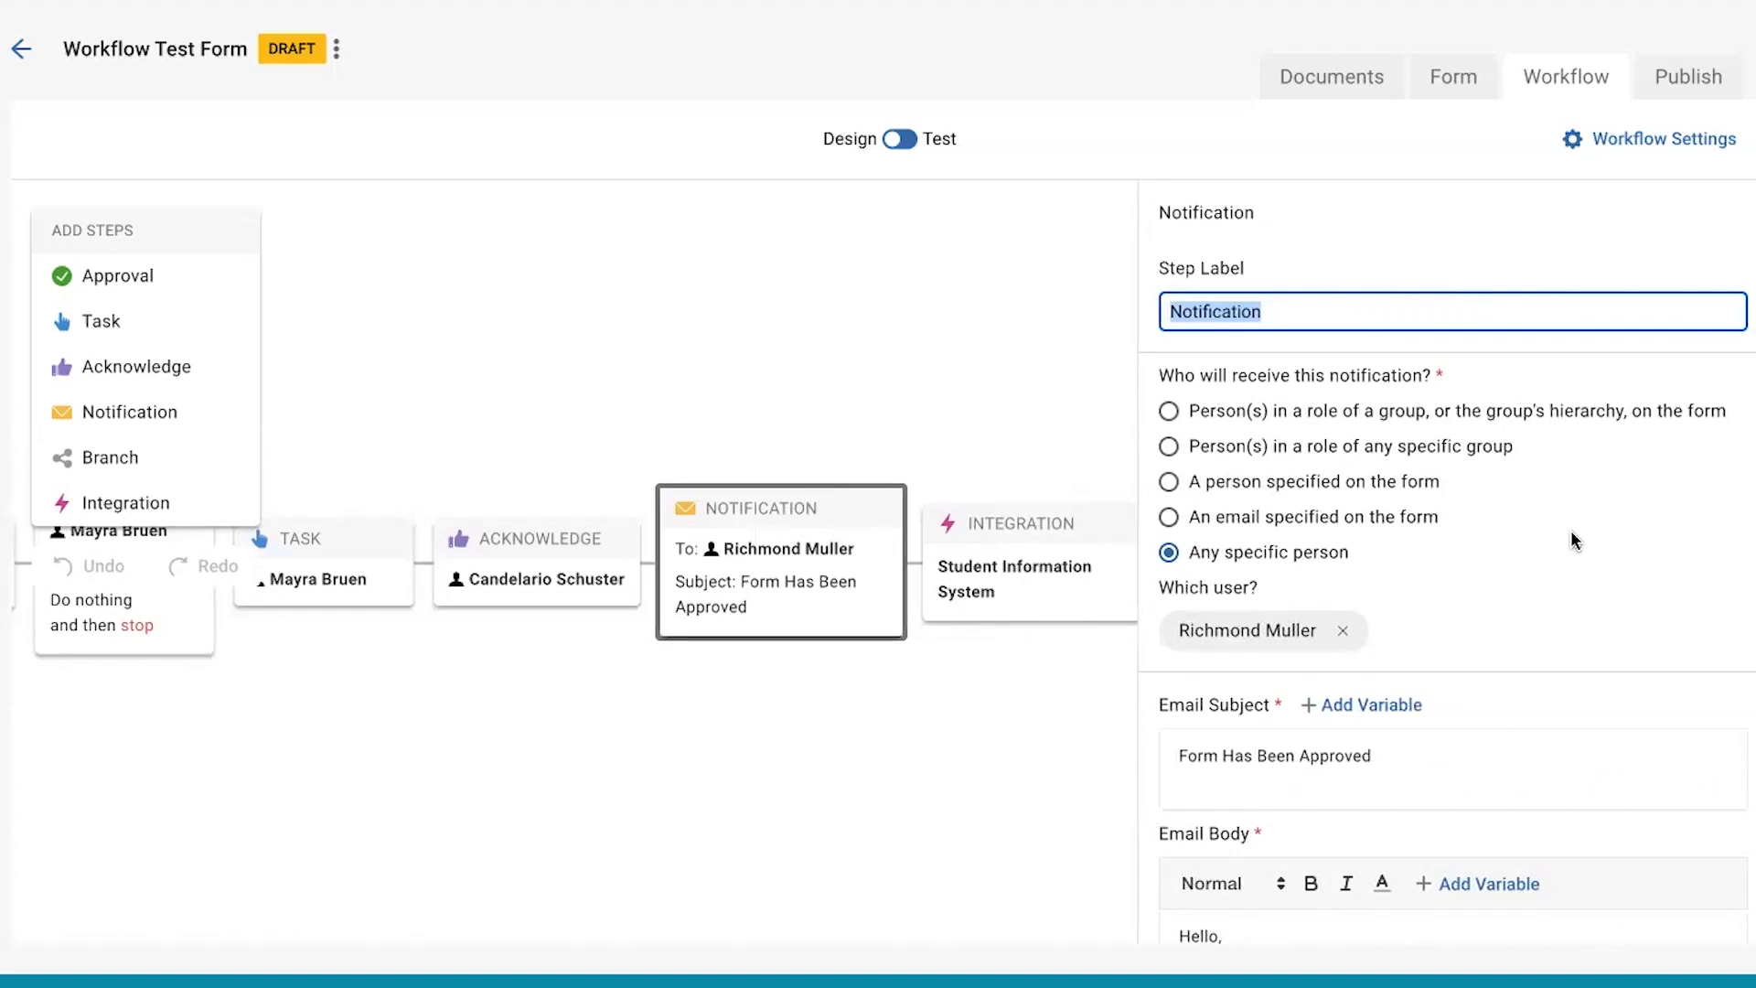
scroll(1573, 539, "down", 2)
left_click(1003, 607)
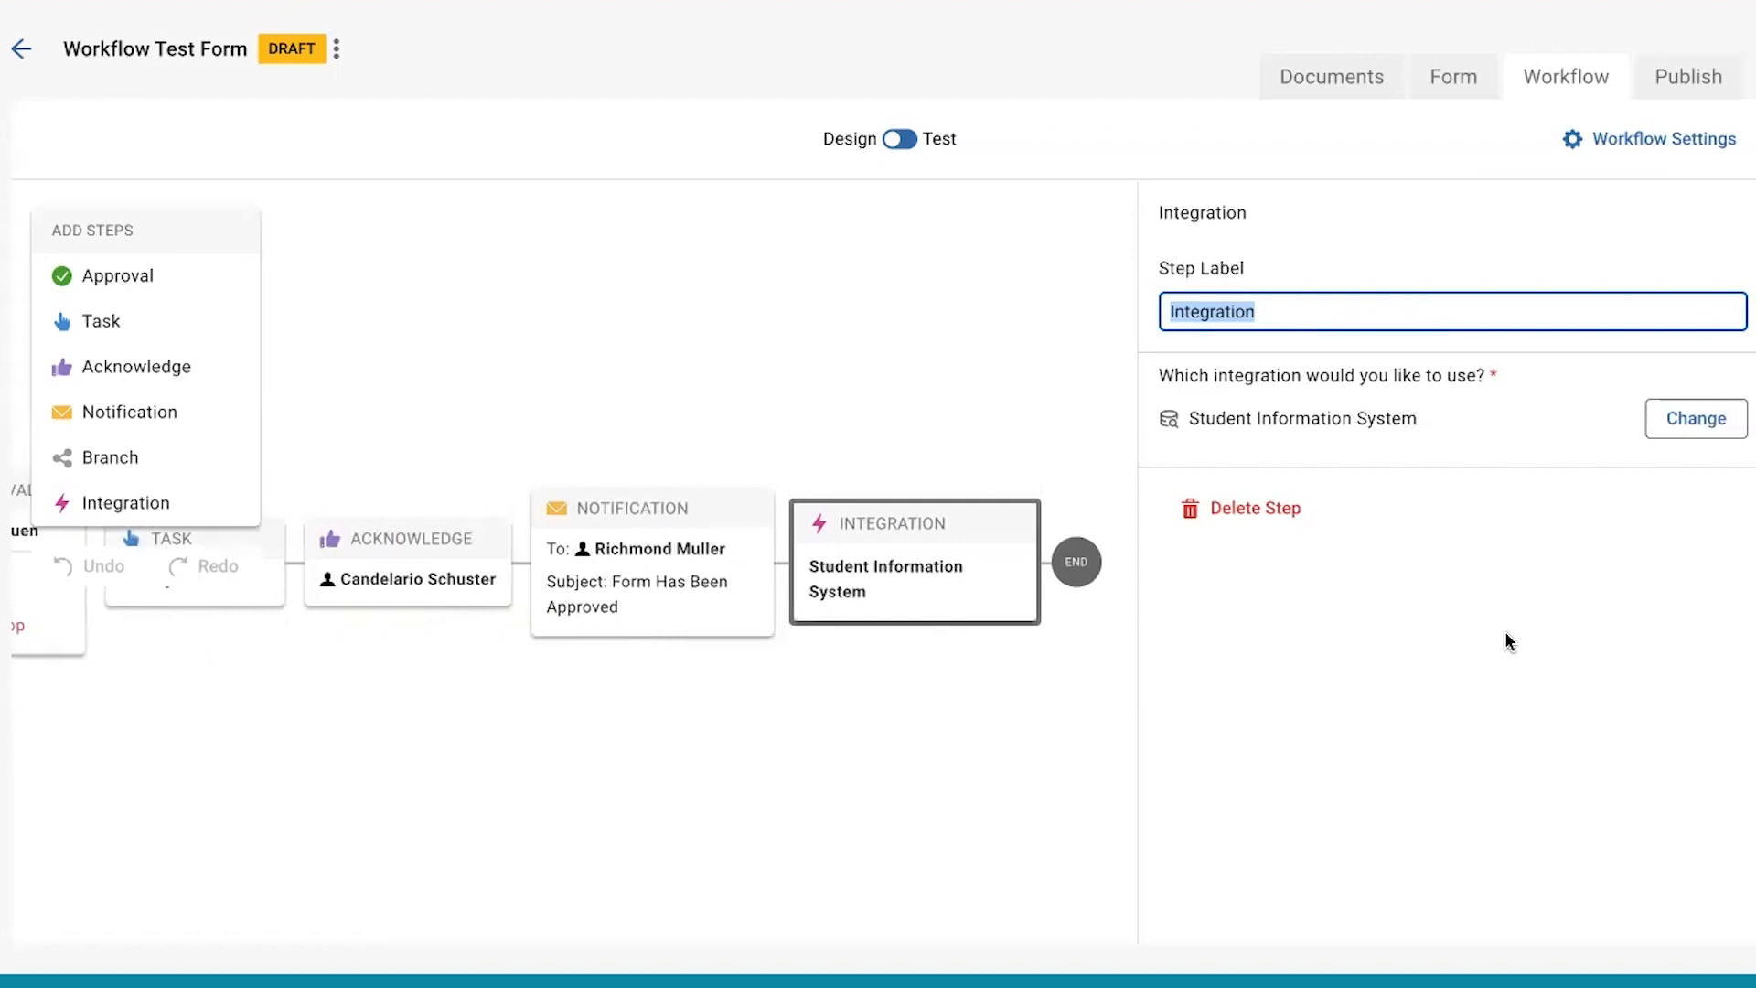
left_click(818, 819)
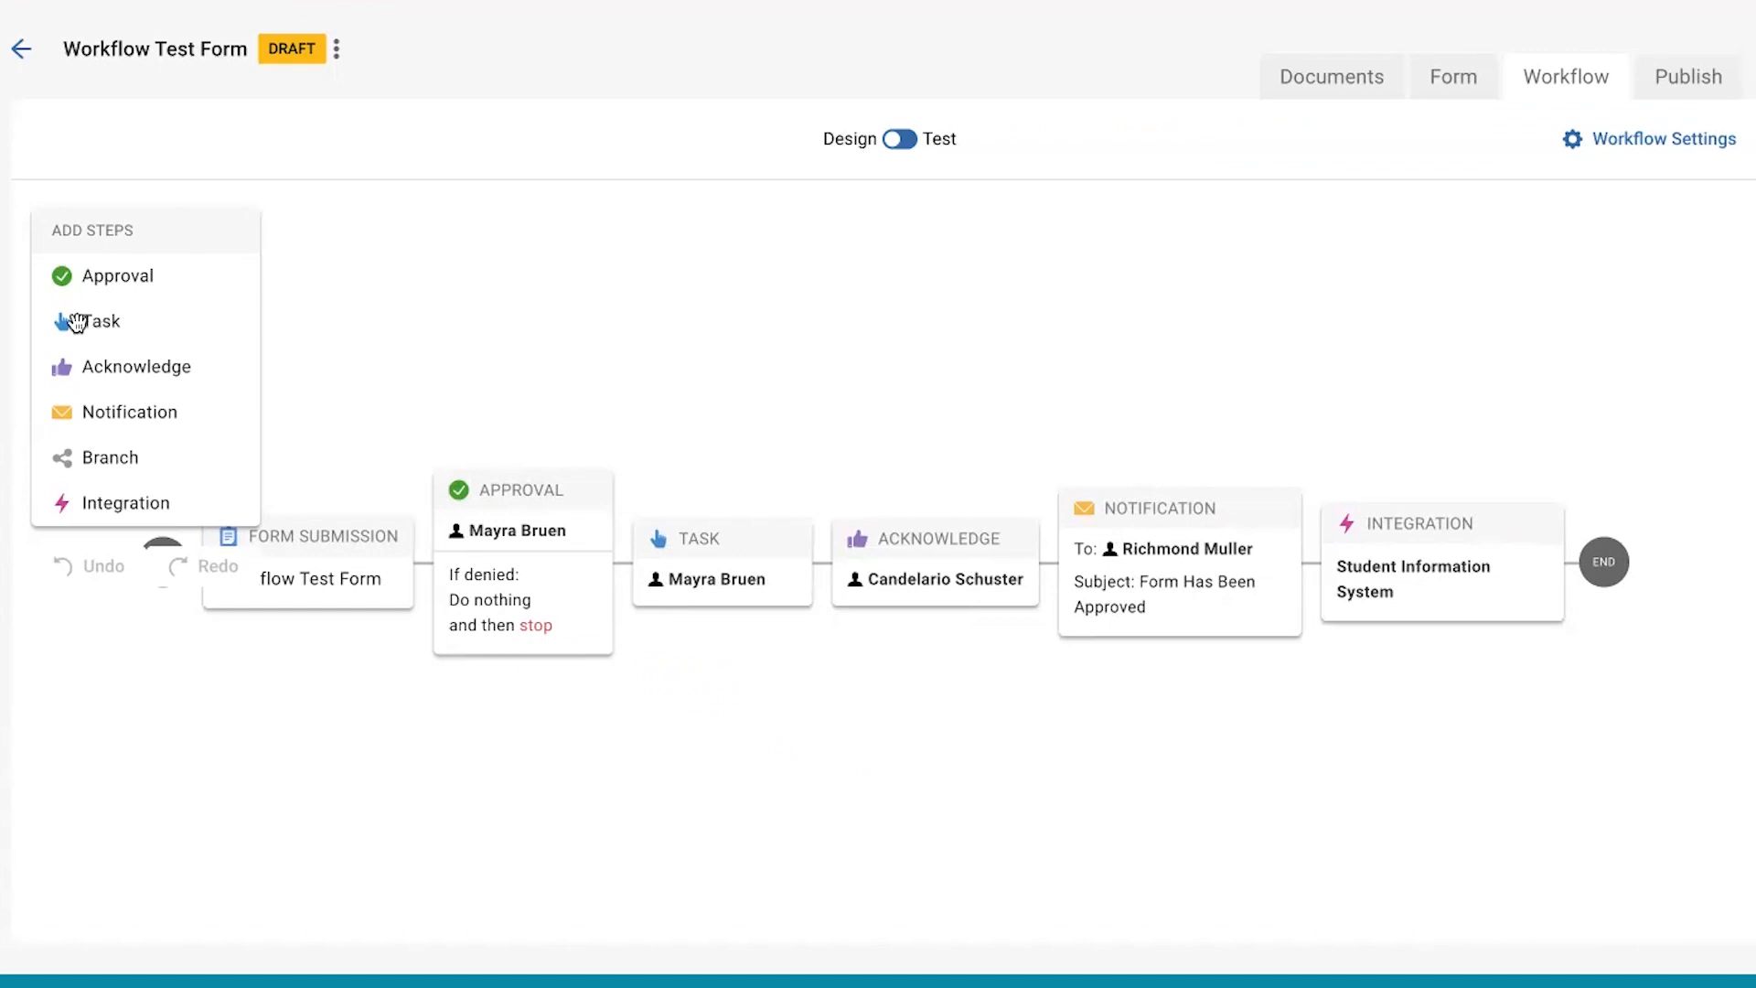
- Add a new Task step after the Approval step, and move it between the Acknowledge and Notification steps
left_click_drag(107, 318, 293, 336)
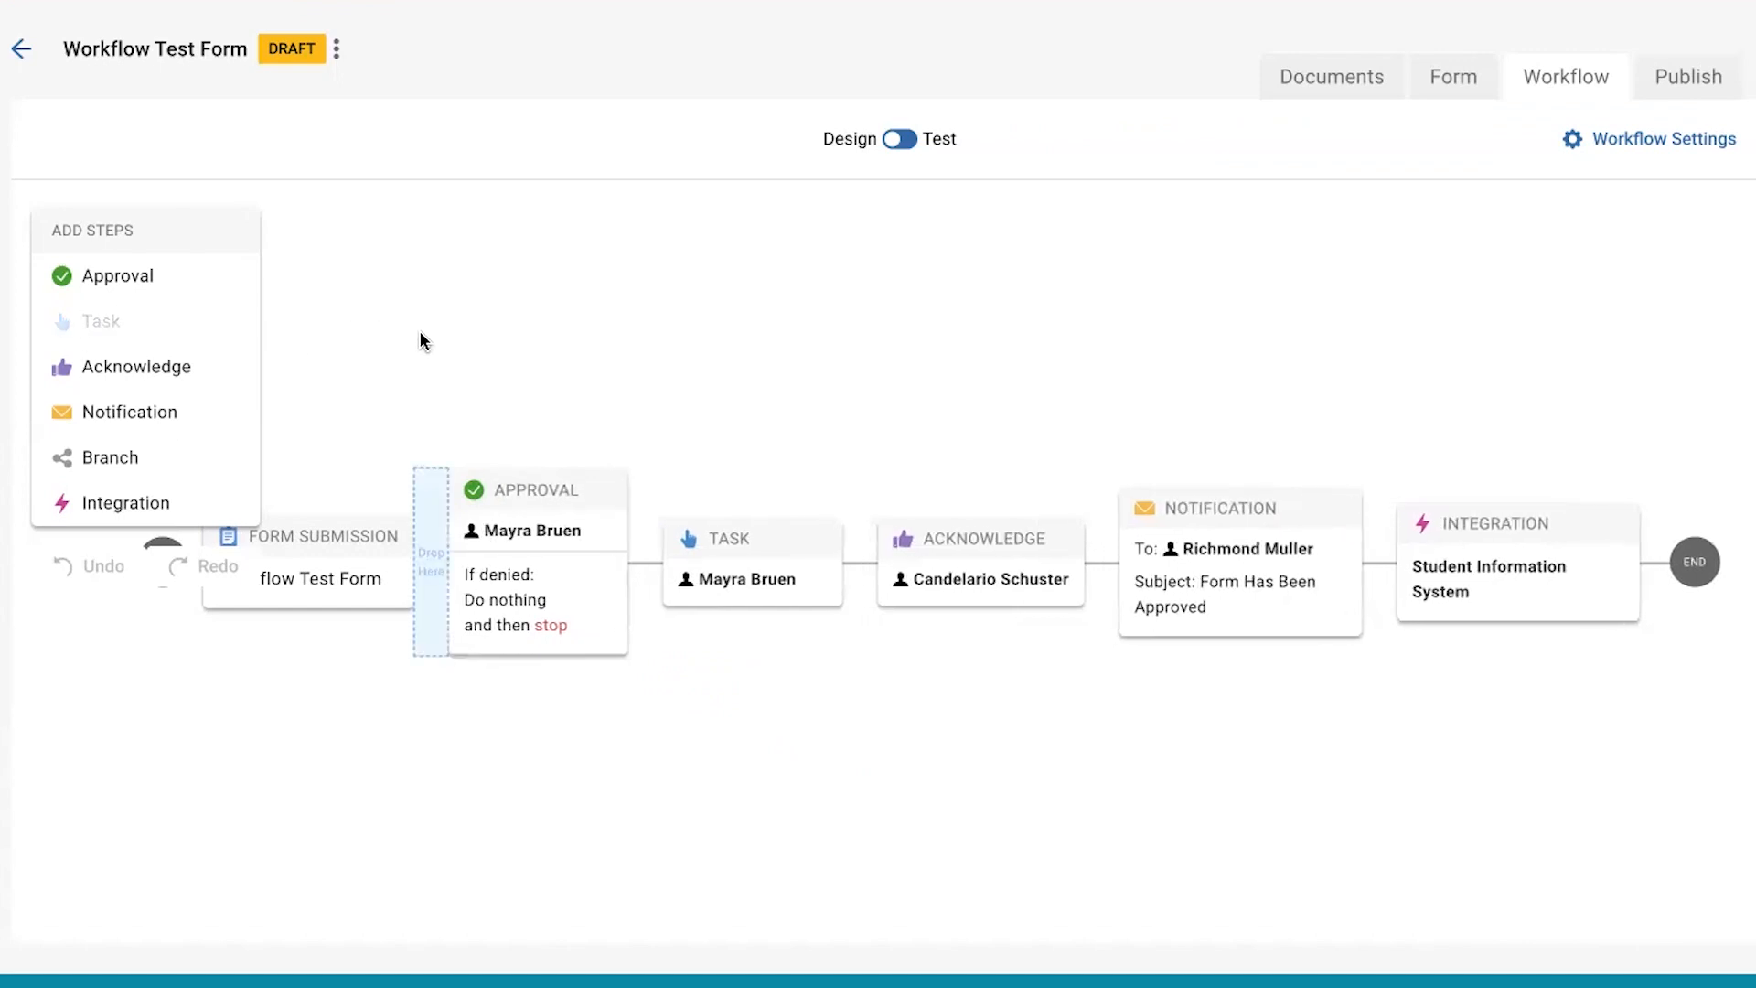
left_click_drag(421, 341, 646, 424)
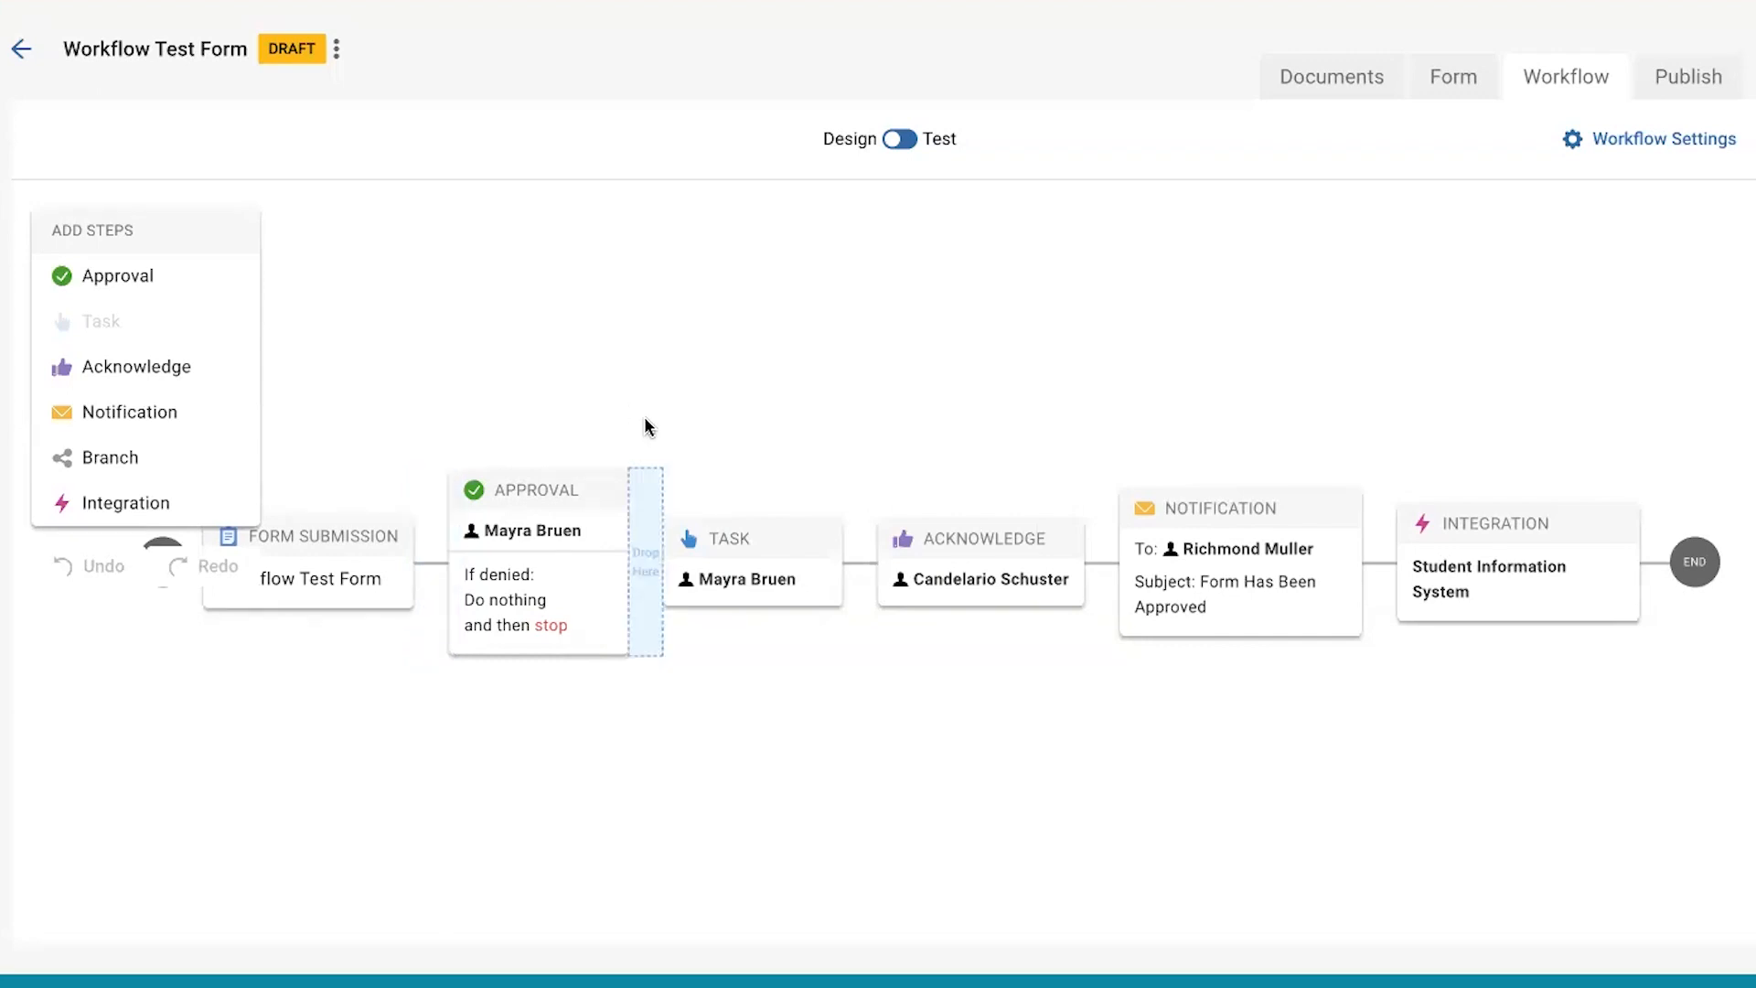
left_click_drag(647, 423, 645, 418)
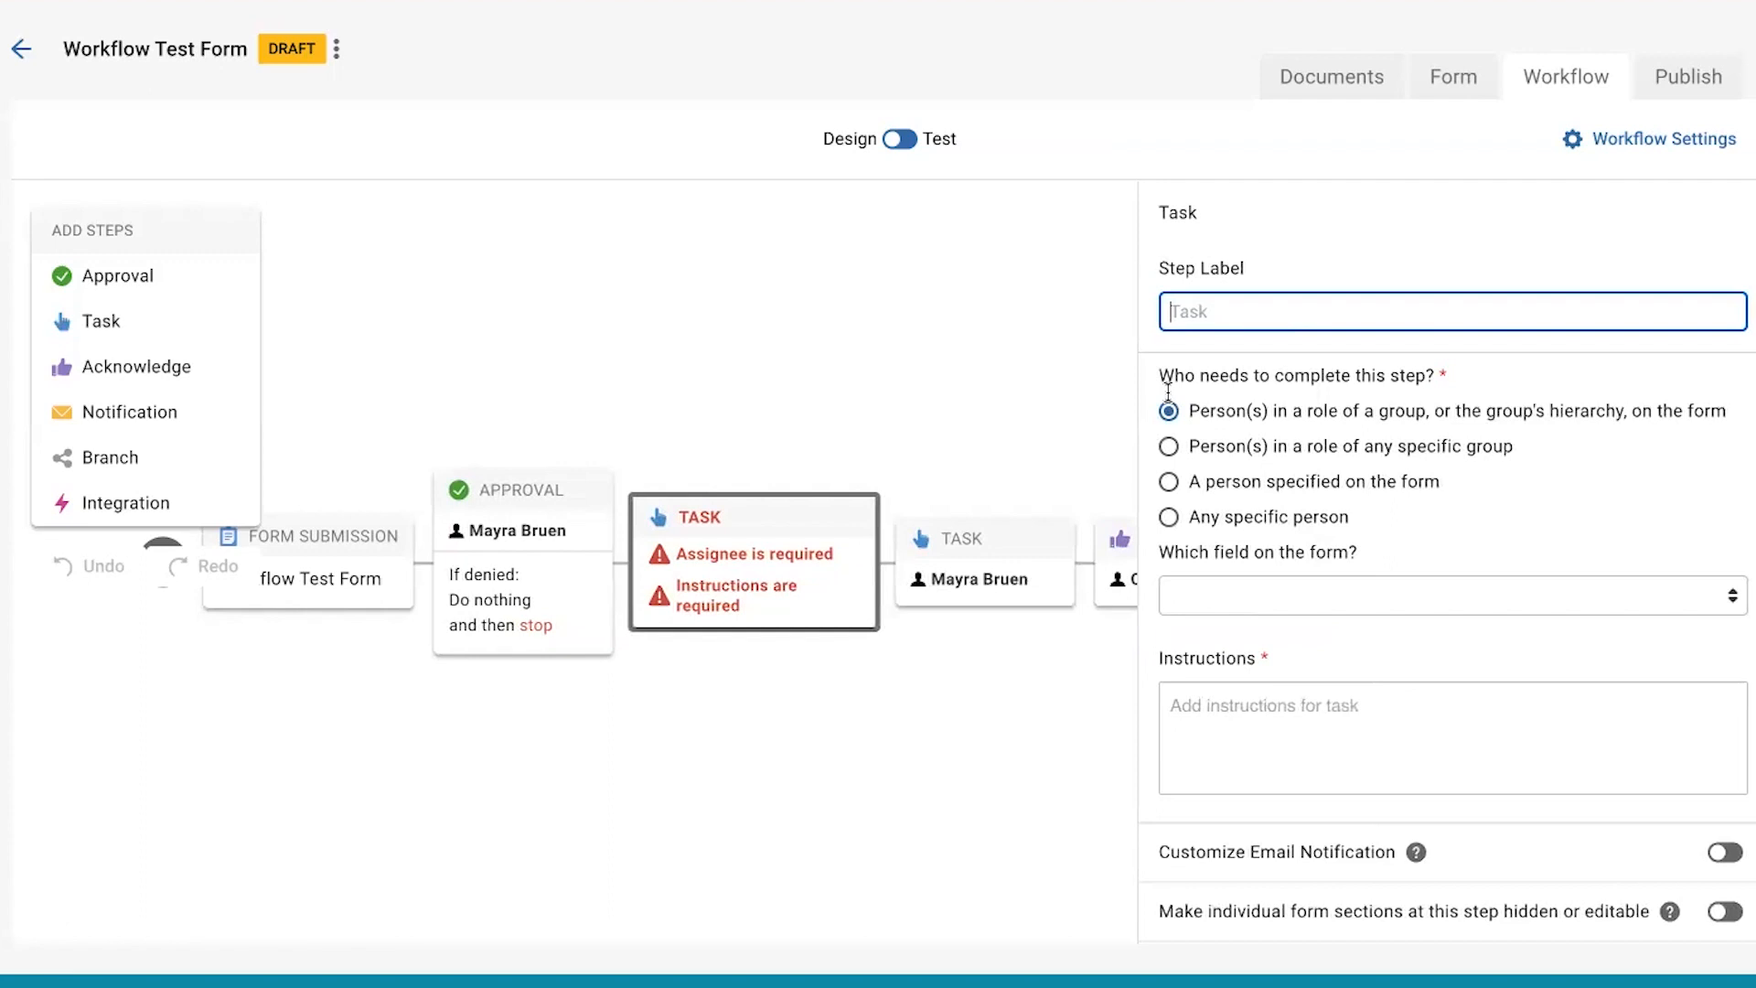
left_click(757, 529)
left_click_drag(758, 529, 1336, 480)
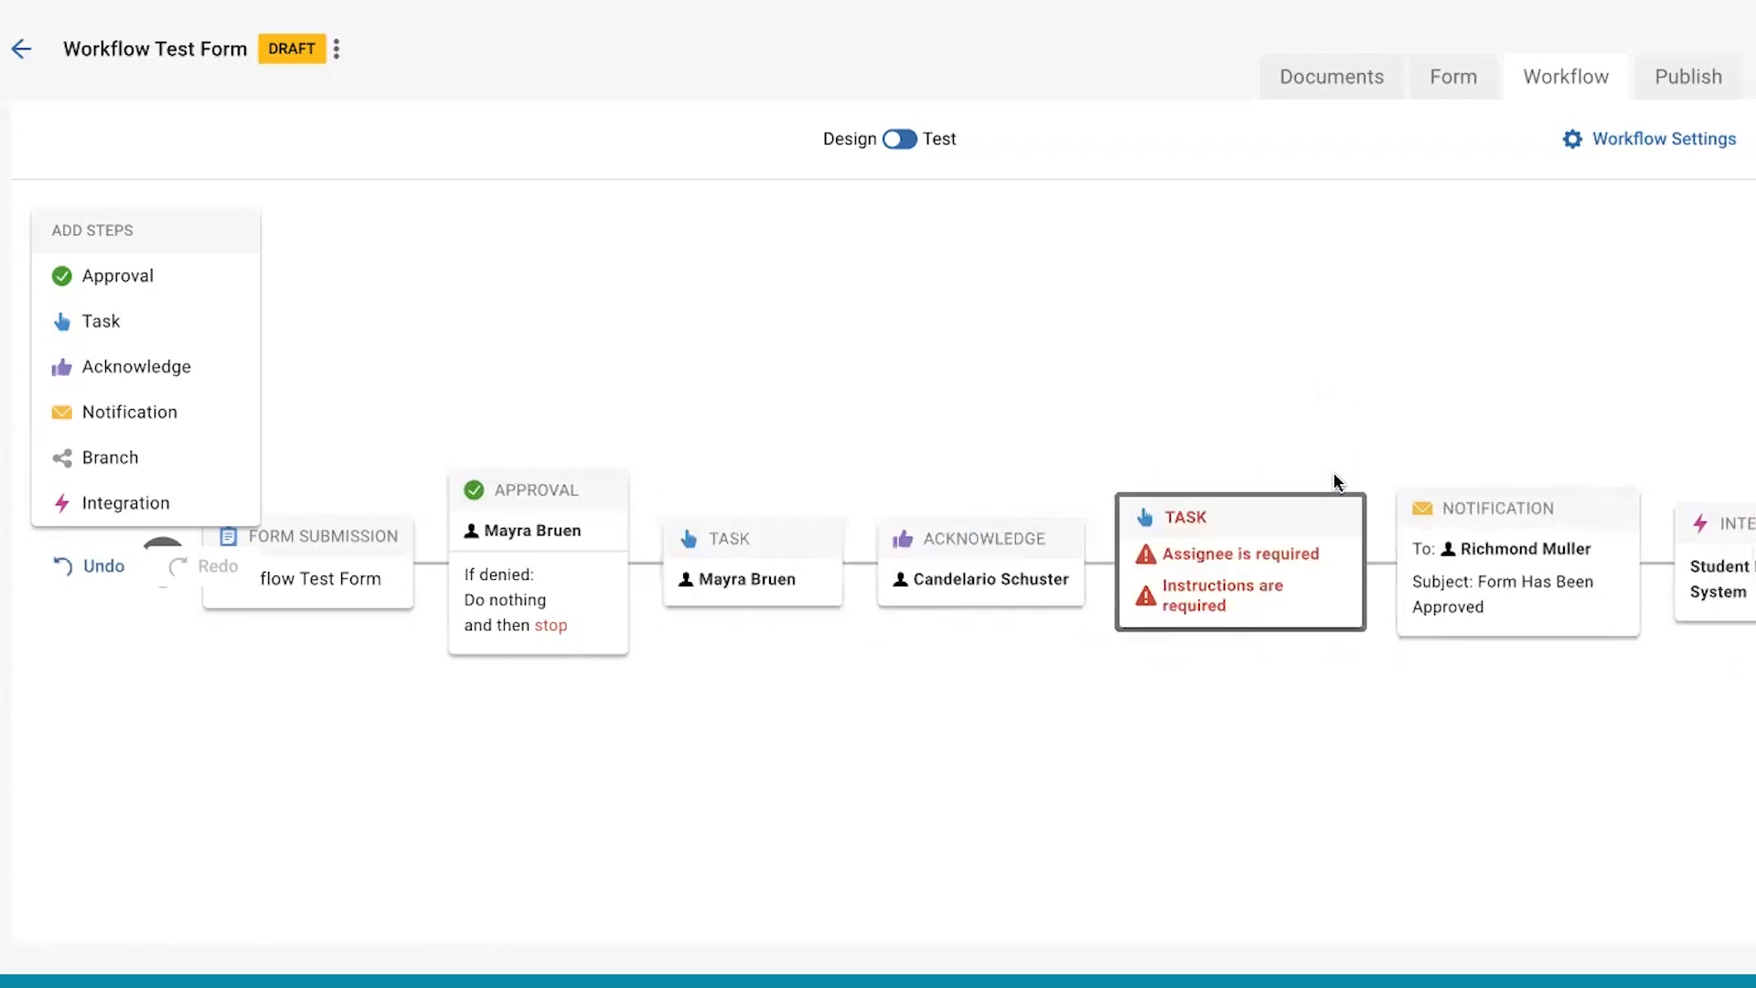
- Duplicate the Acknowledge step directly after the original
left_click(919, 565)
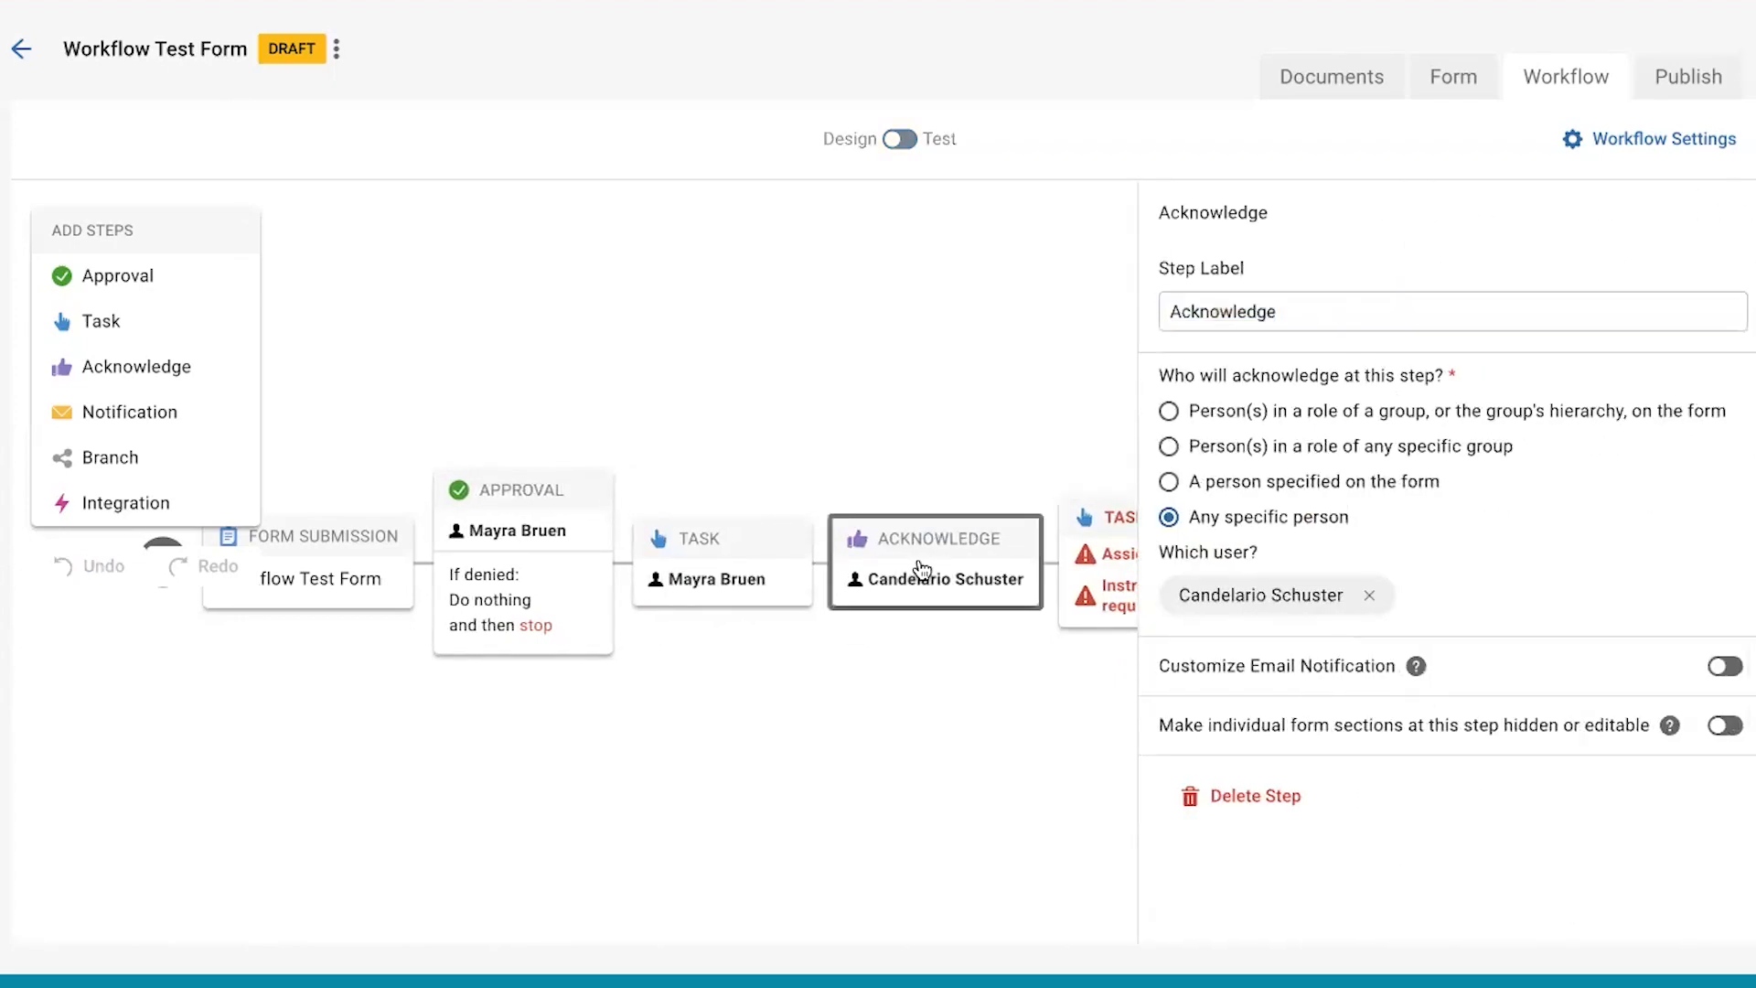
key("ctrl+c")
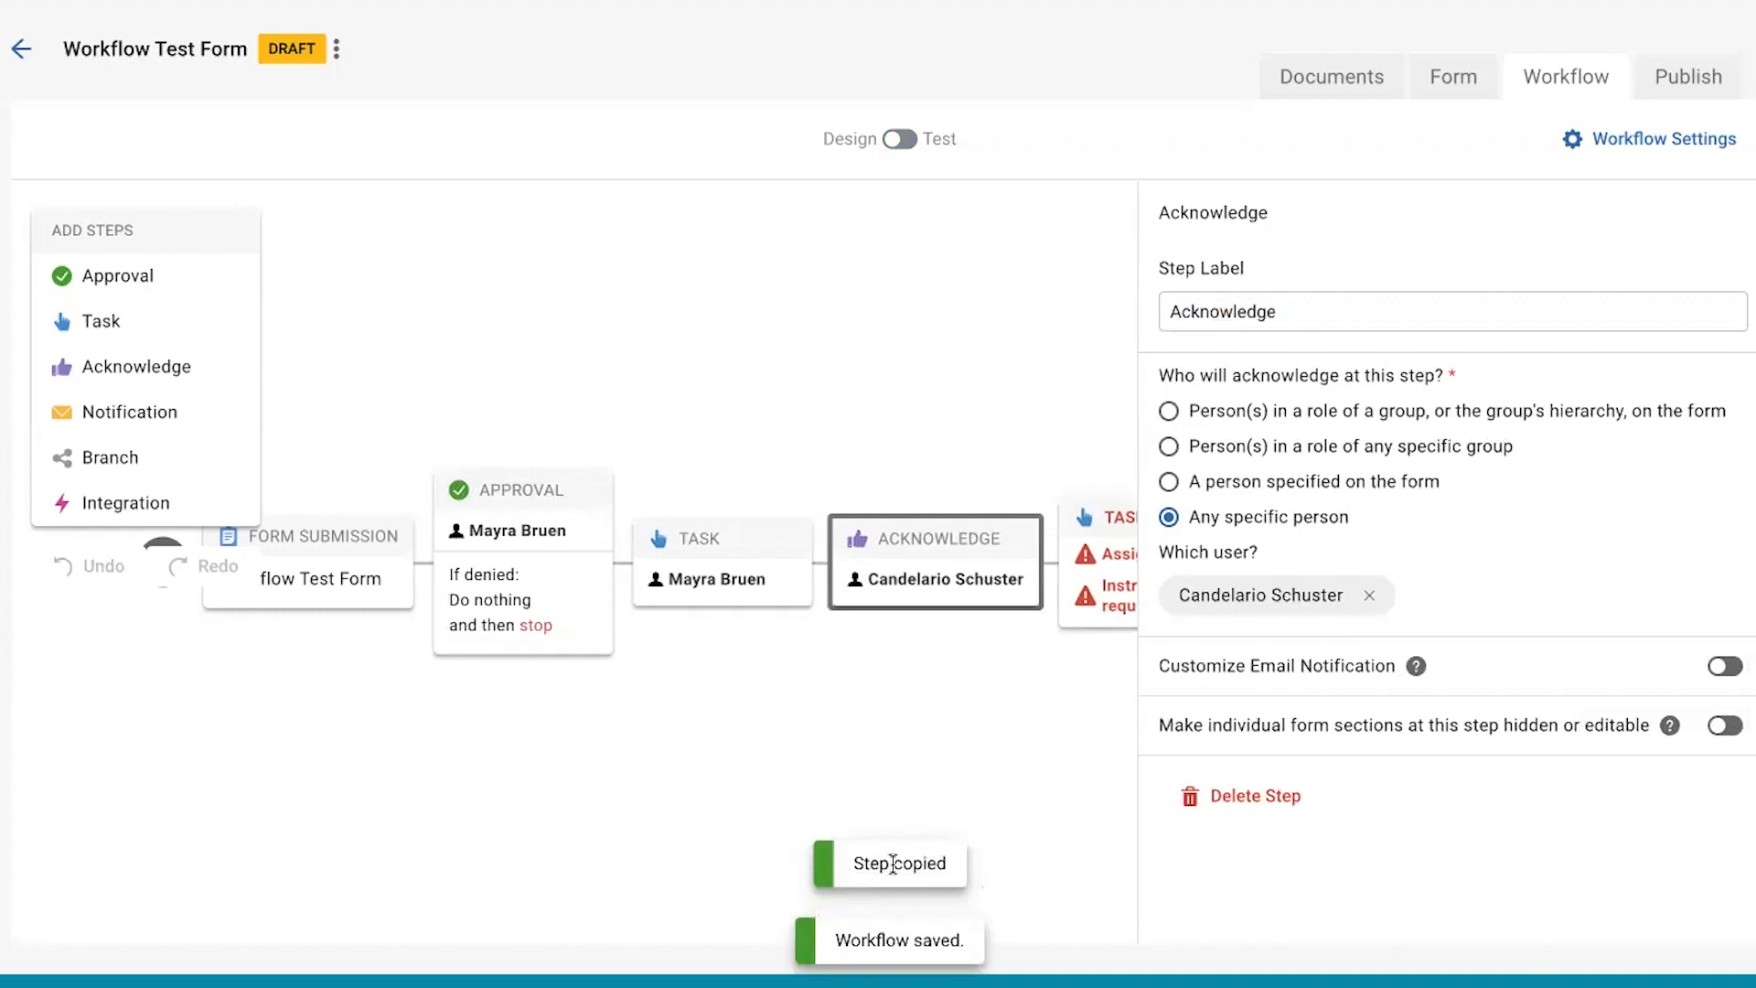
key("ctrl+v")
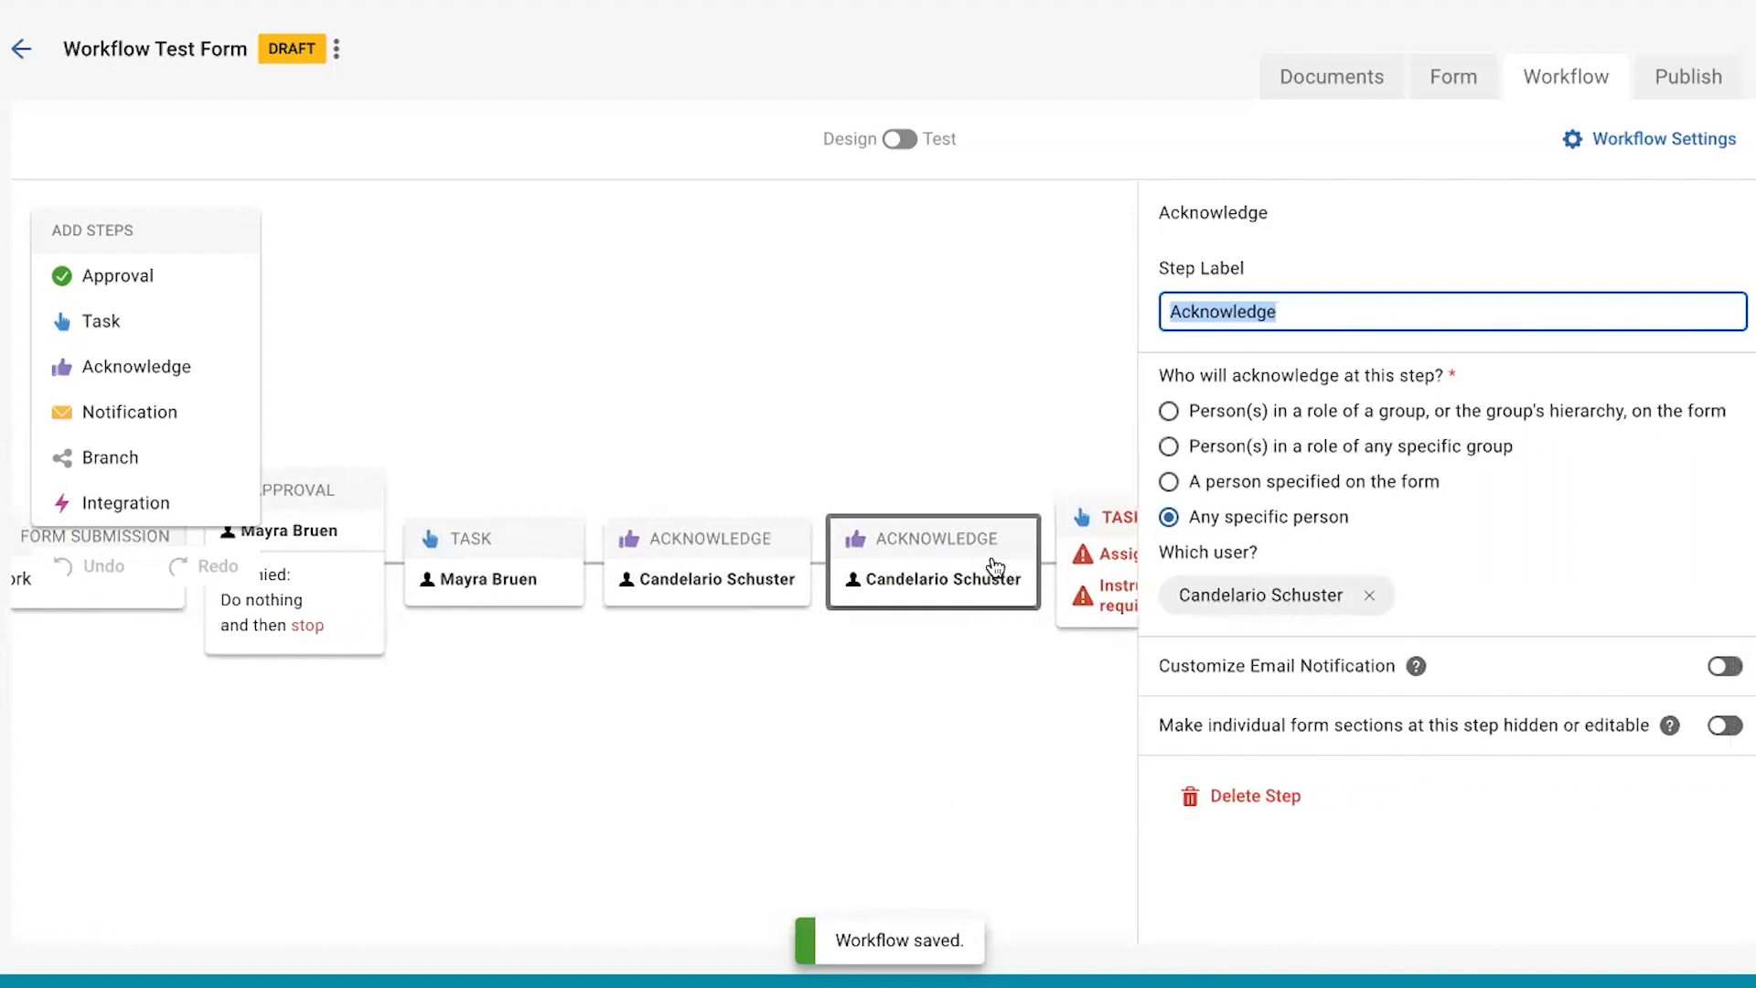
- Label the new Task step "Meet with Student" and assign it to a specific person
left_click(1079, 549)
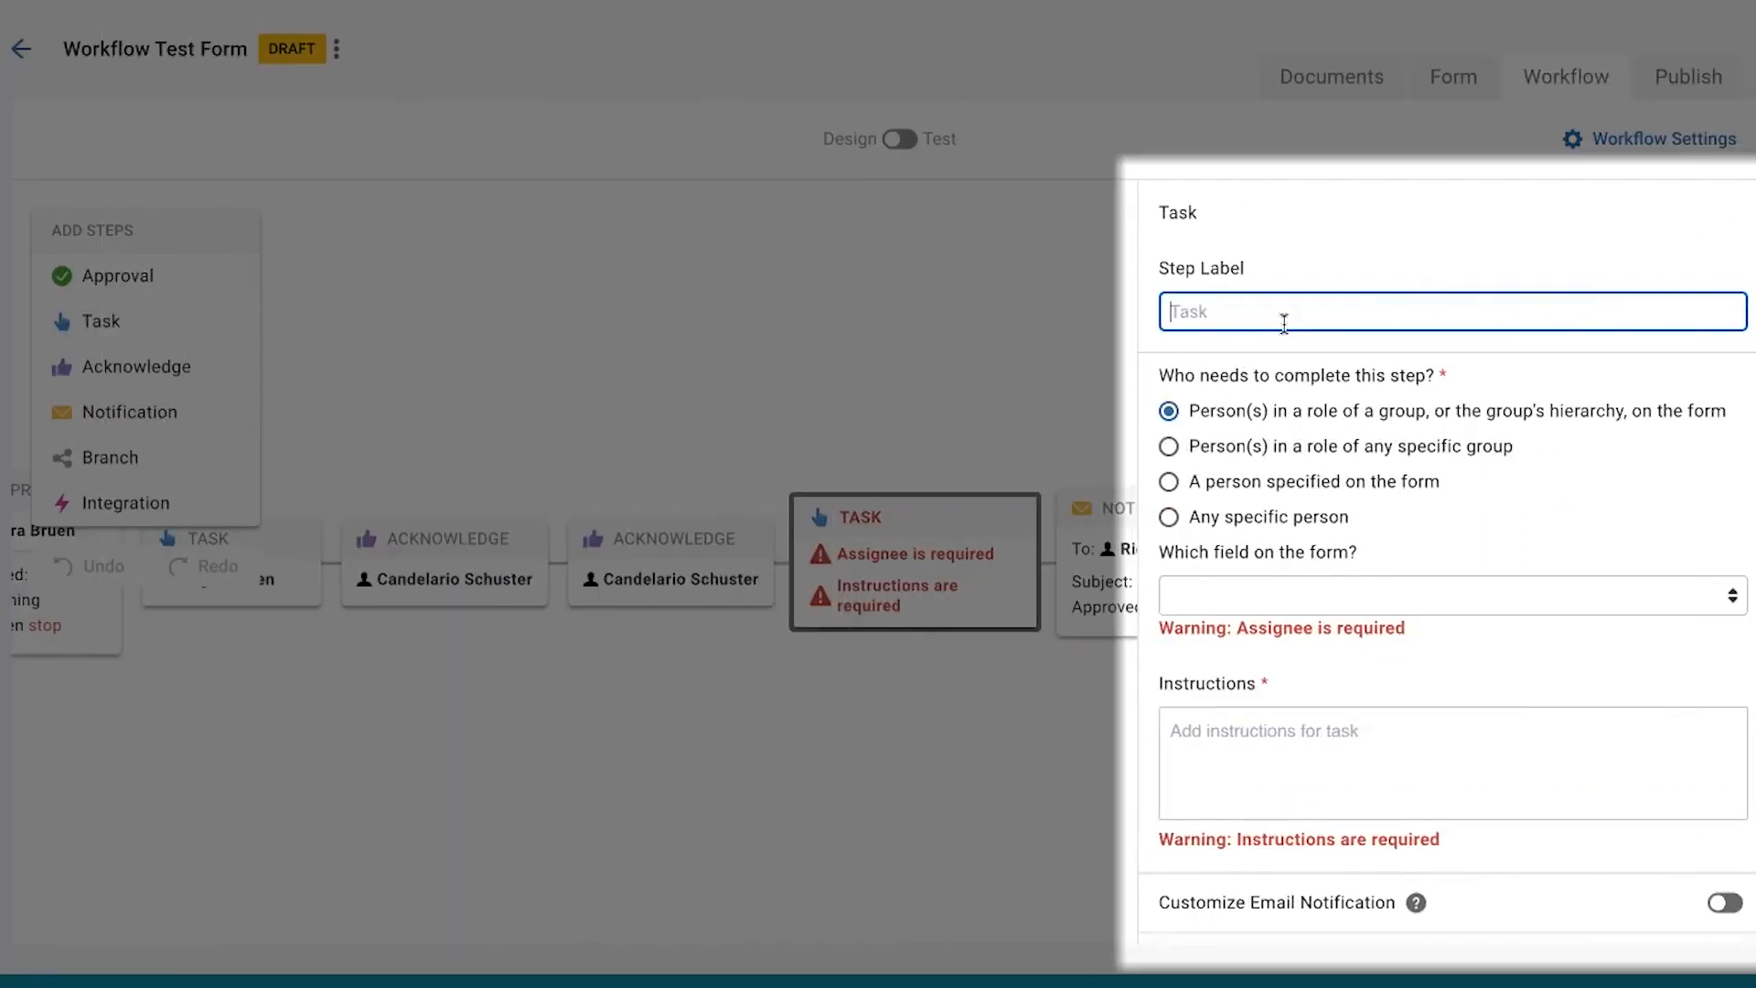
type("Meet with Student")
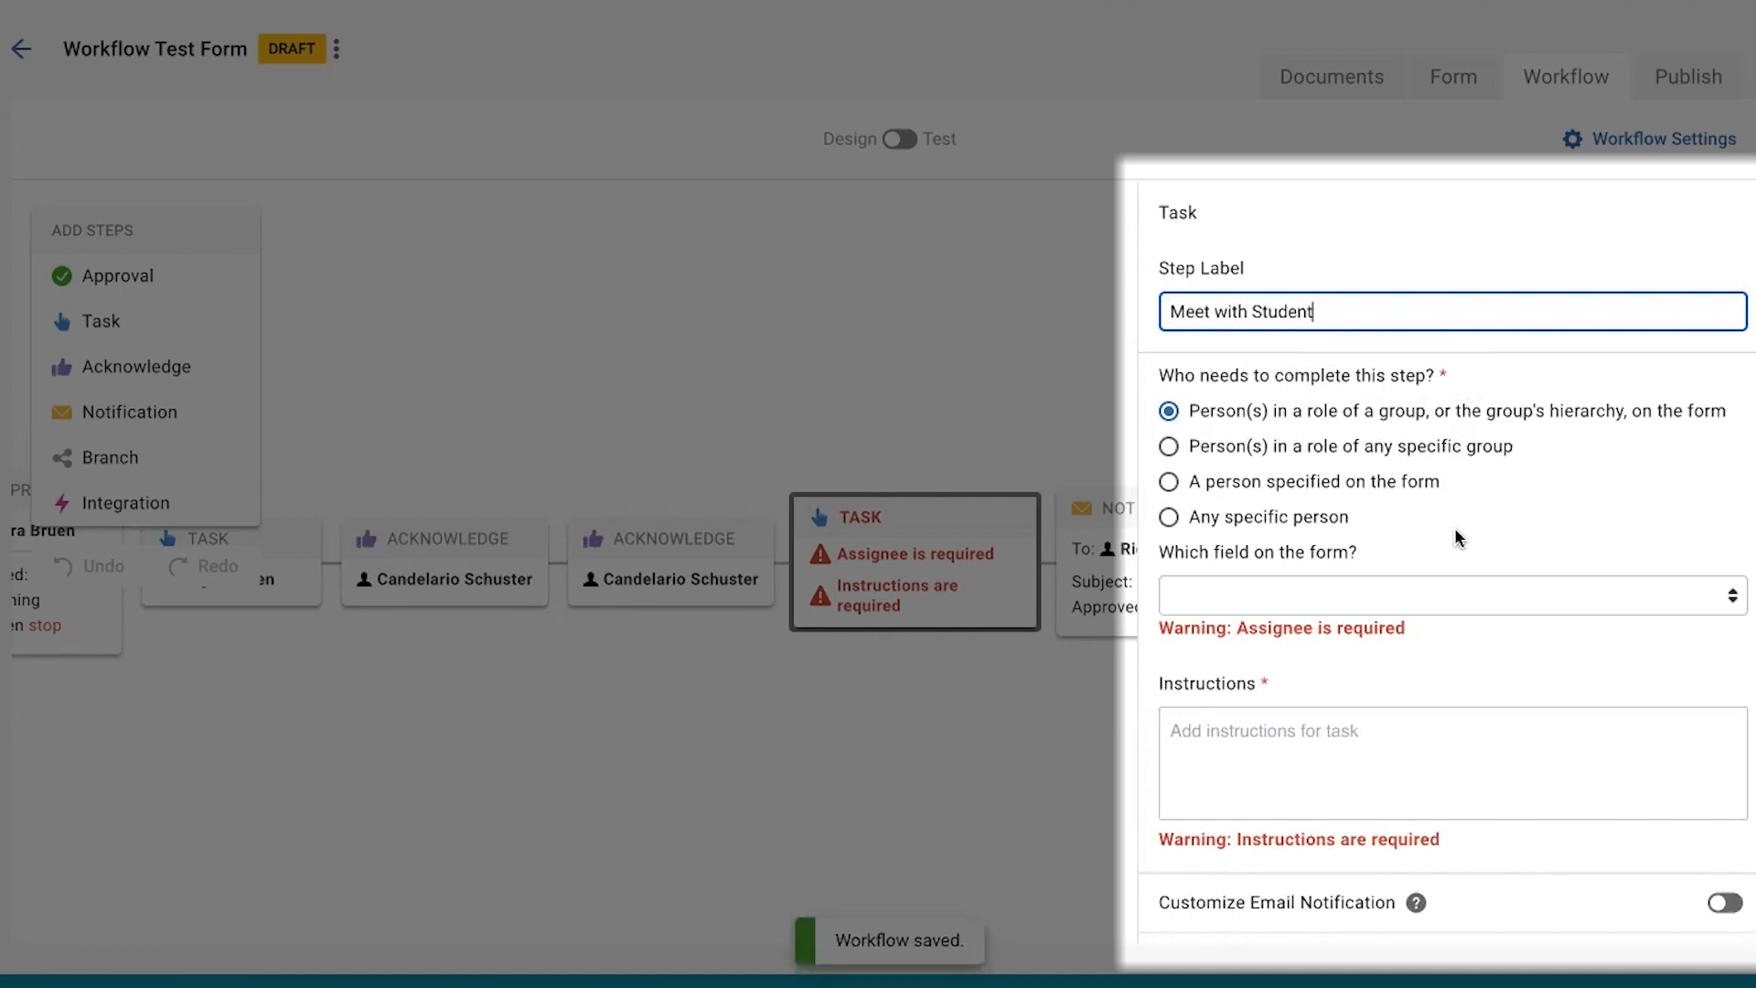
scroll(1450, 549, "down", 2)
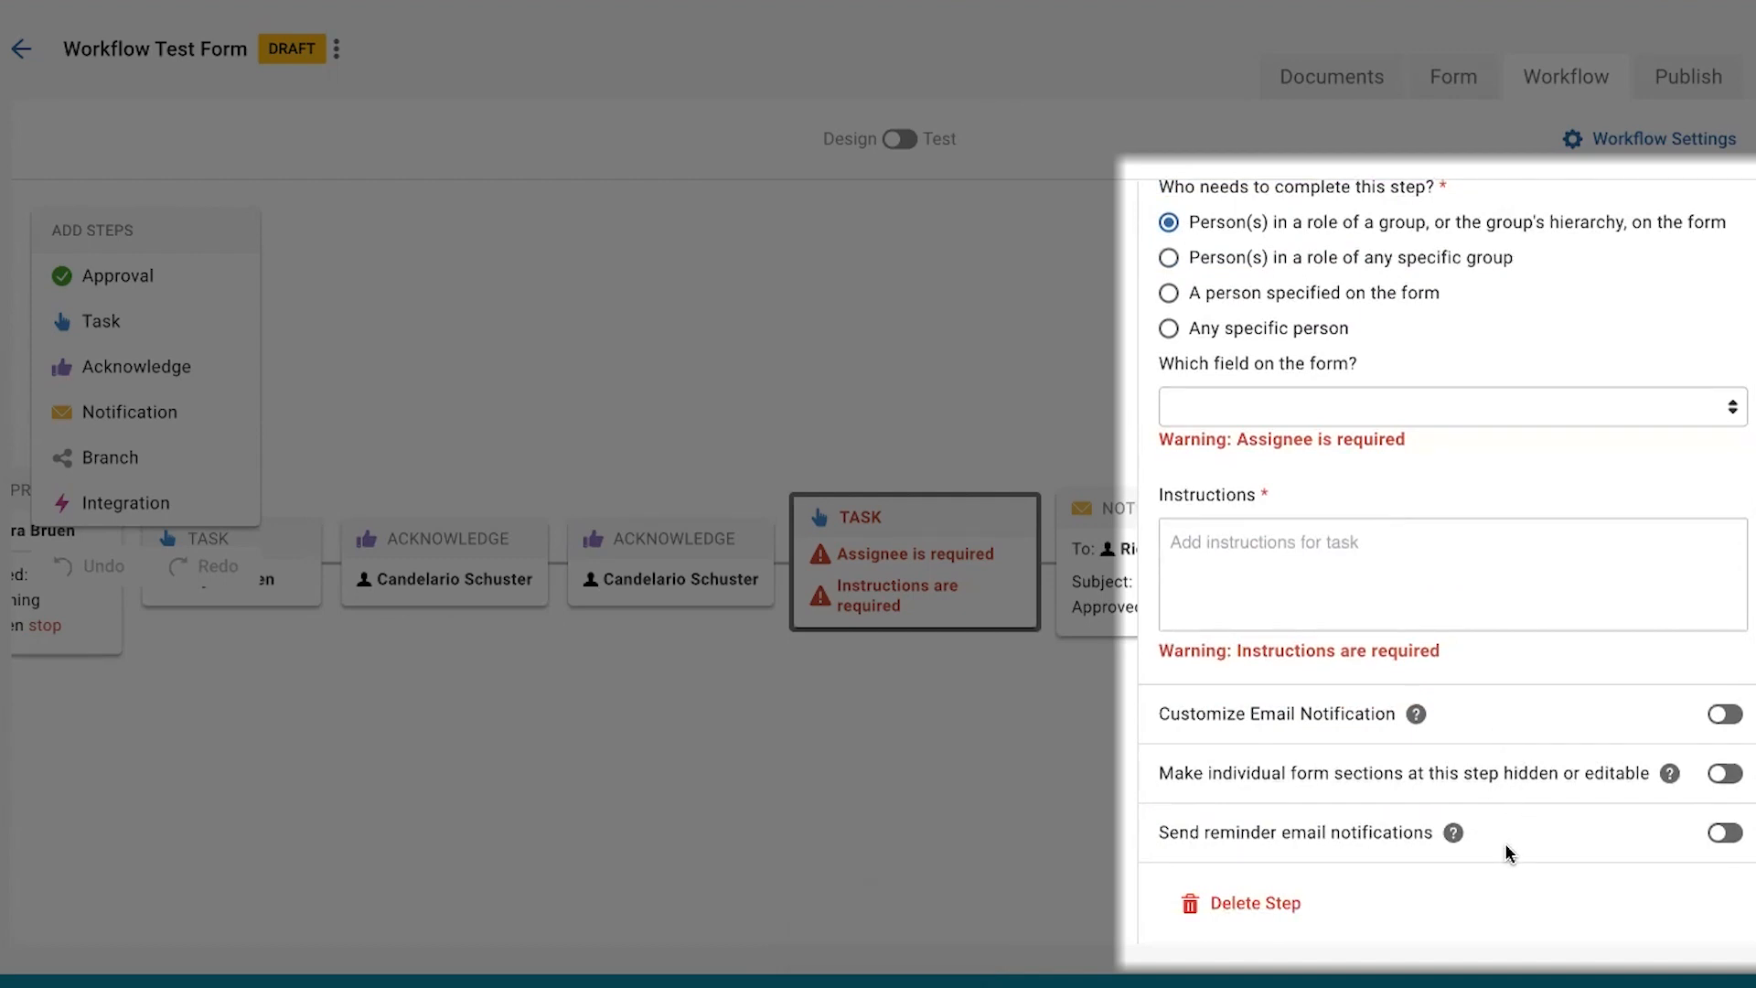
scroll(1513, 589, "up", 2)
left_click(1305, 462)
left_click(1293, 538)
left_click(1286, 587)
- Set the new task's instructions to "Please meet with the student." and close its settings
left_click(1284, 673)
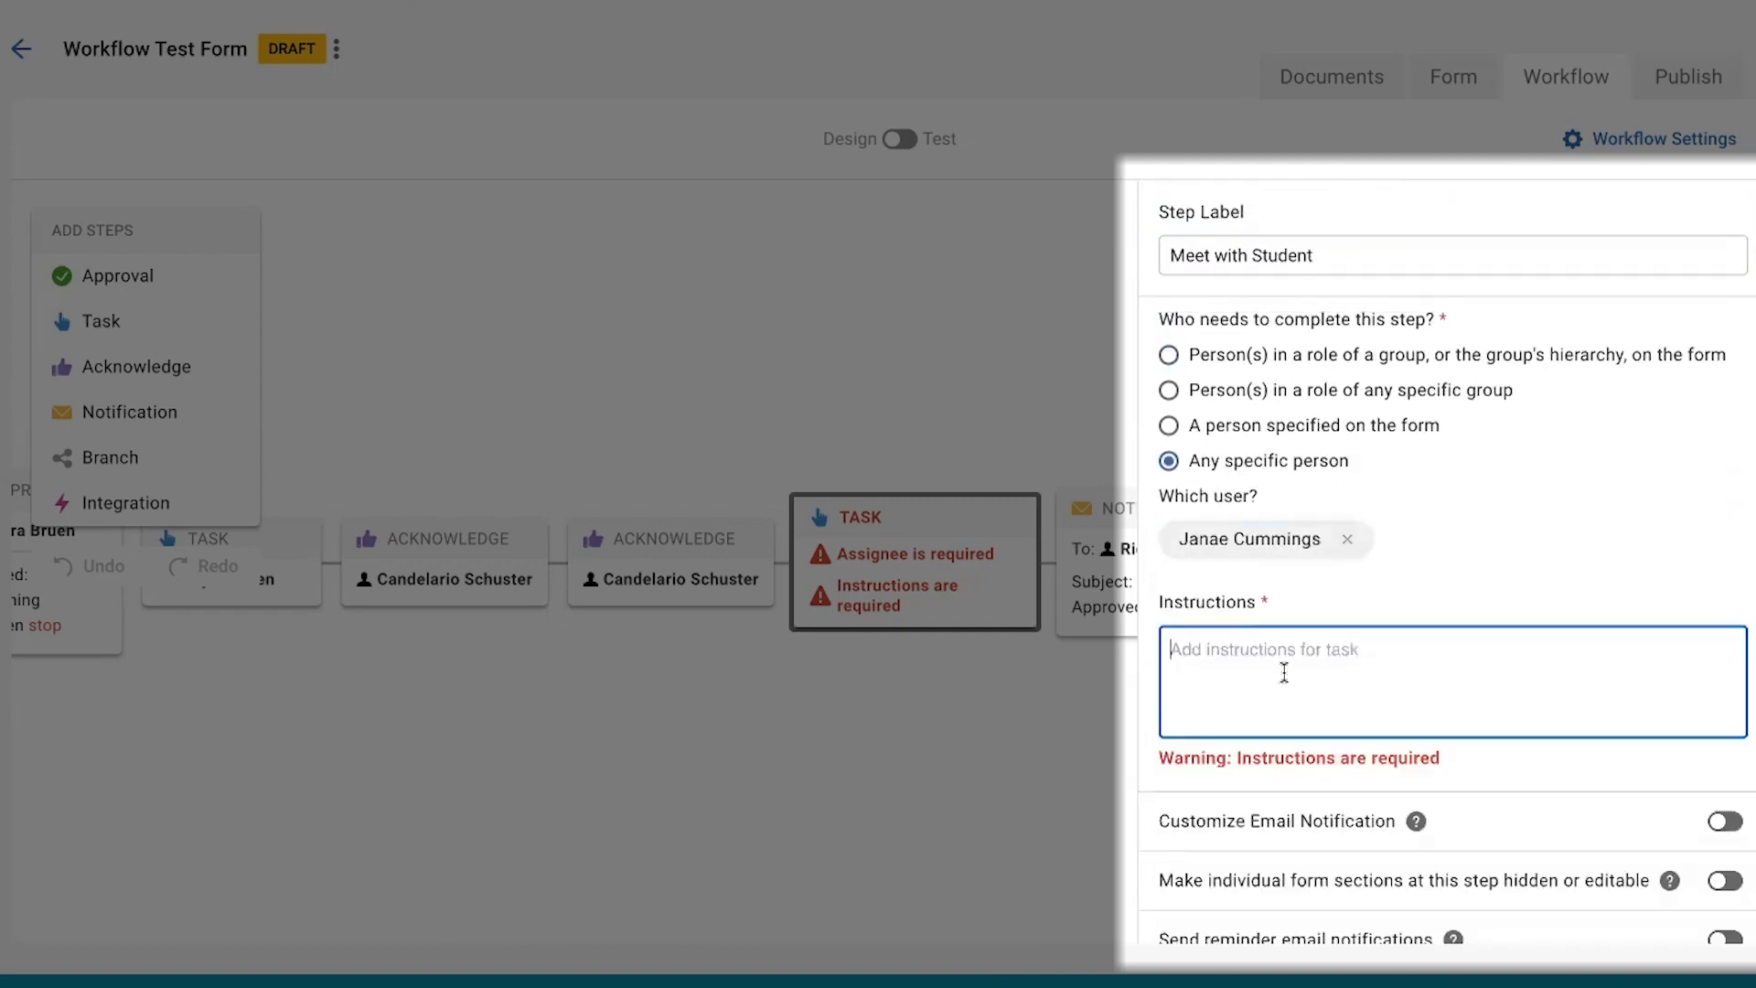
key("ctrl+v")
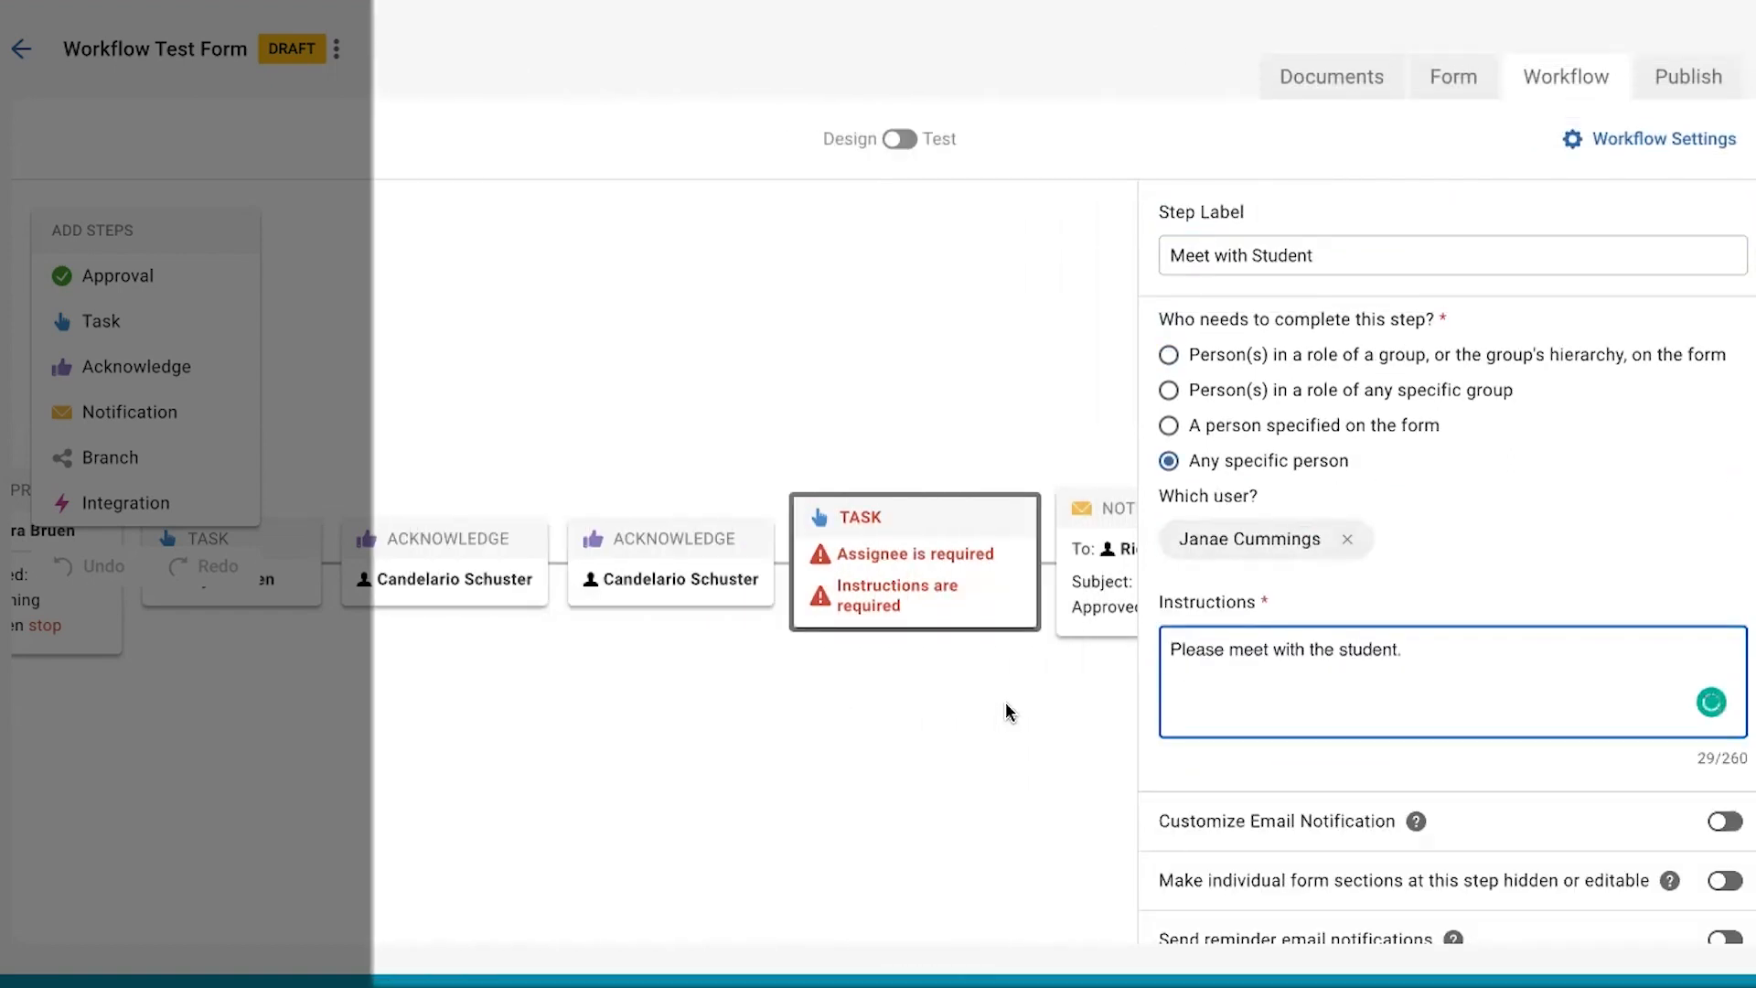
left_click(905, 739)
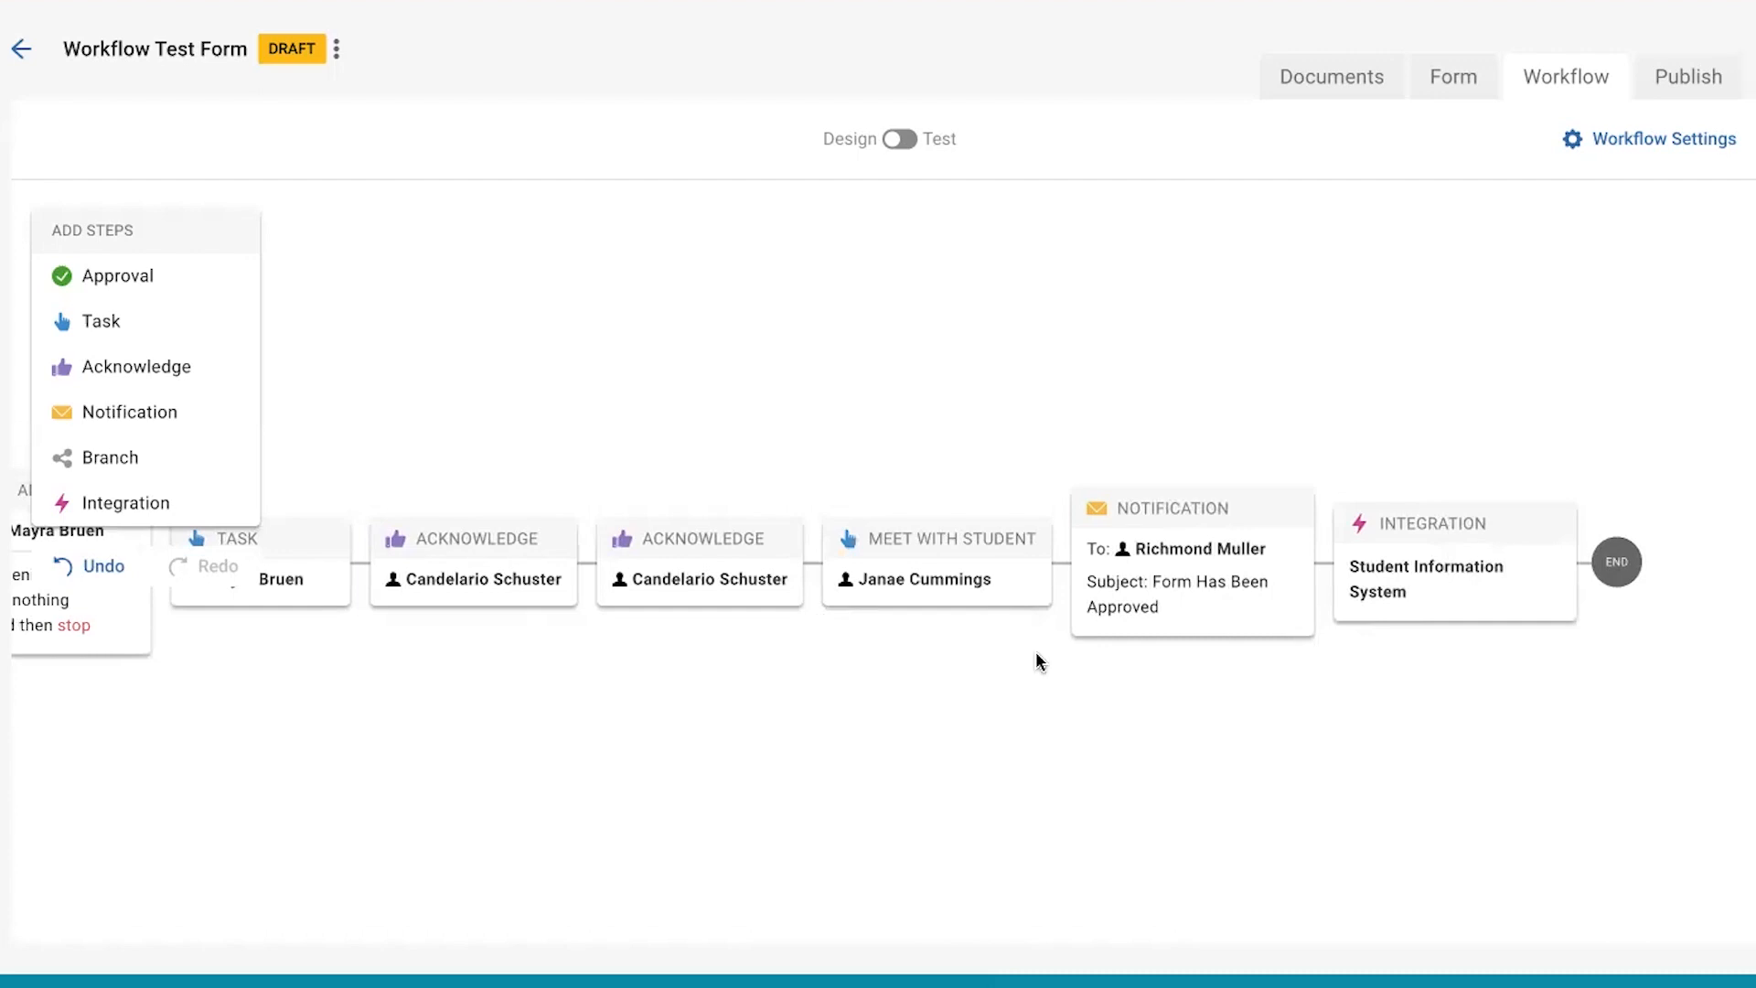
- Open the settings of the Approval step
scroll(1068, 666, "left", 5)
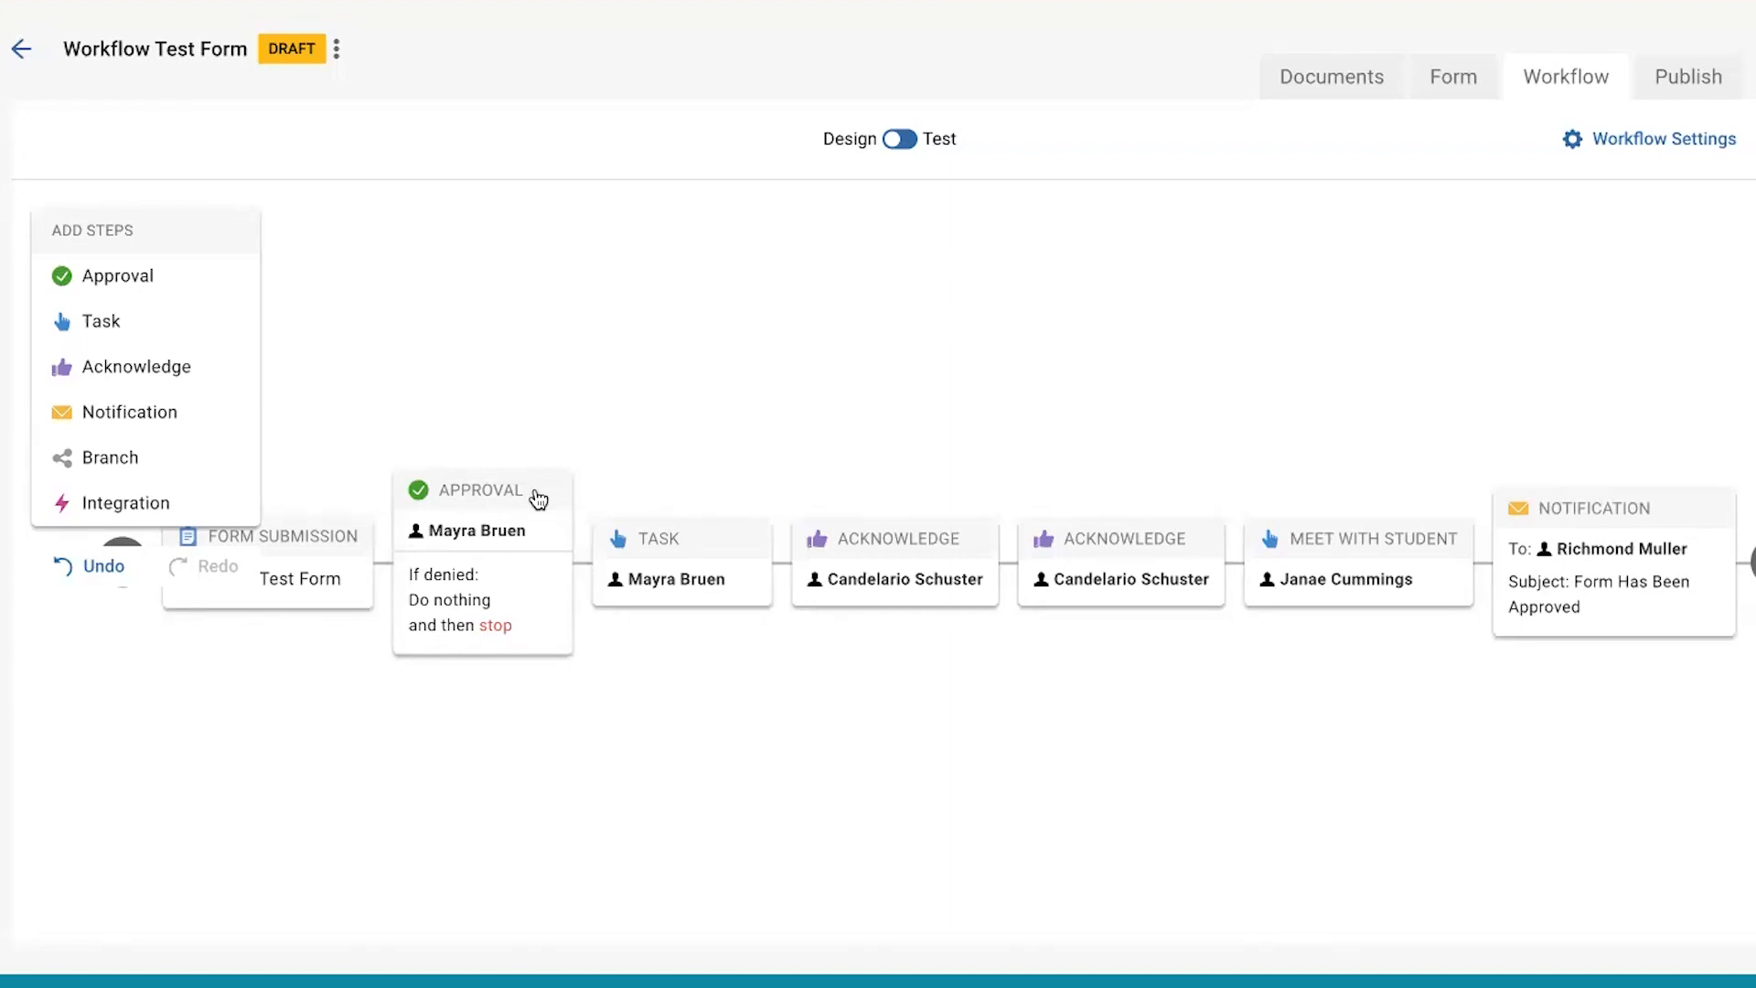
left_click(538, 498)
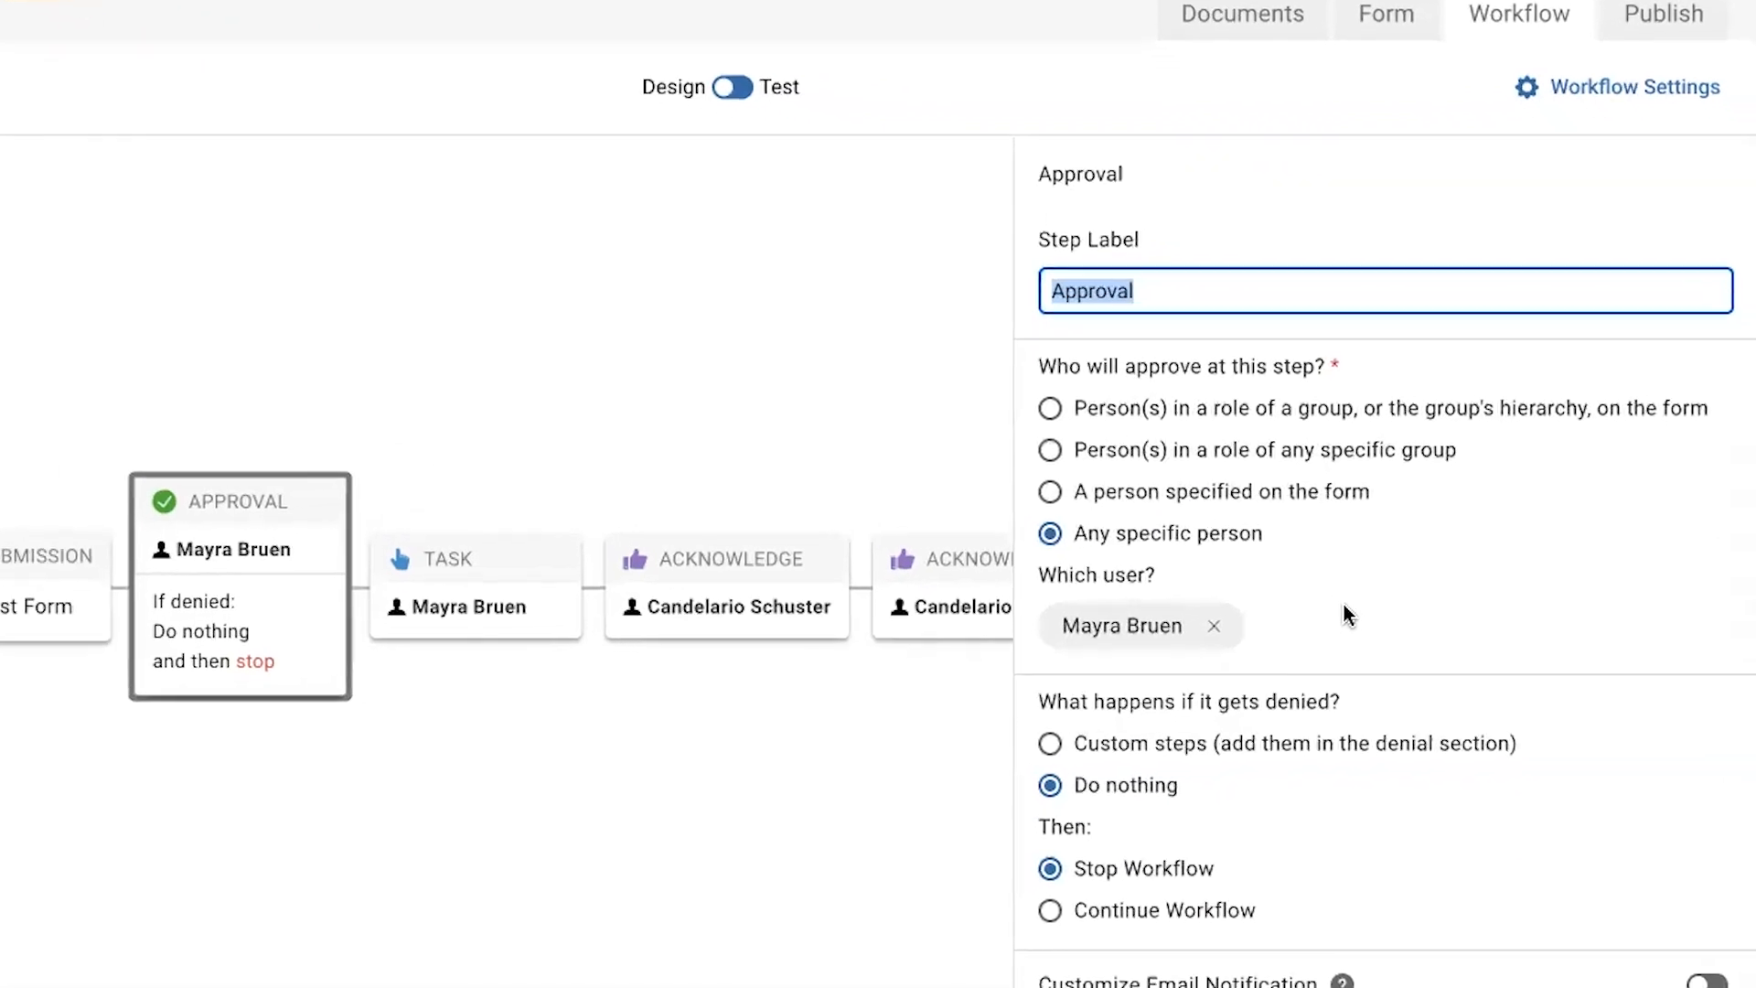
left_click(1344, 605)
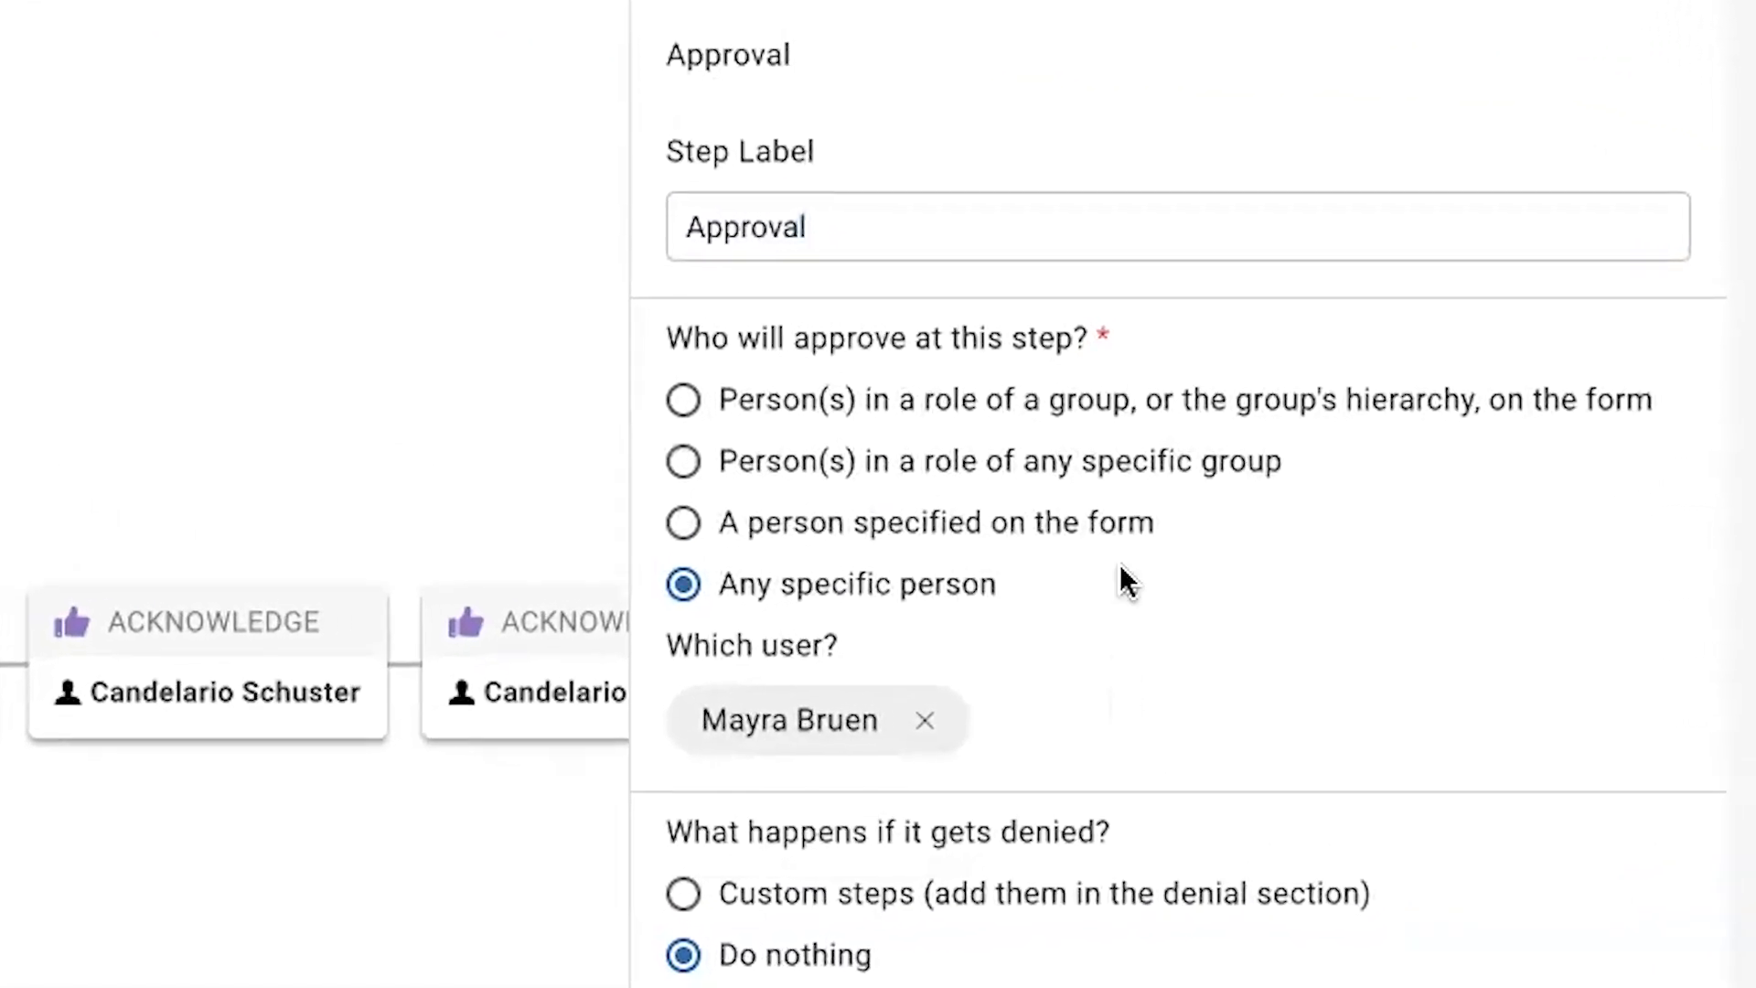
- Remove the Approval step's assigned user and search for a specific person to assign instead
left_click(925, 720)
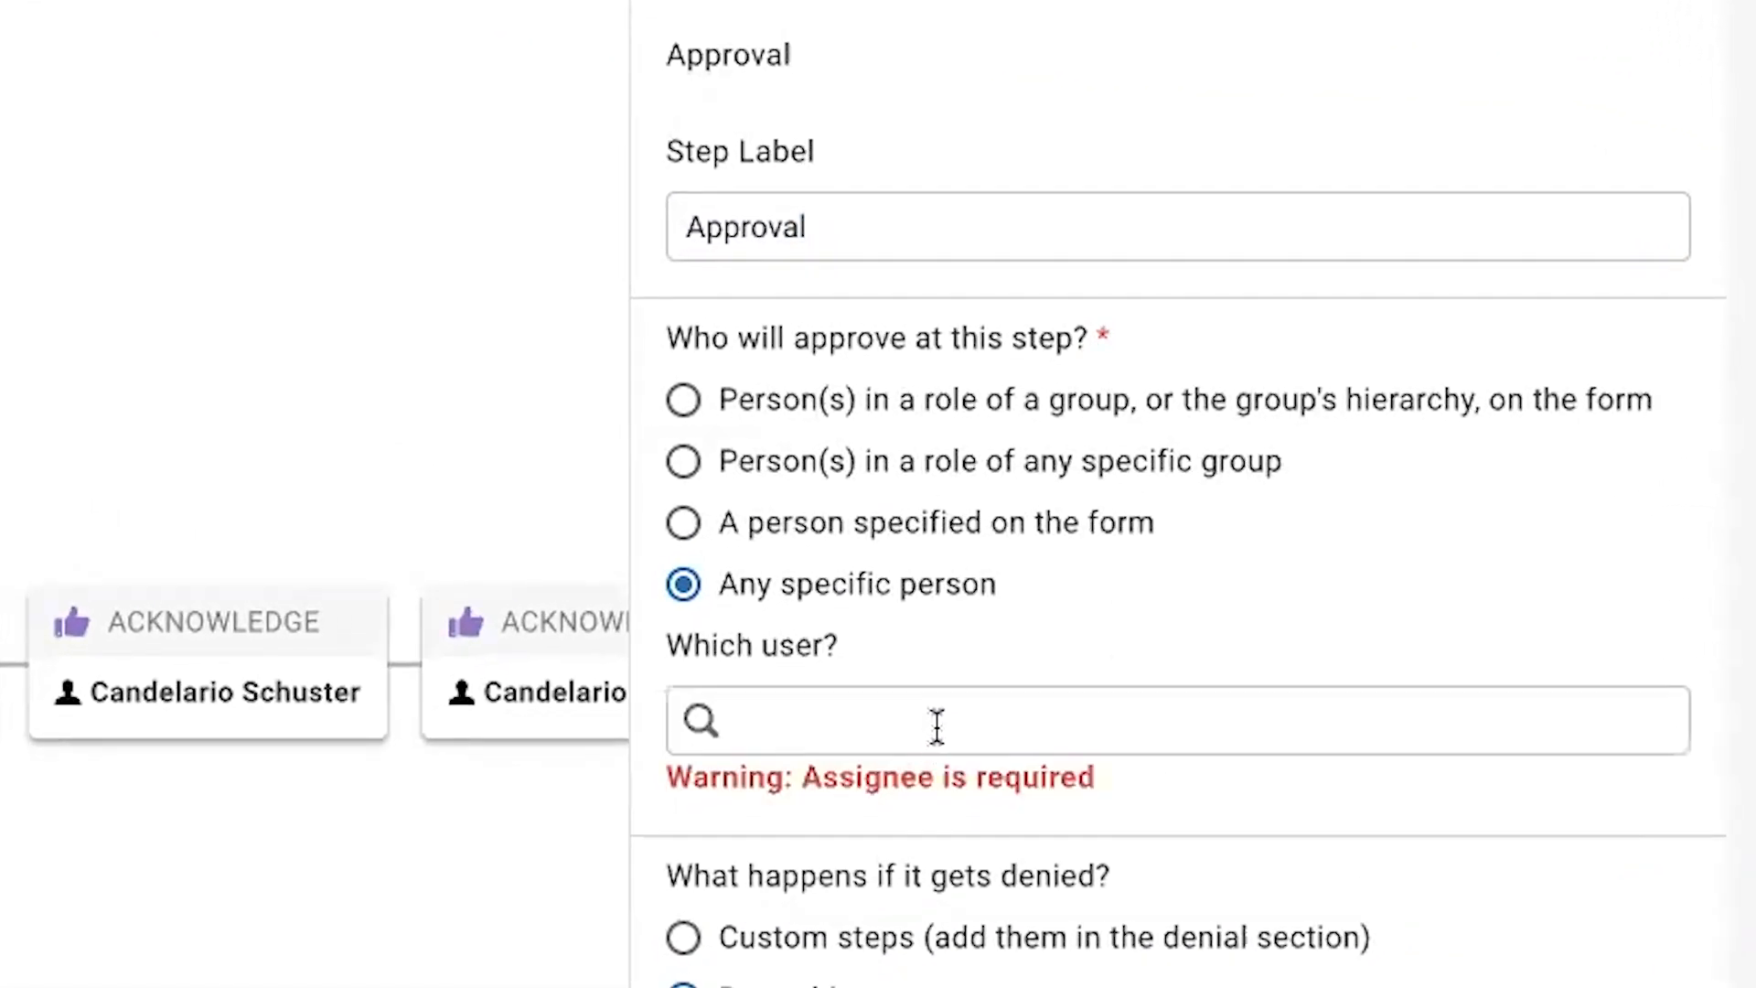
left_click(936, 727)
scroll(1027, 854, "down", 3)
scroll(1027, 854, "up", 2)
scroll(1157, 901, "up", 1)
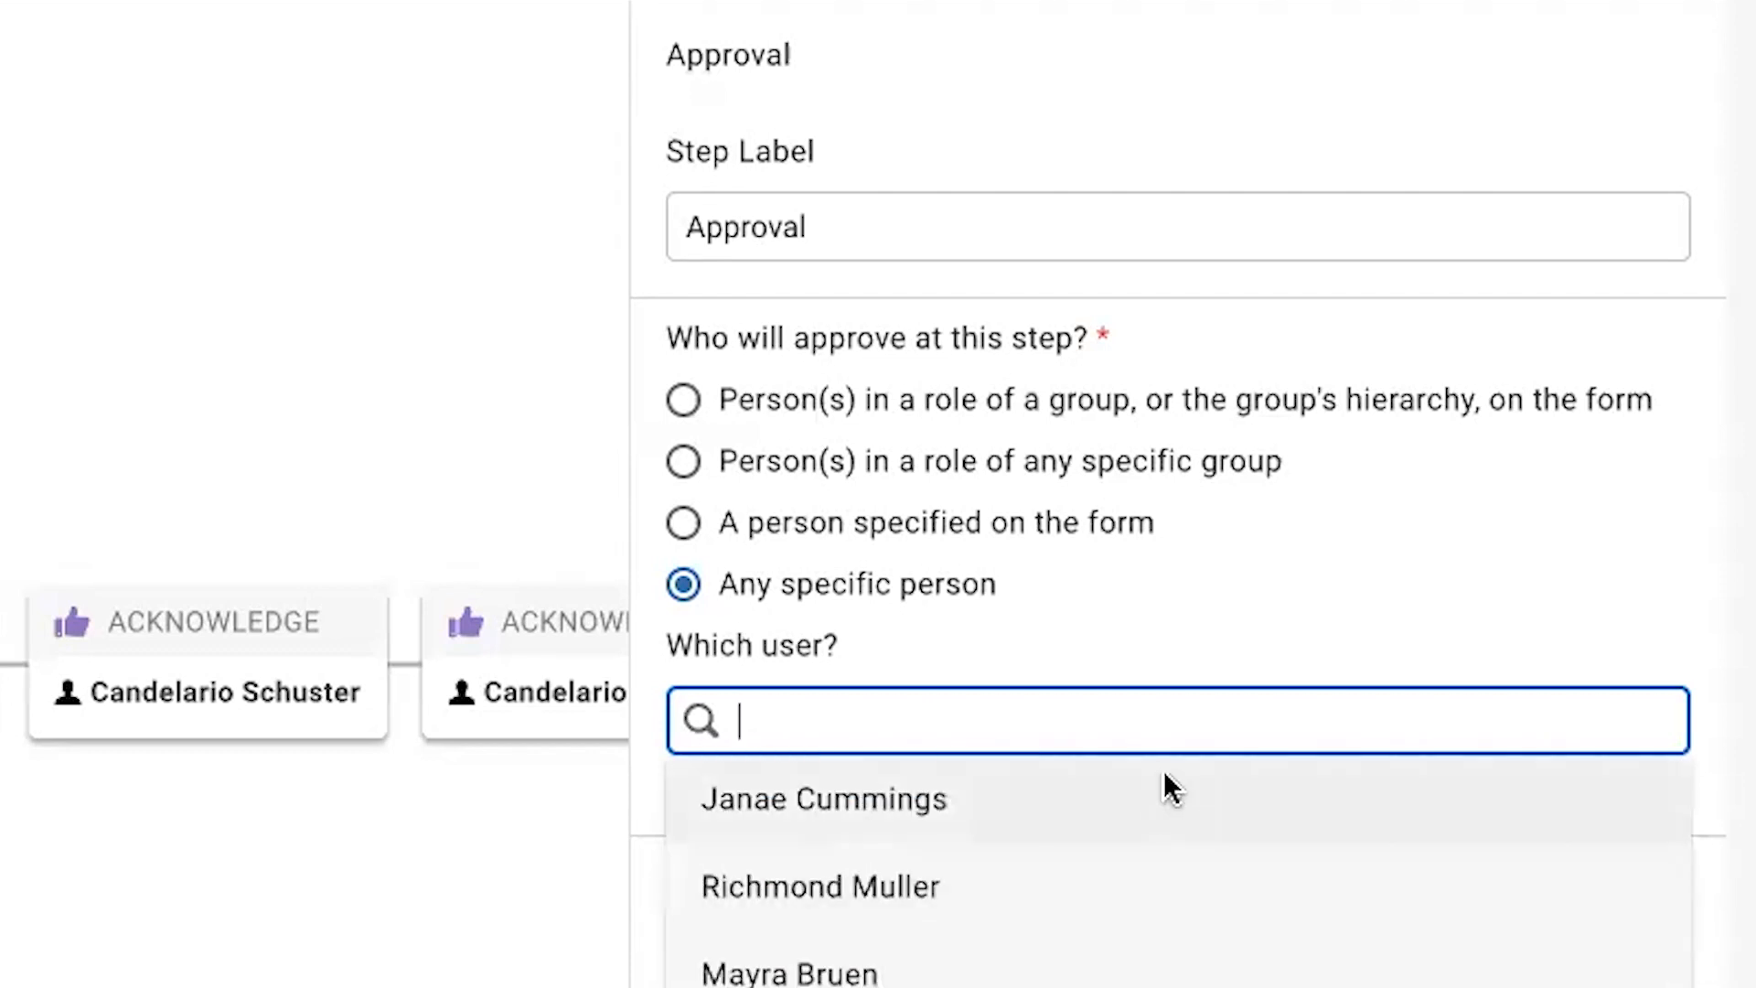
type("may")
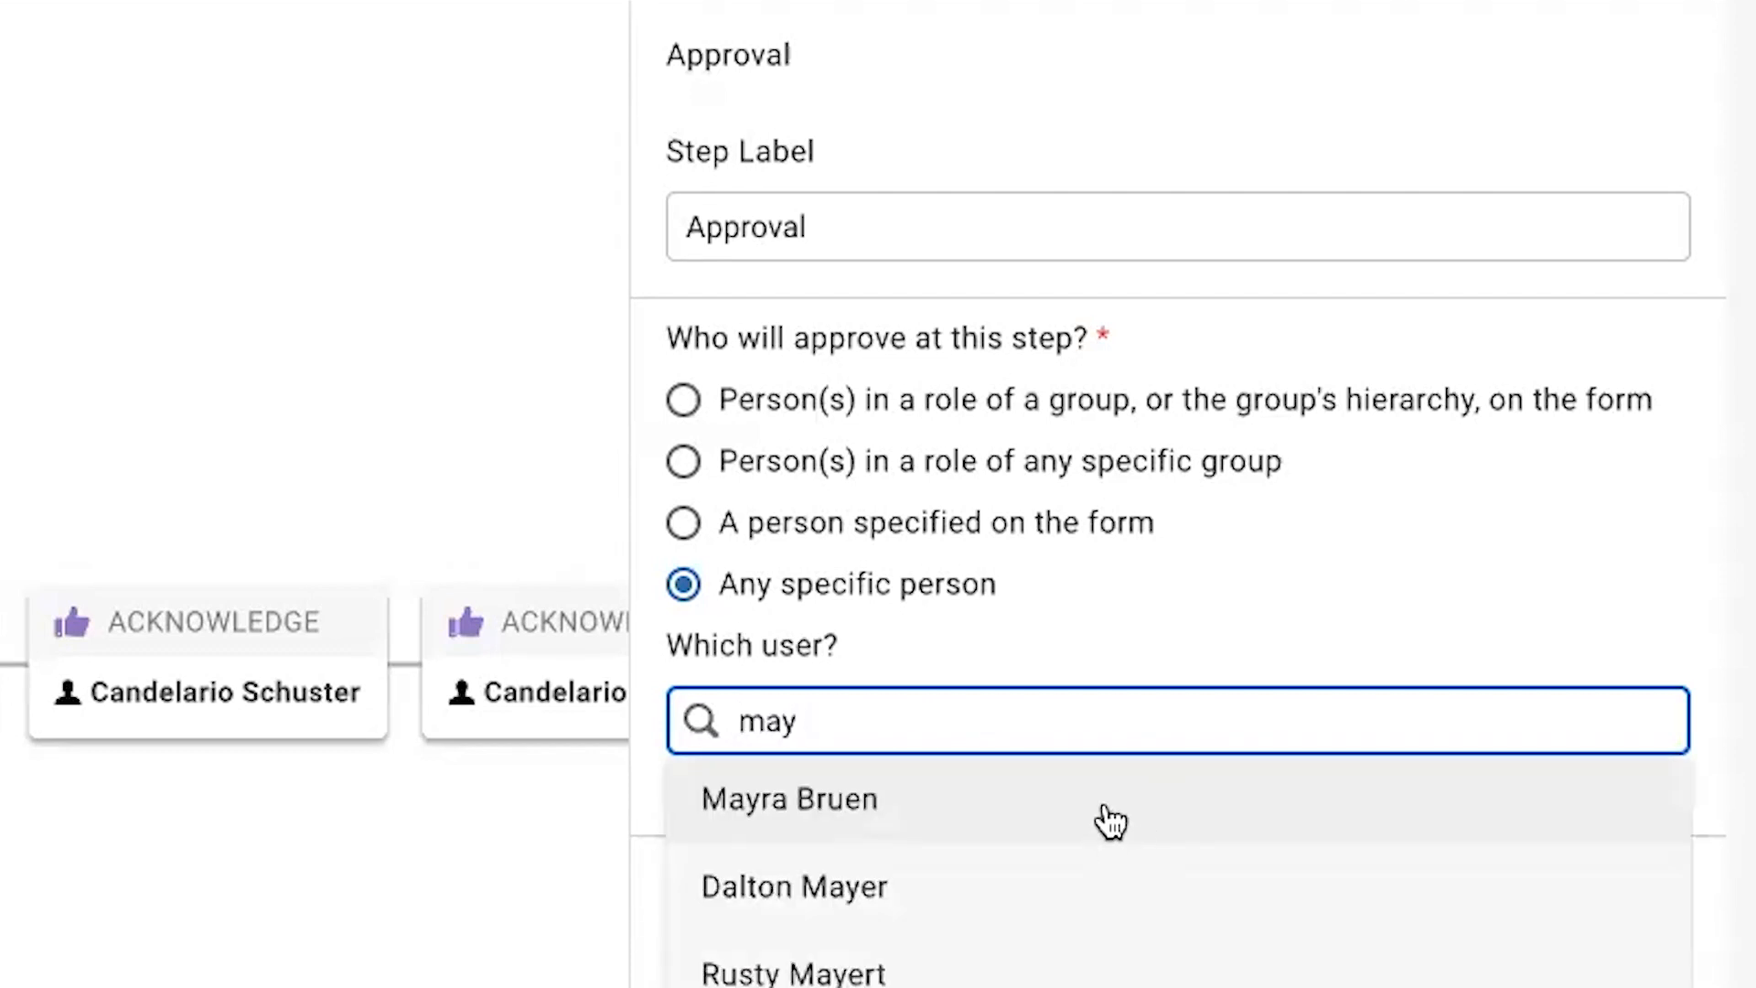
left_click(1112, 822)
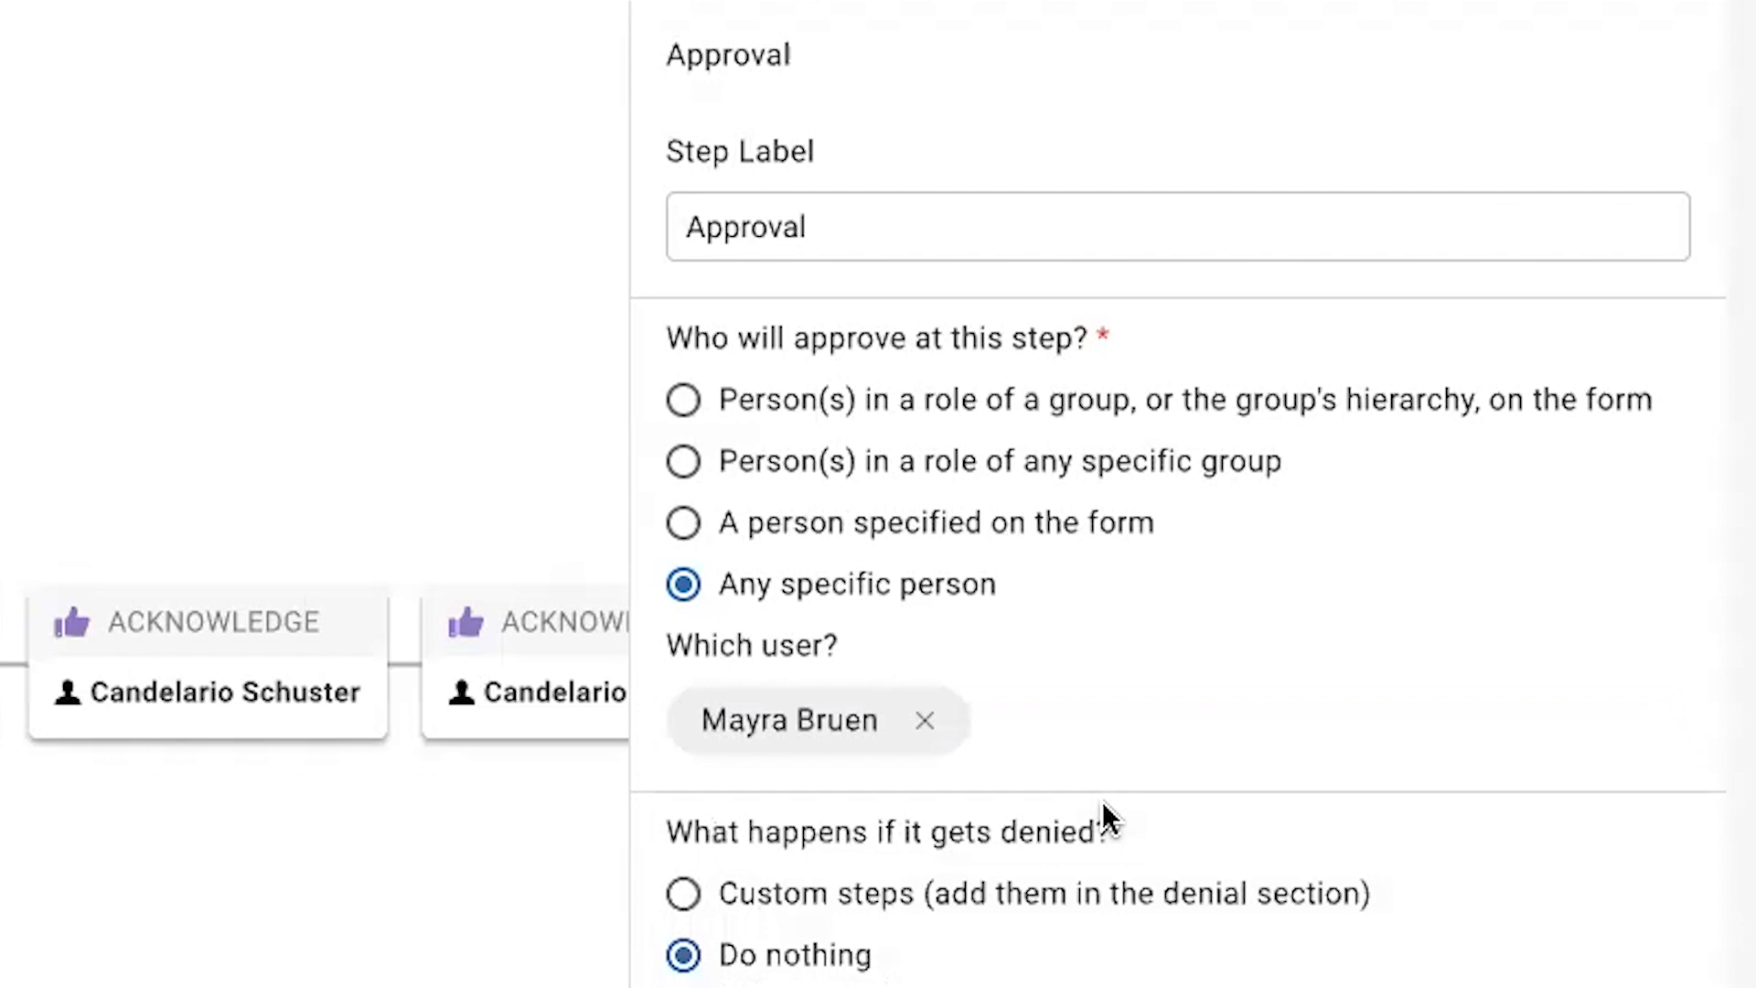
left_click(1222, 466)
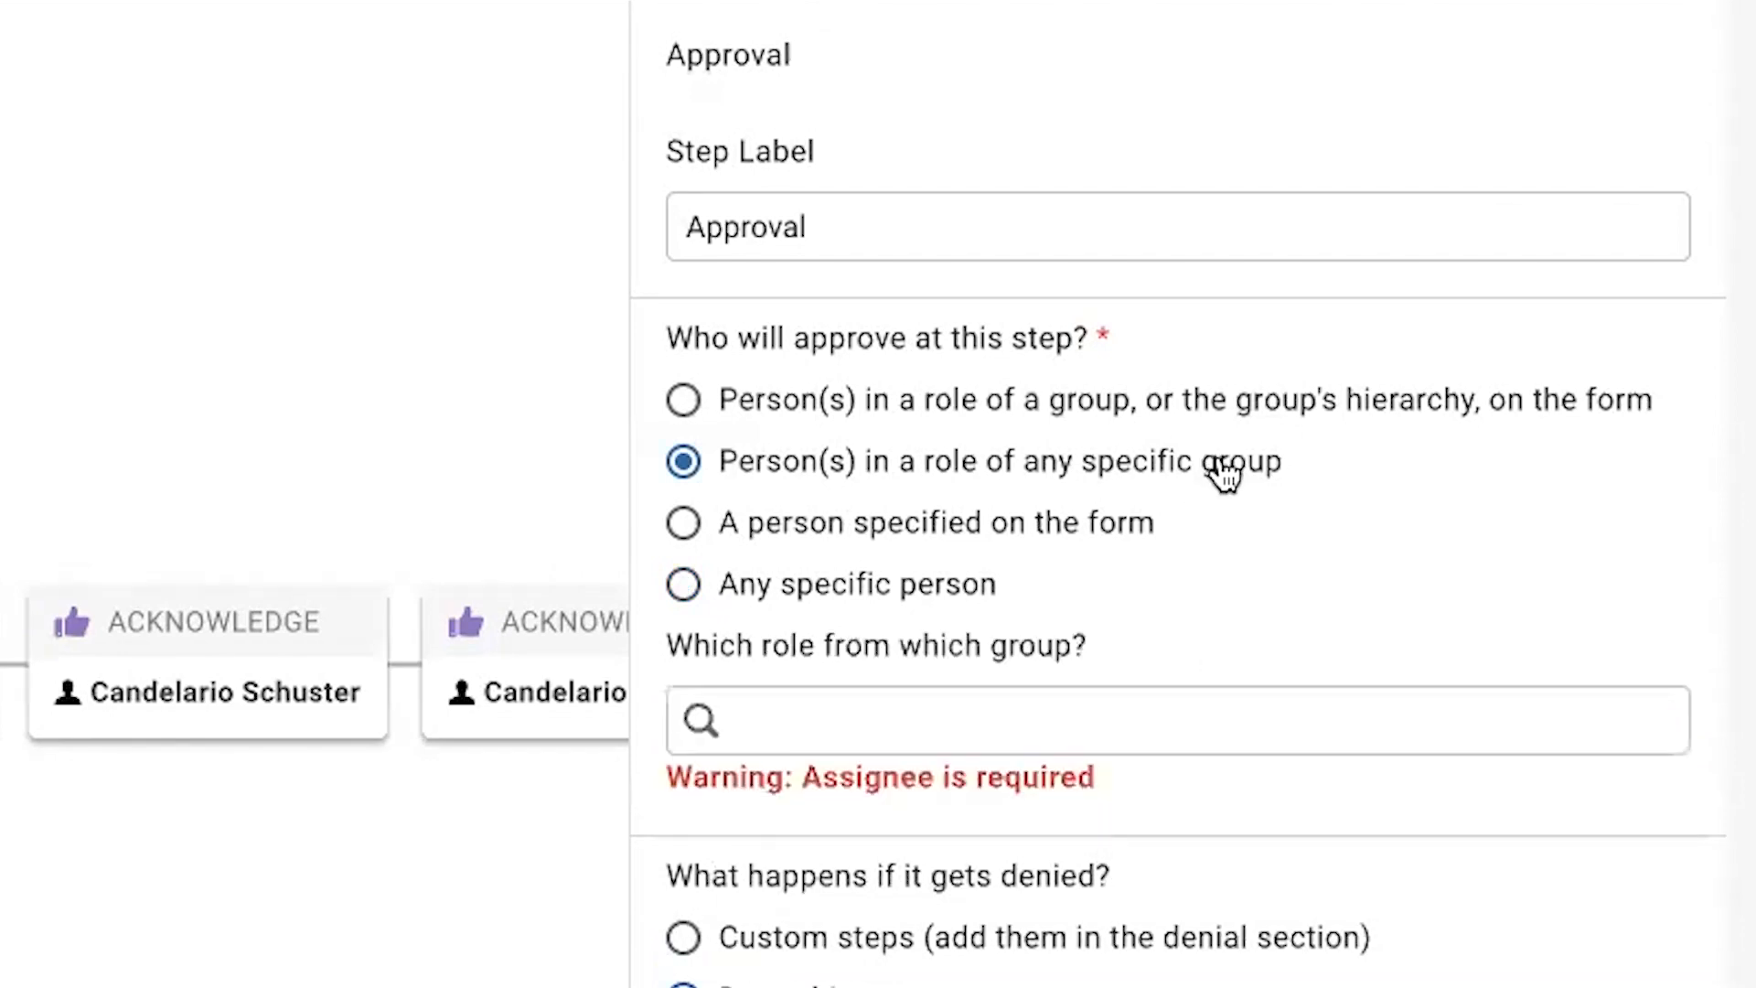
left_click(1146, 693)
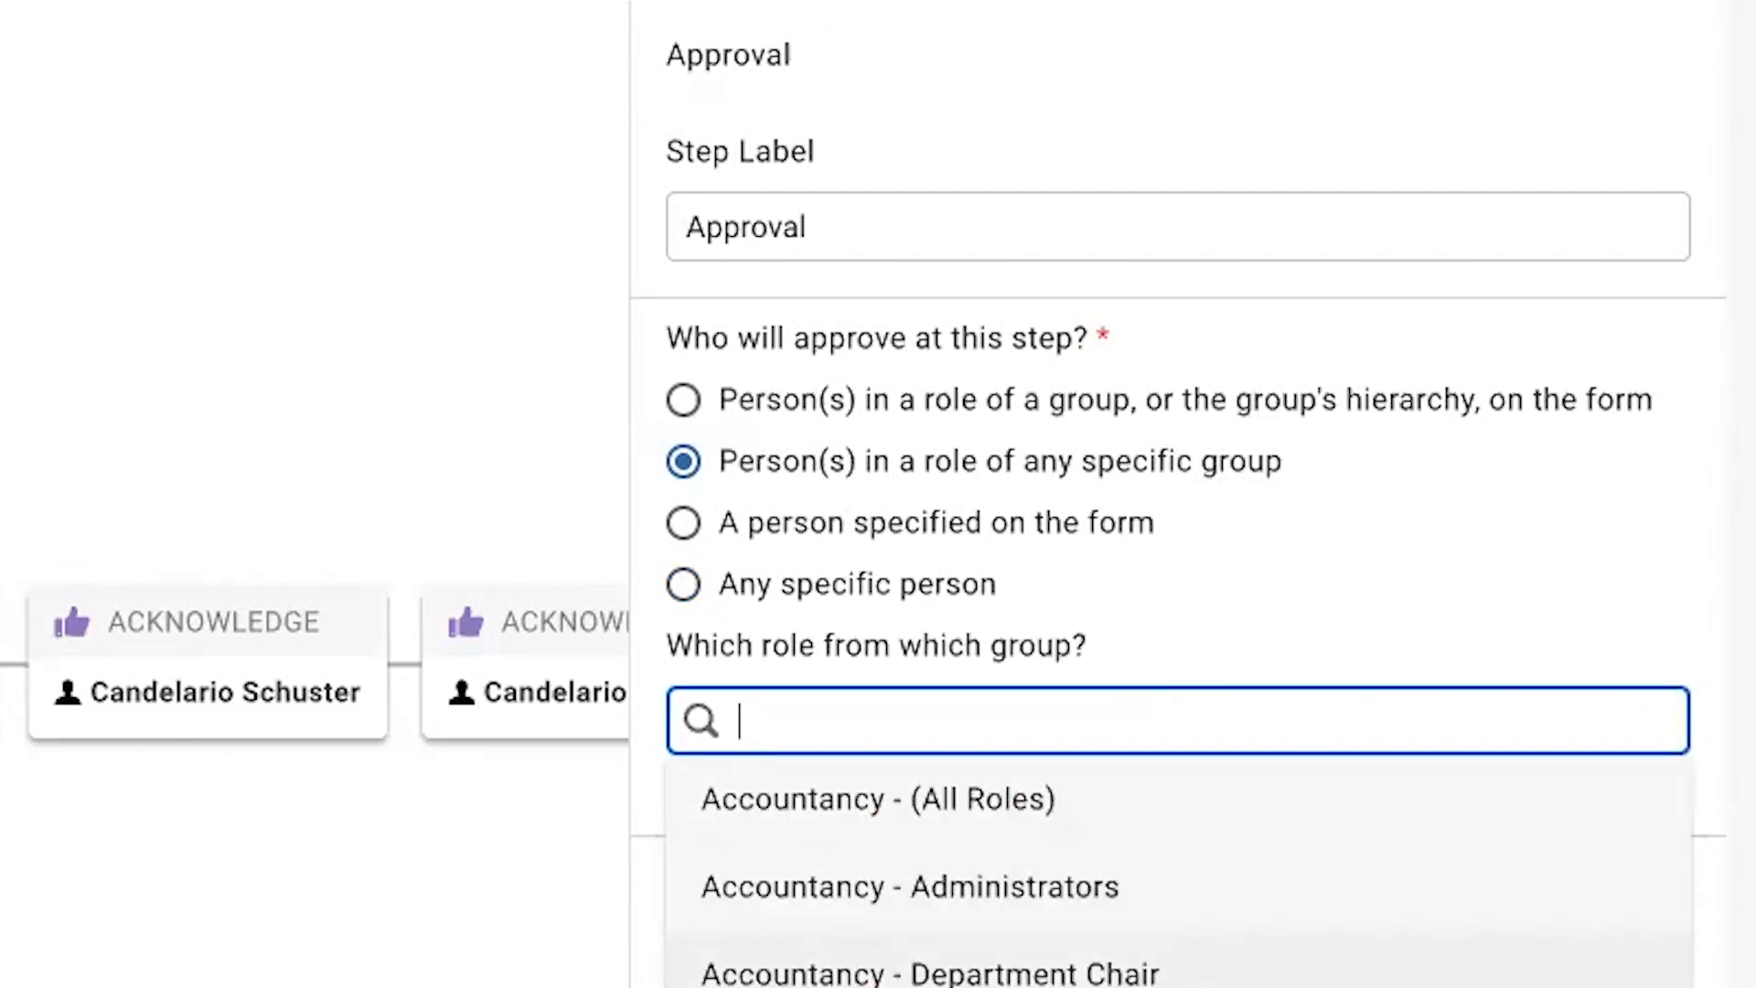
scroll(1198, 960, "down", 7)
- Set the Approval step's approver to any specific person and choose the user from the search results
left_click(857, 583)
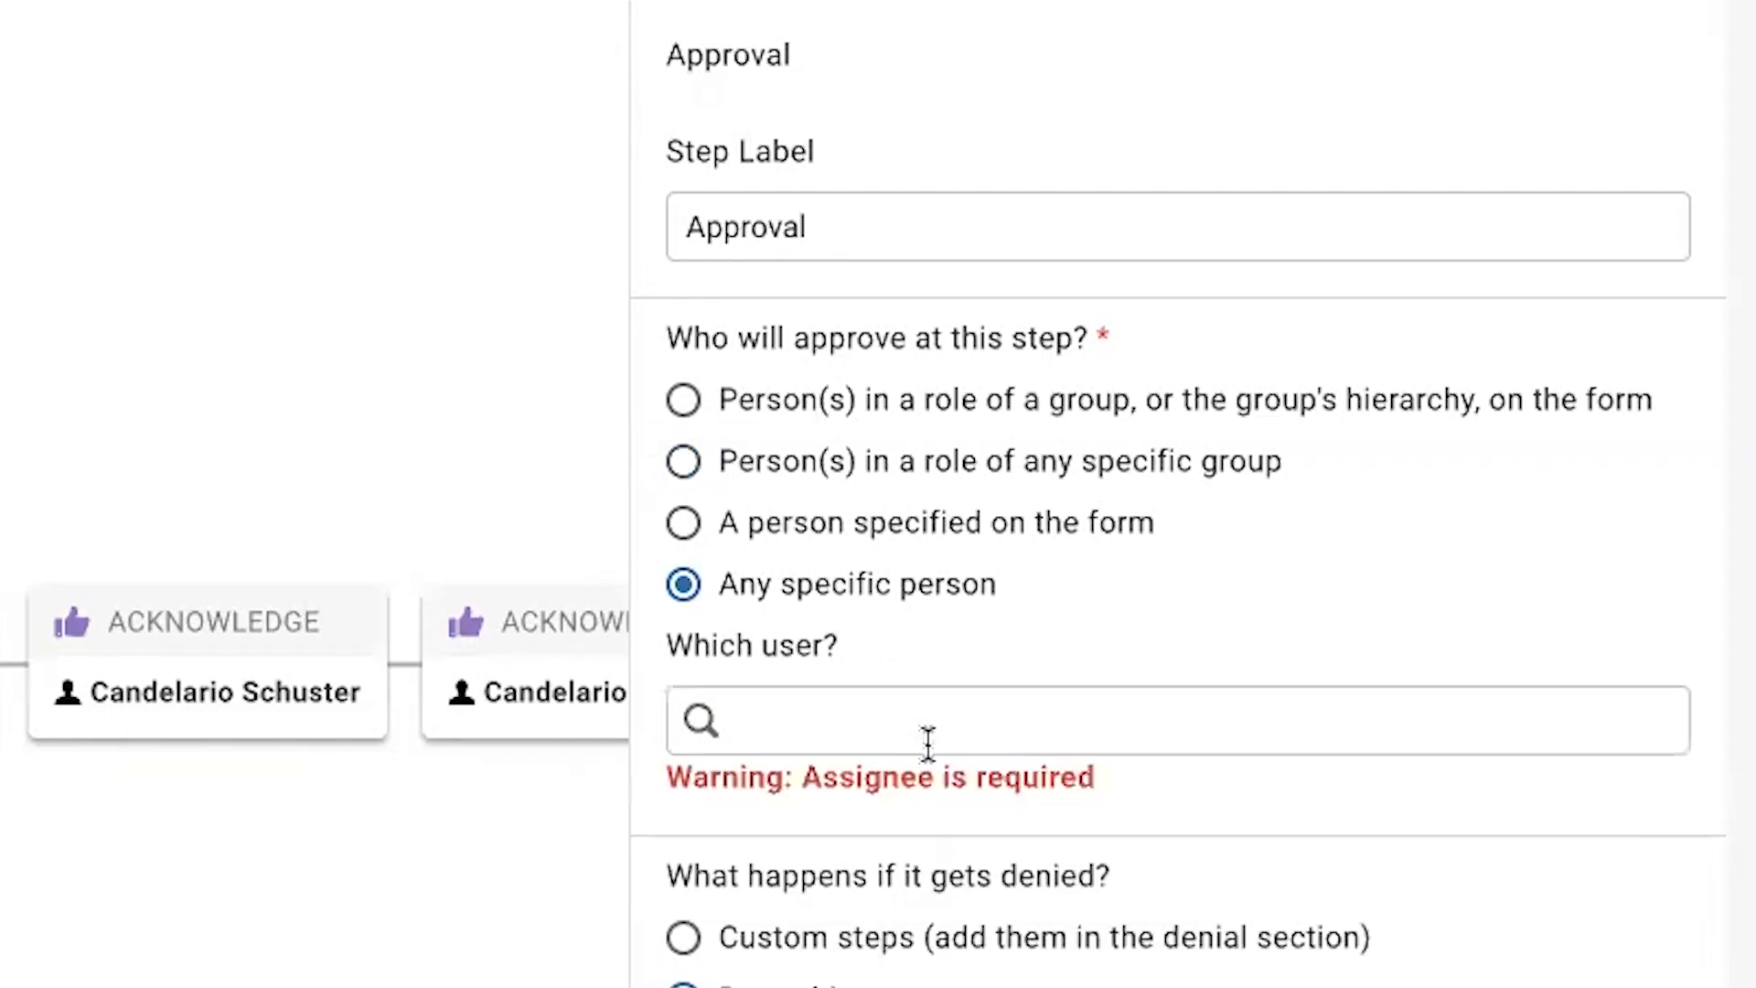
left_click(937, 722)
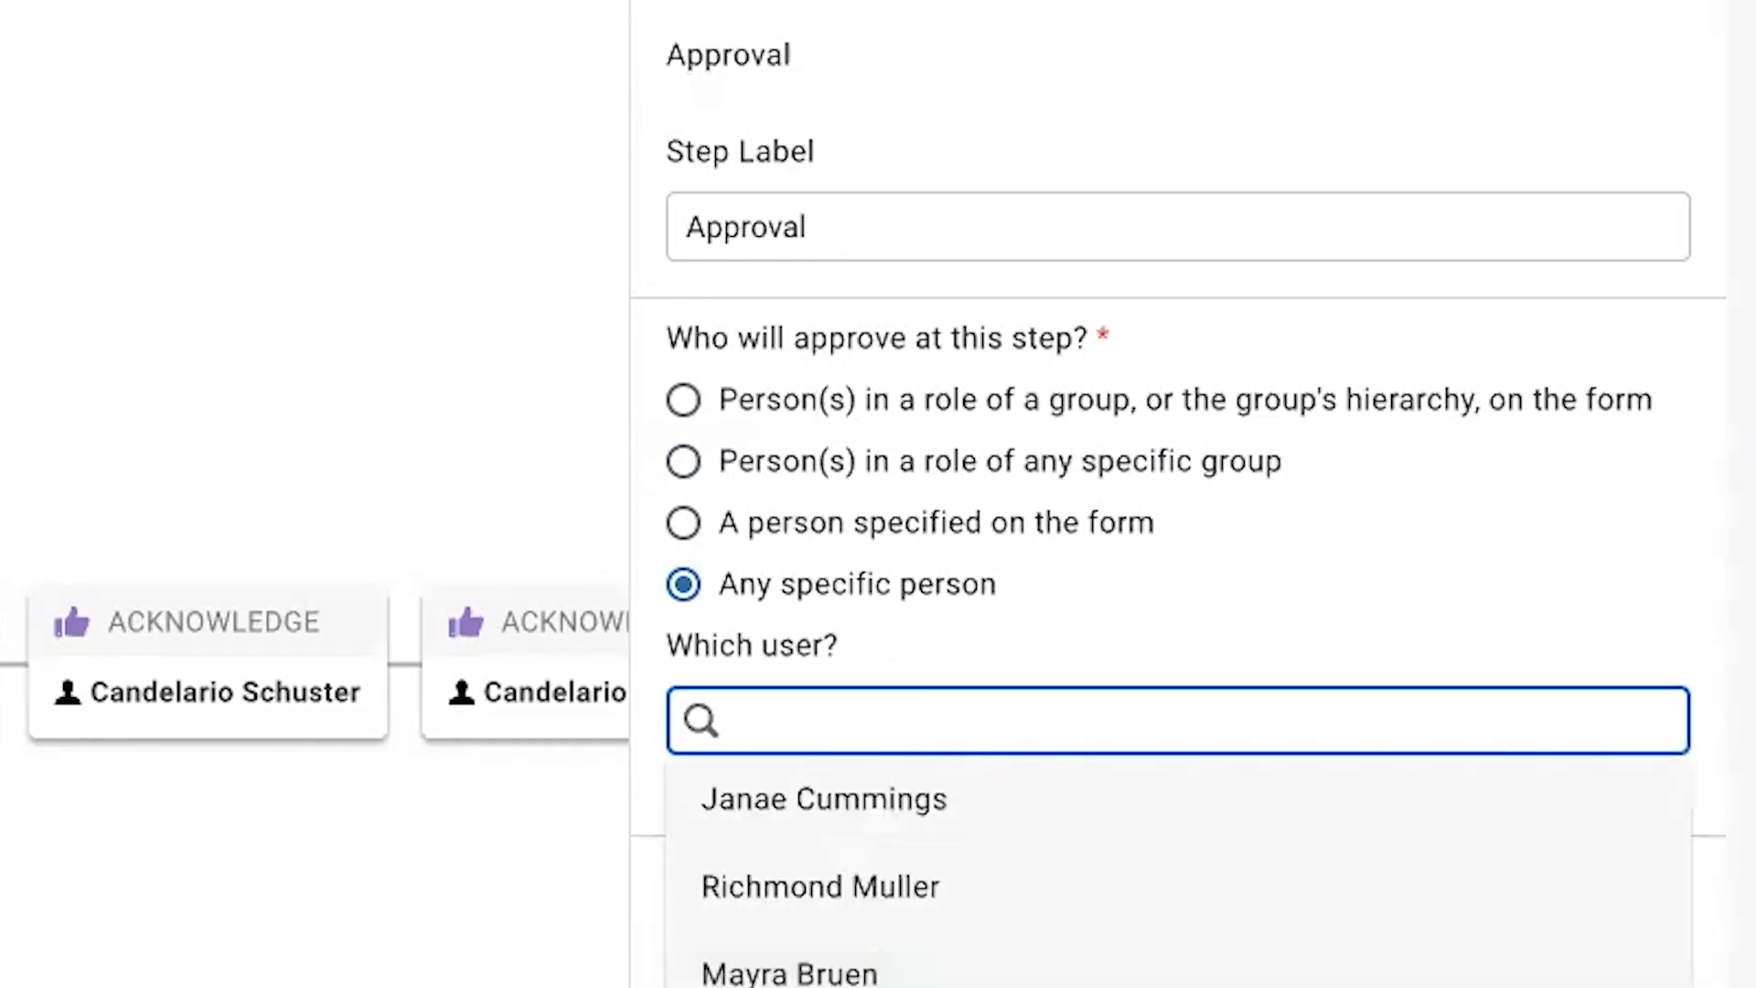
scroll(1029, 961, "down", 4)
scroll(1029, 960, "up", 4)
type("may")
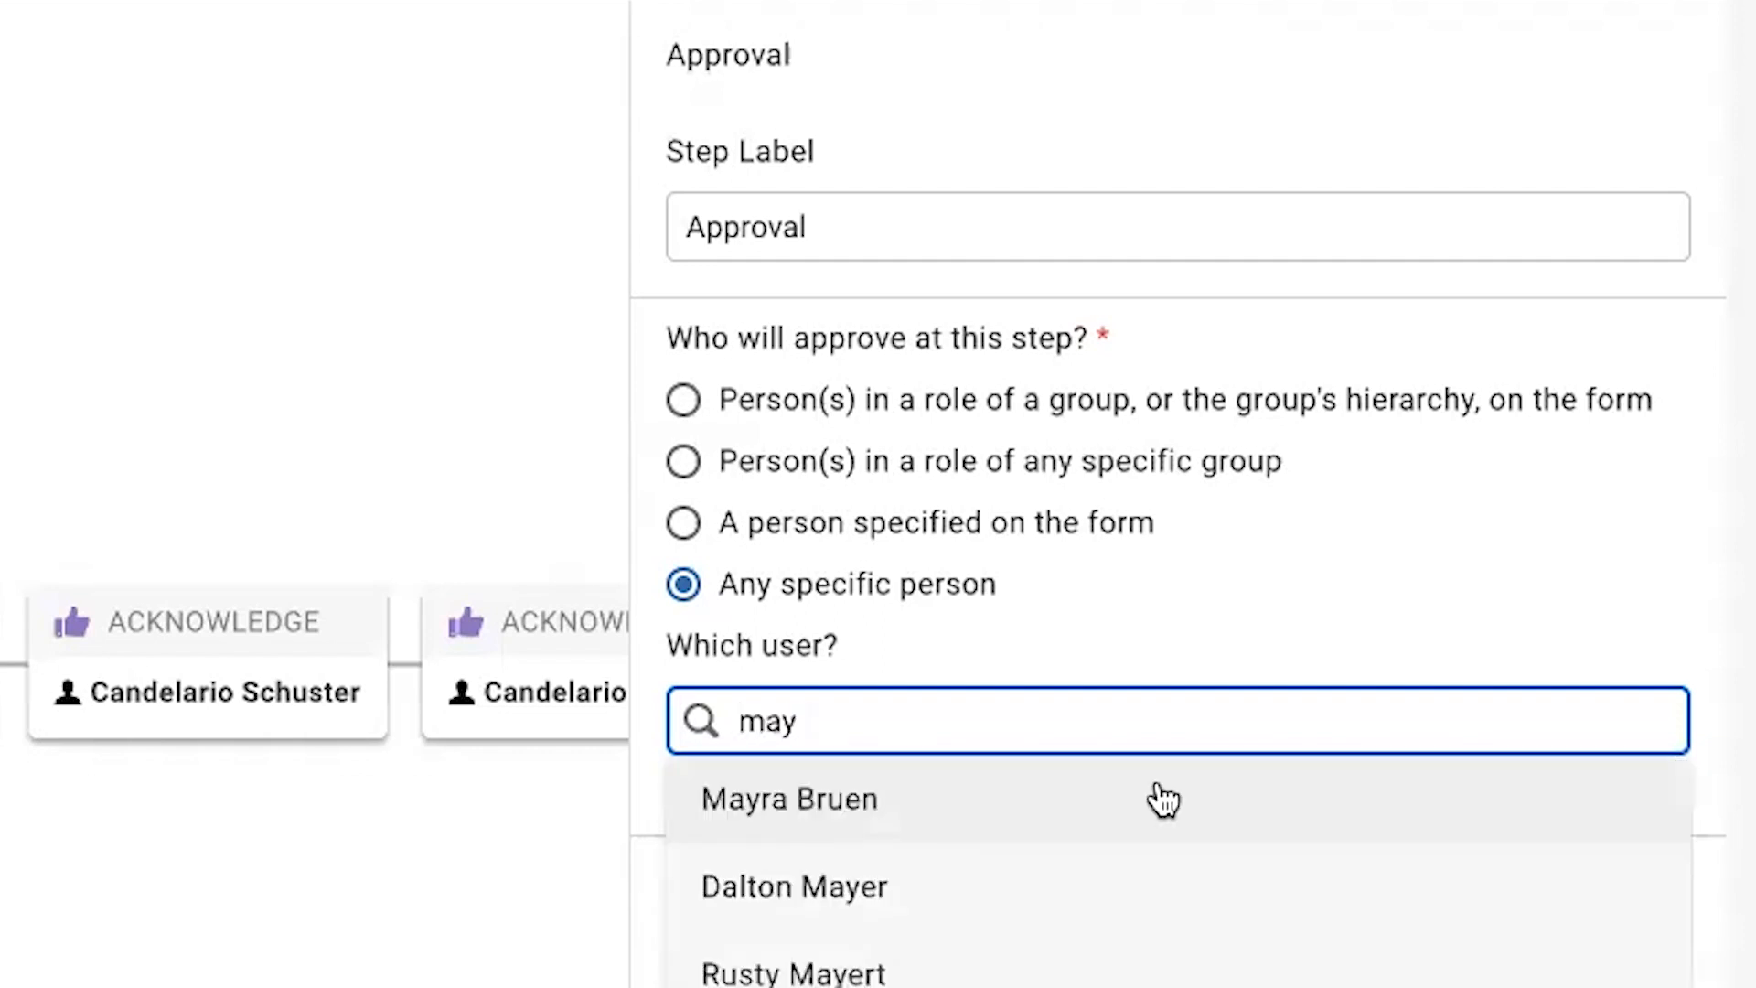
left_click(1108, 814)
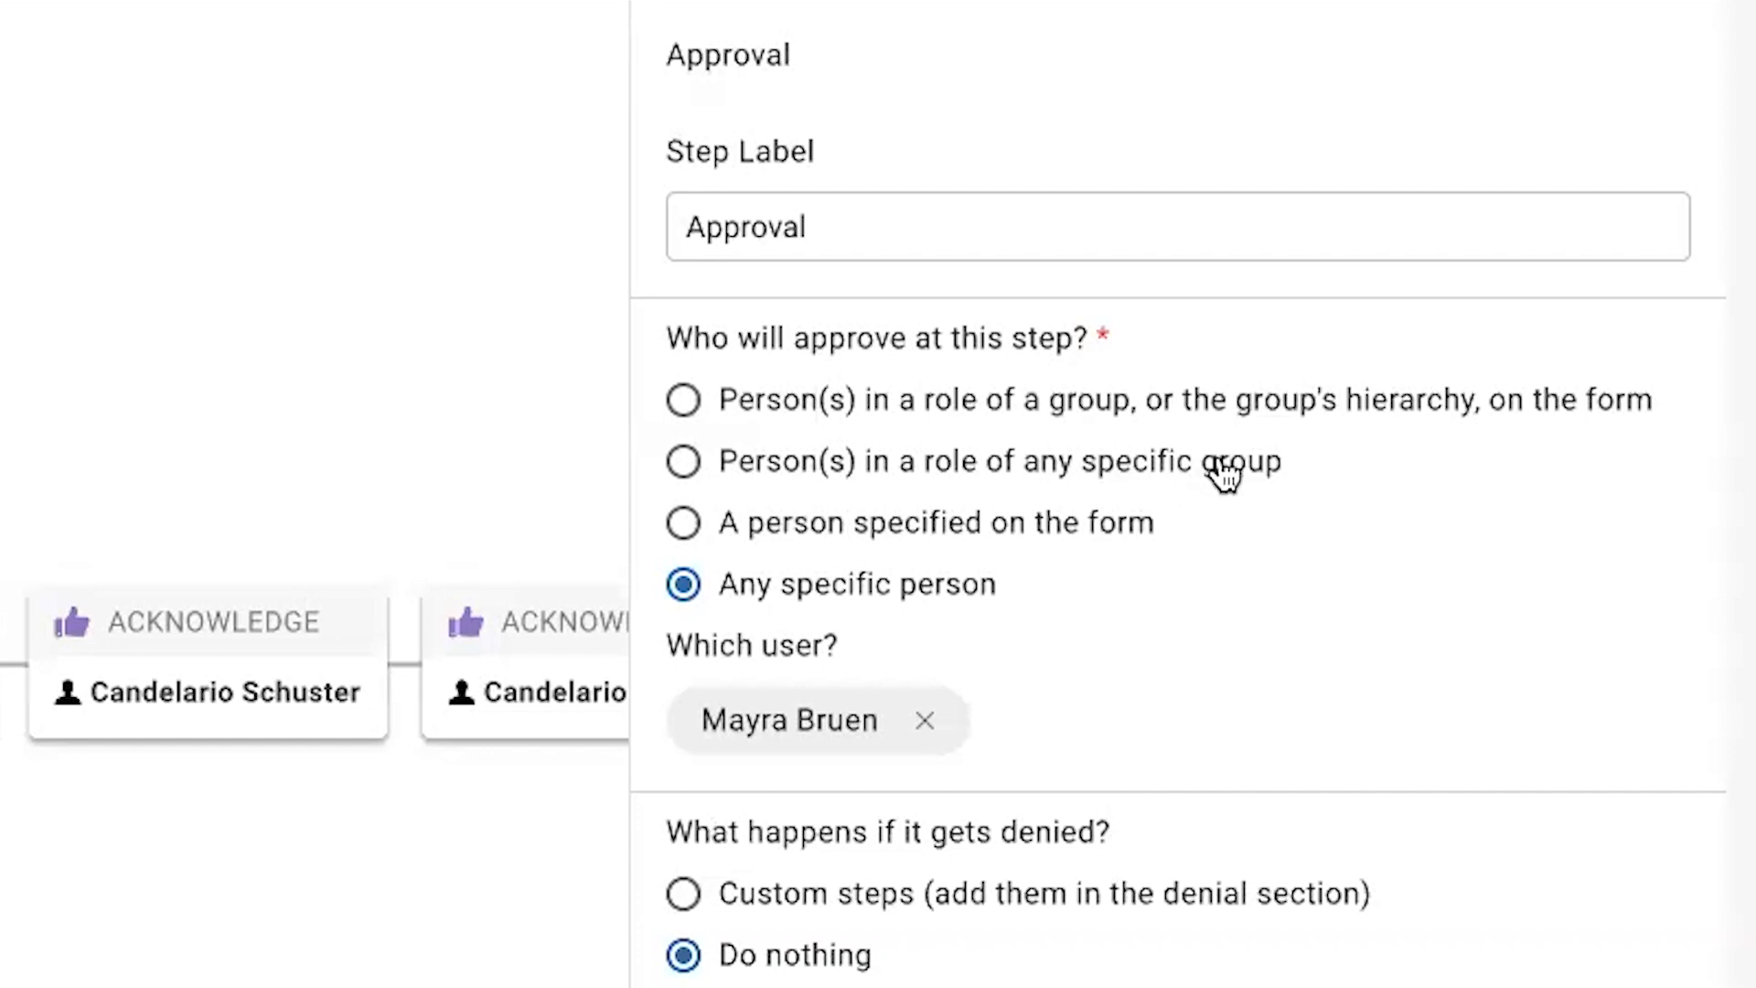
- Set the approver to persons in a role of any specific group, using Accounting - Department Chair
left_click(1221, 473)
left_click(1149, 697)
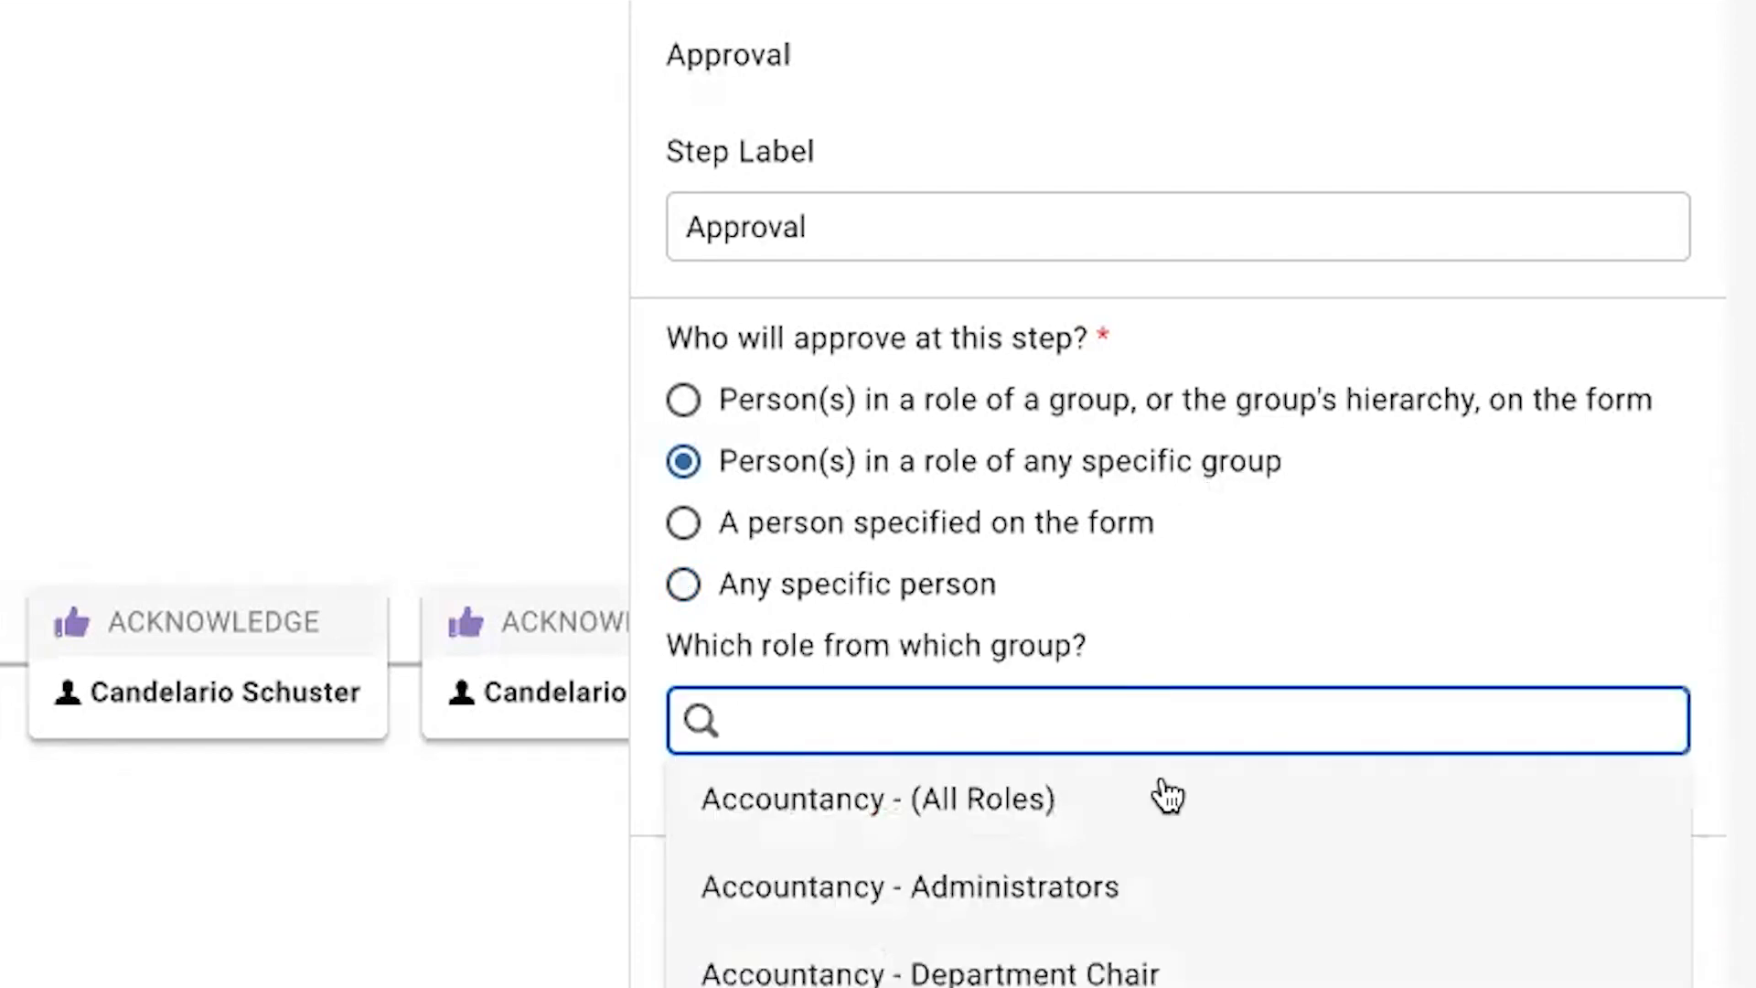
scroll(1180, 878, "down", 8)
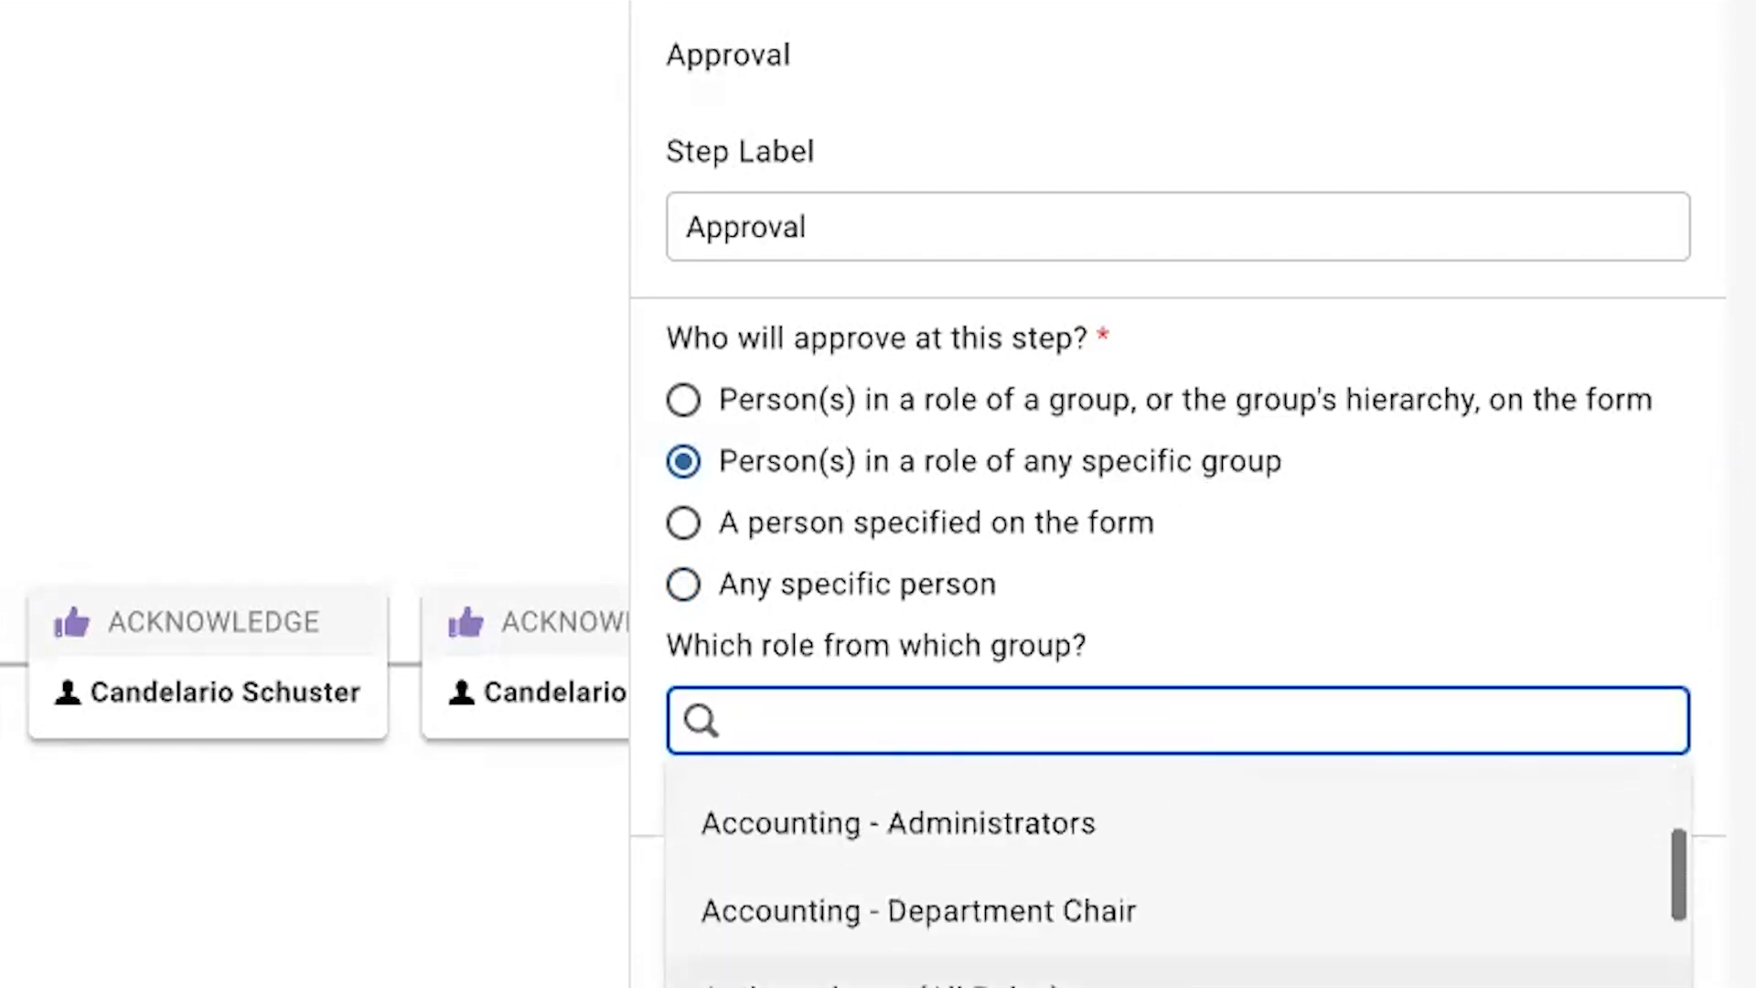
scroll(1180, 878, "up", 5)
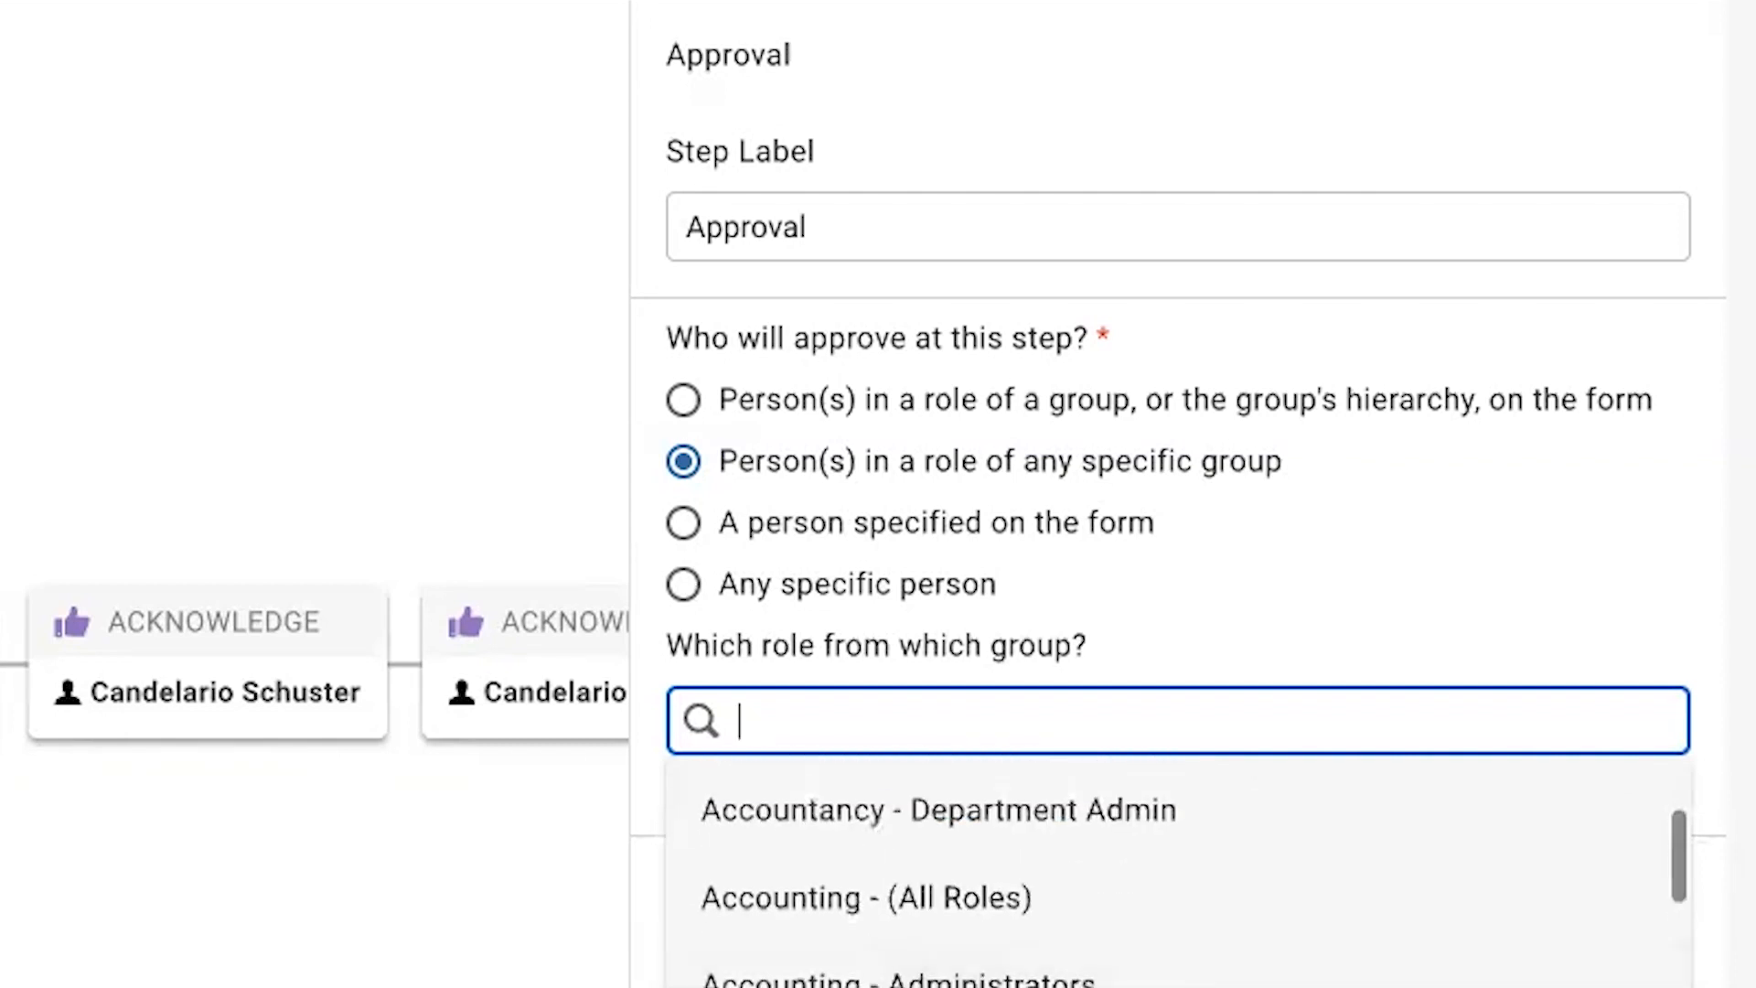
left_click(988, 986)
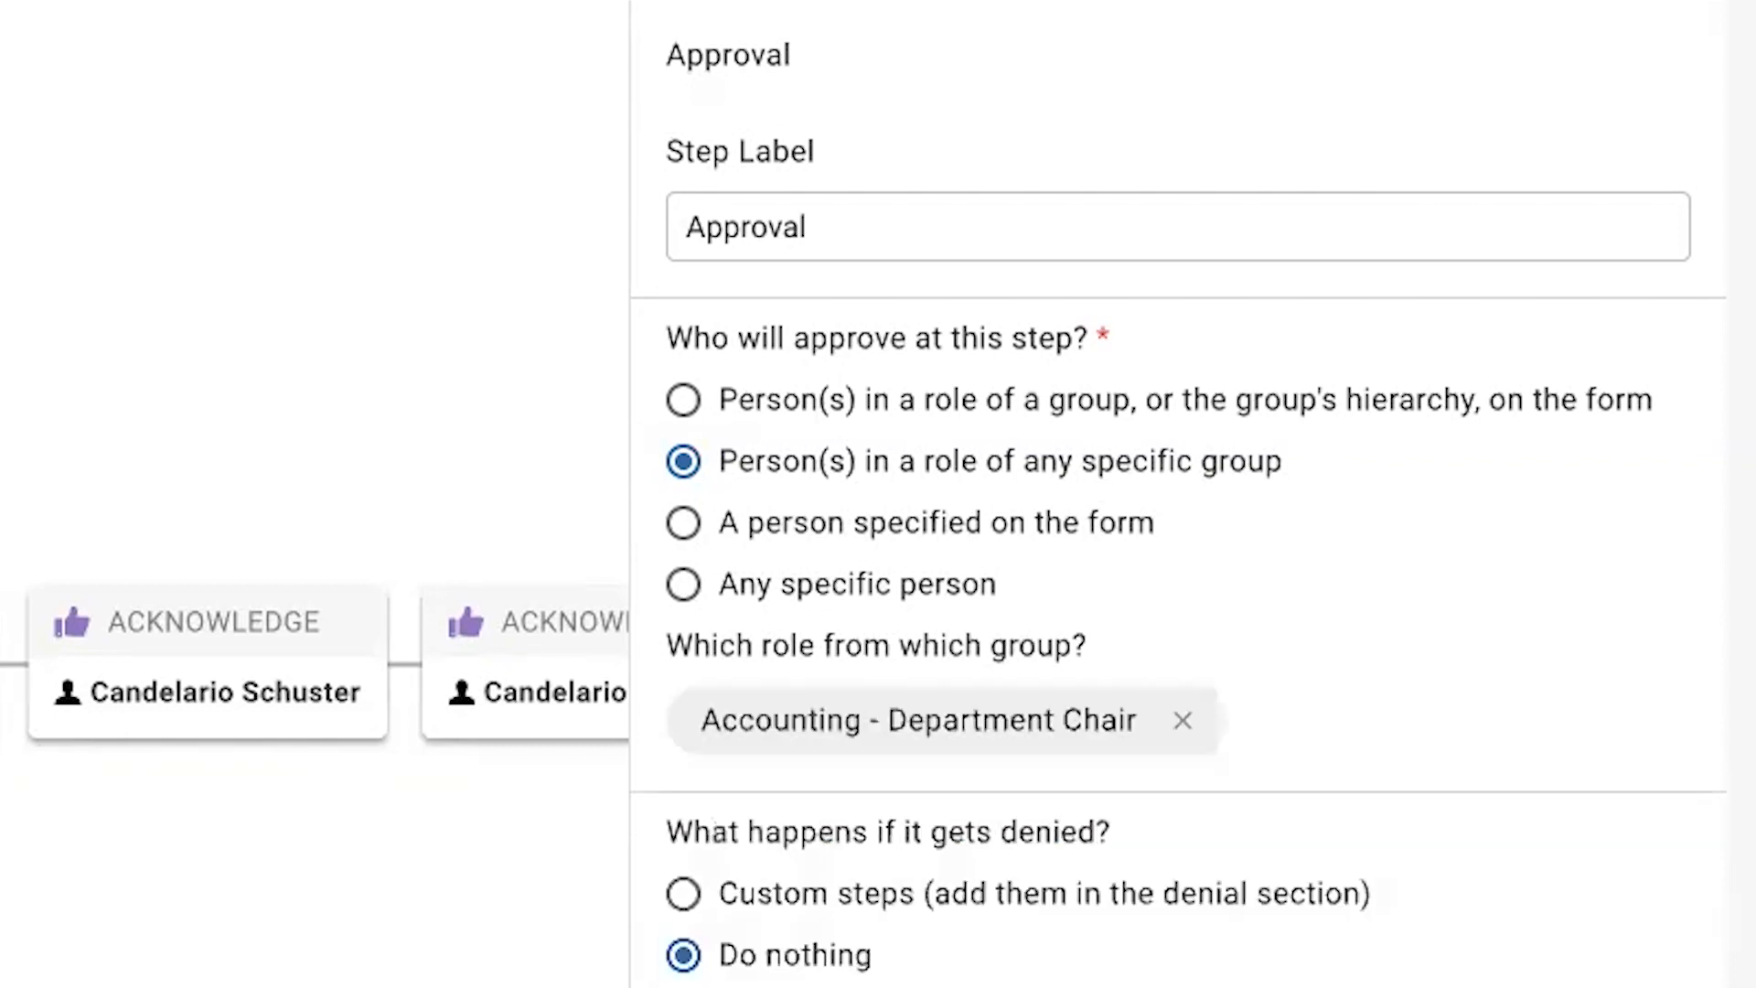
- Set the Approval step's approver to a person specified on the form, using the College Dean field
left_click(1413, 428)
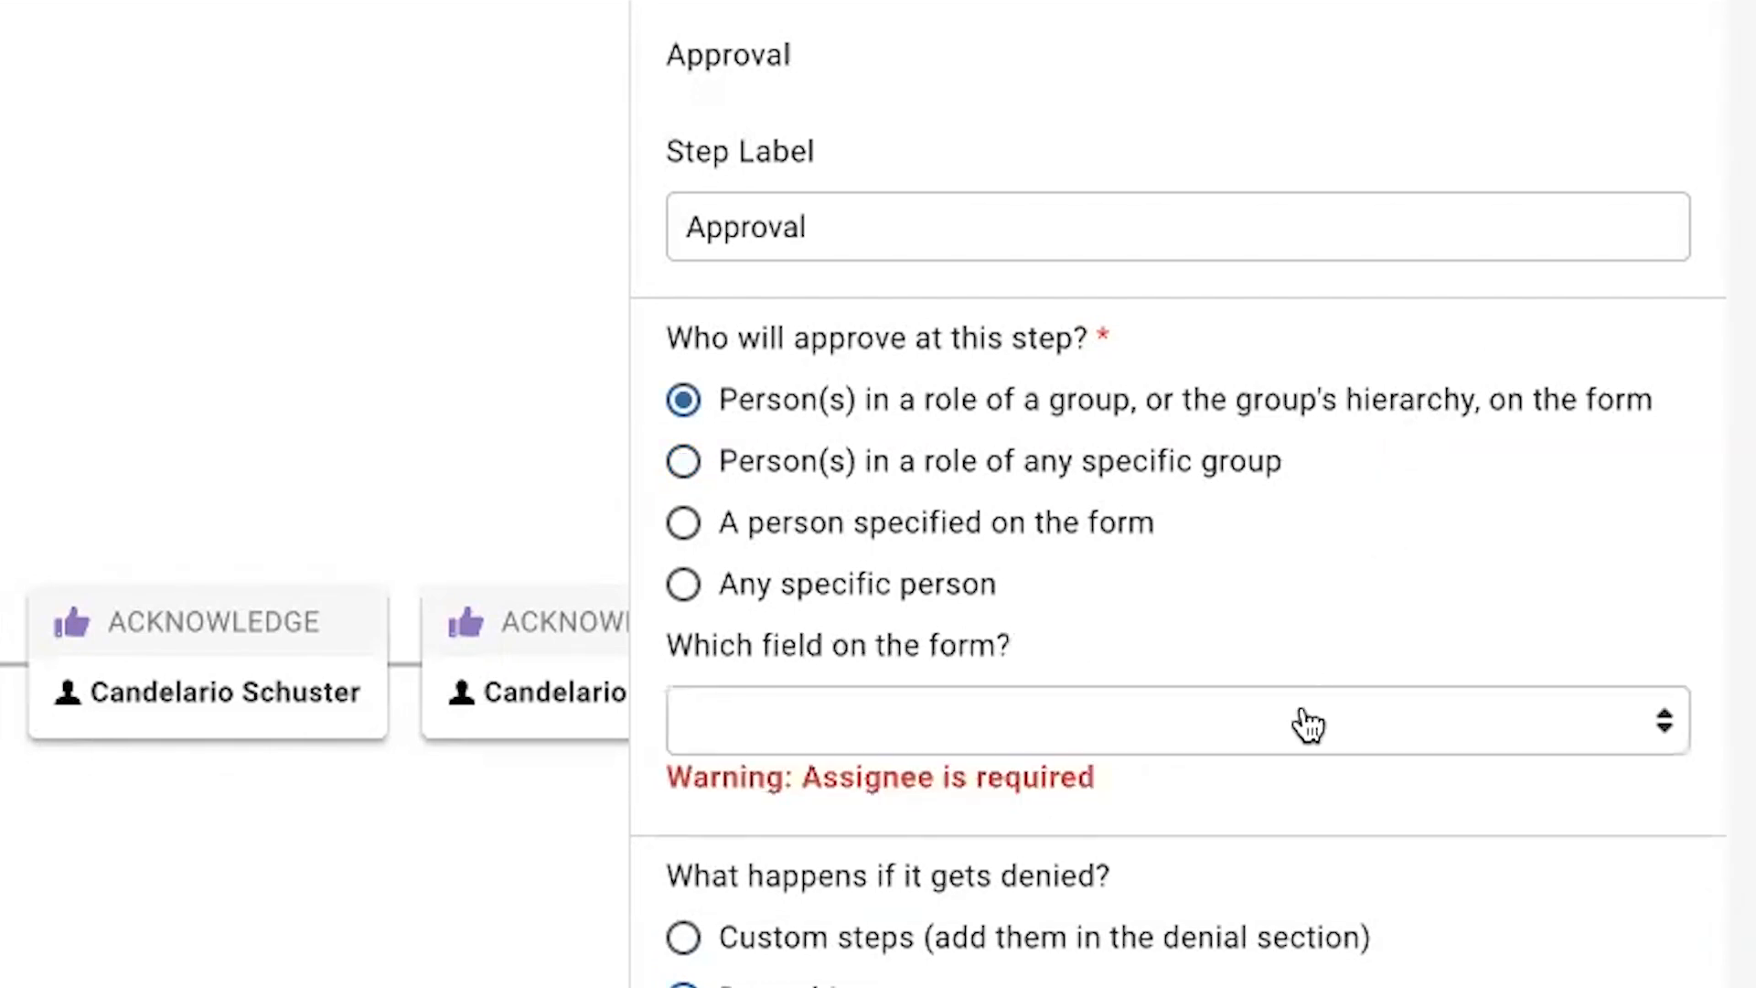
left_click(1096, 529)
left_click(1224, 727)
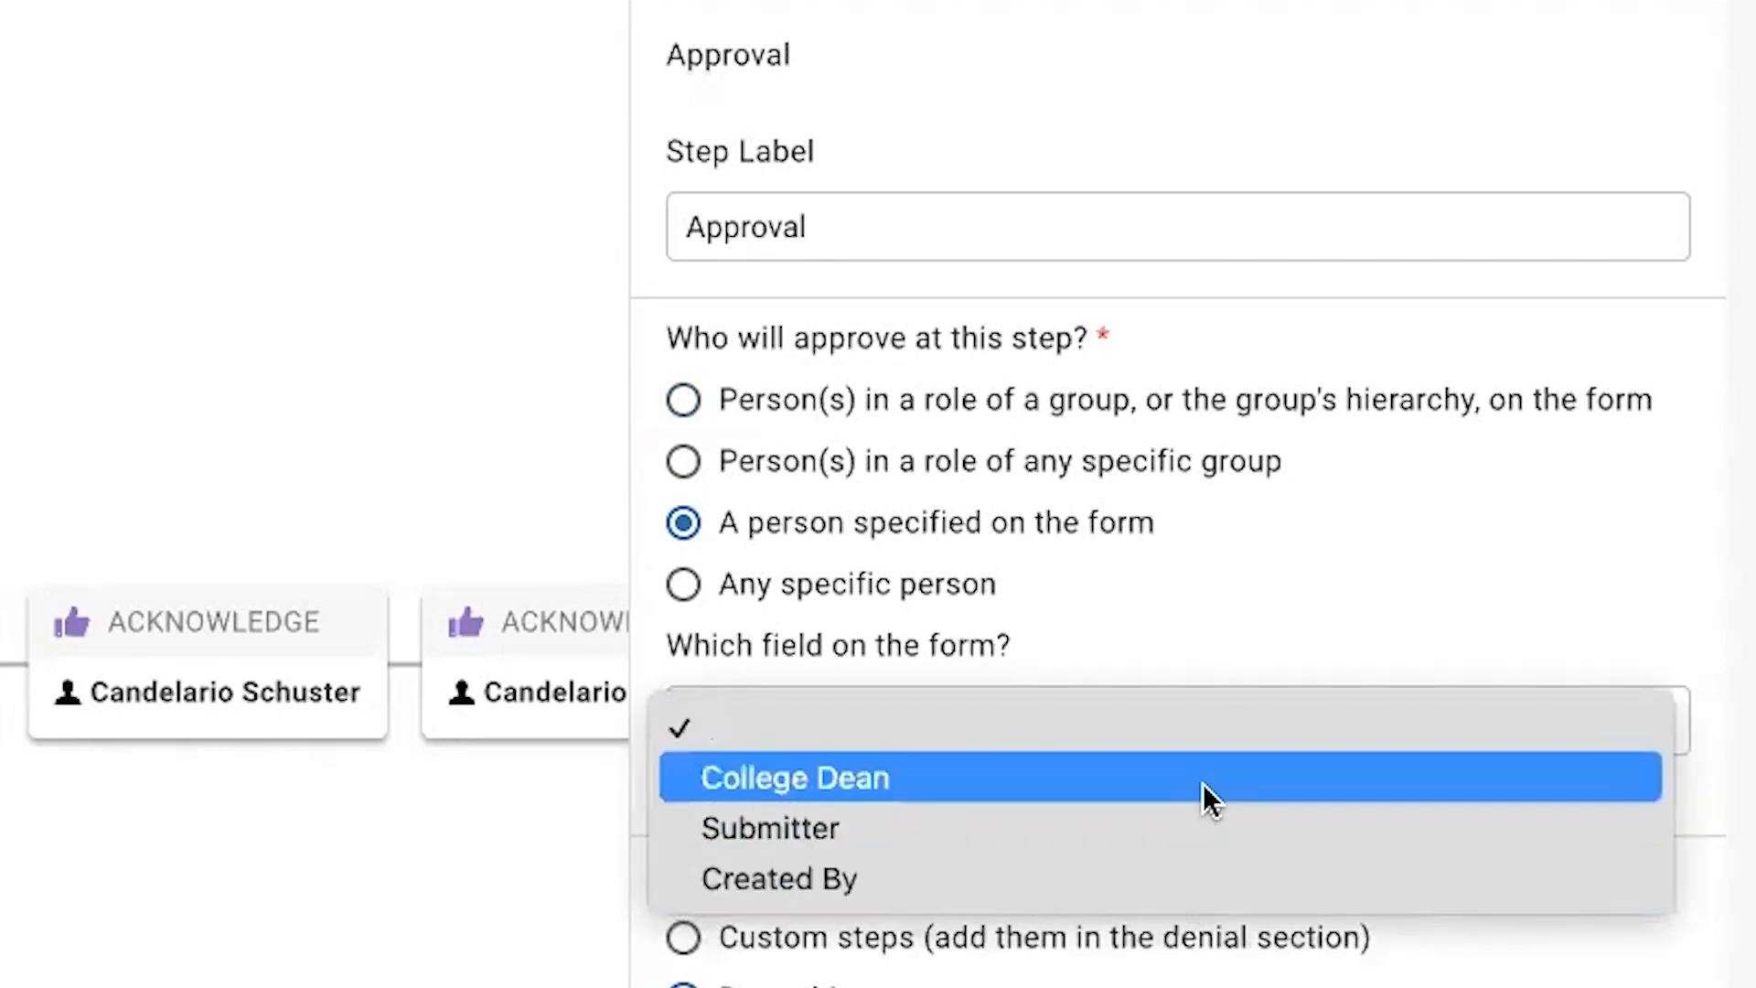
left_click(1308, 549)
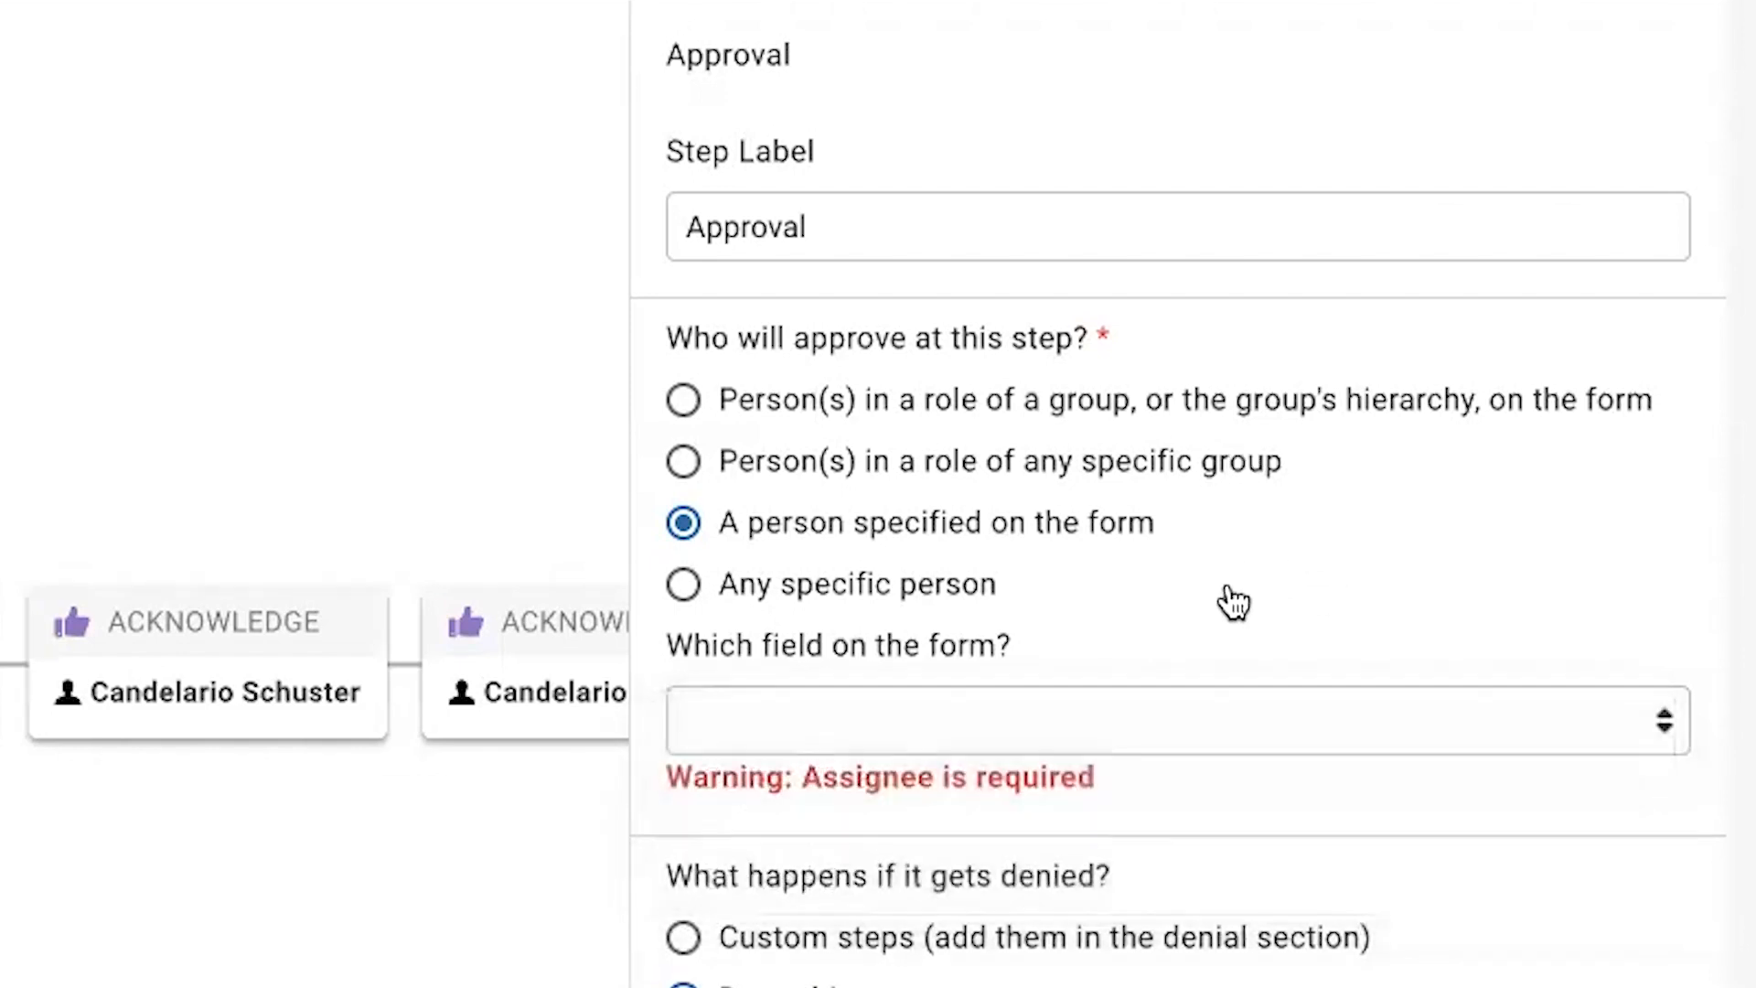
left_click(1166, 699)
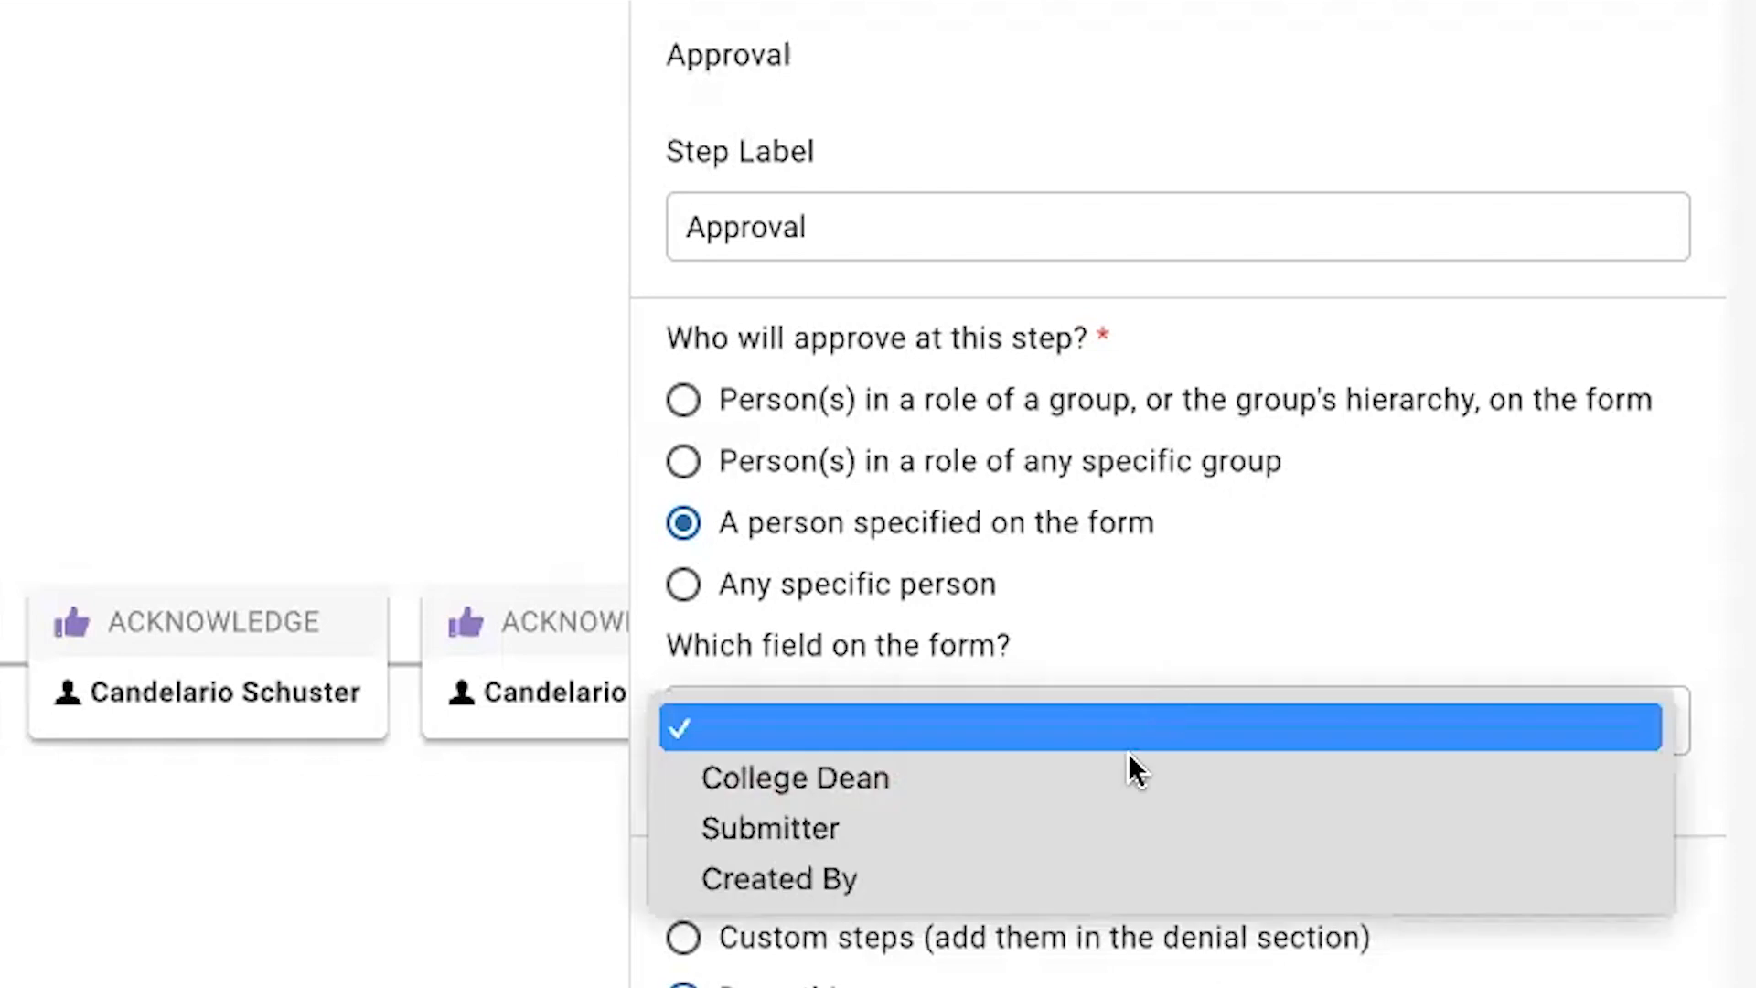
left_click(1116, 777)
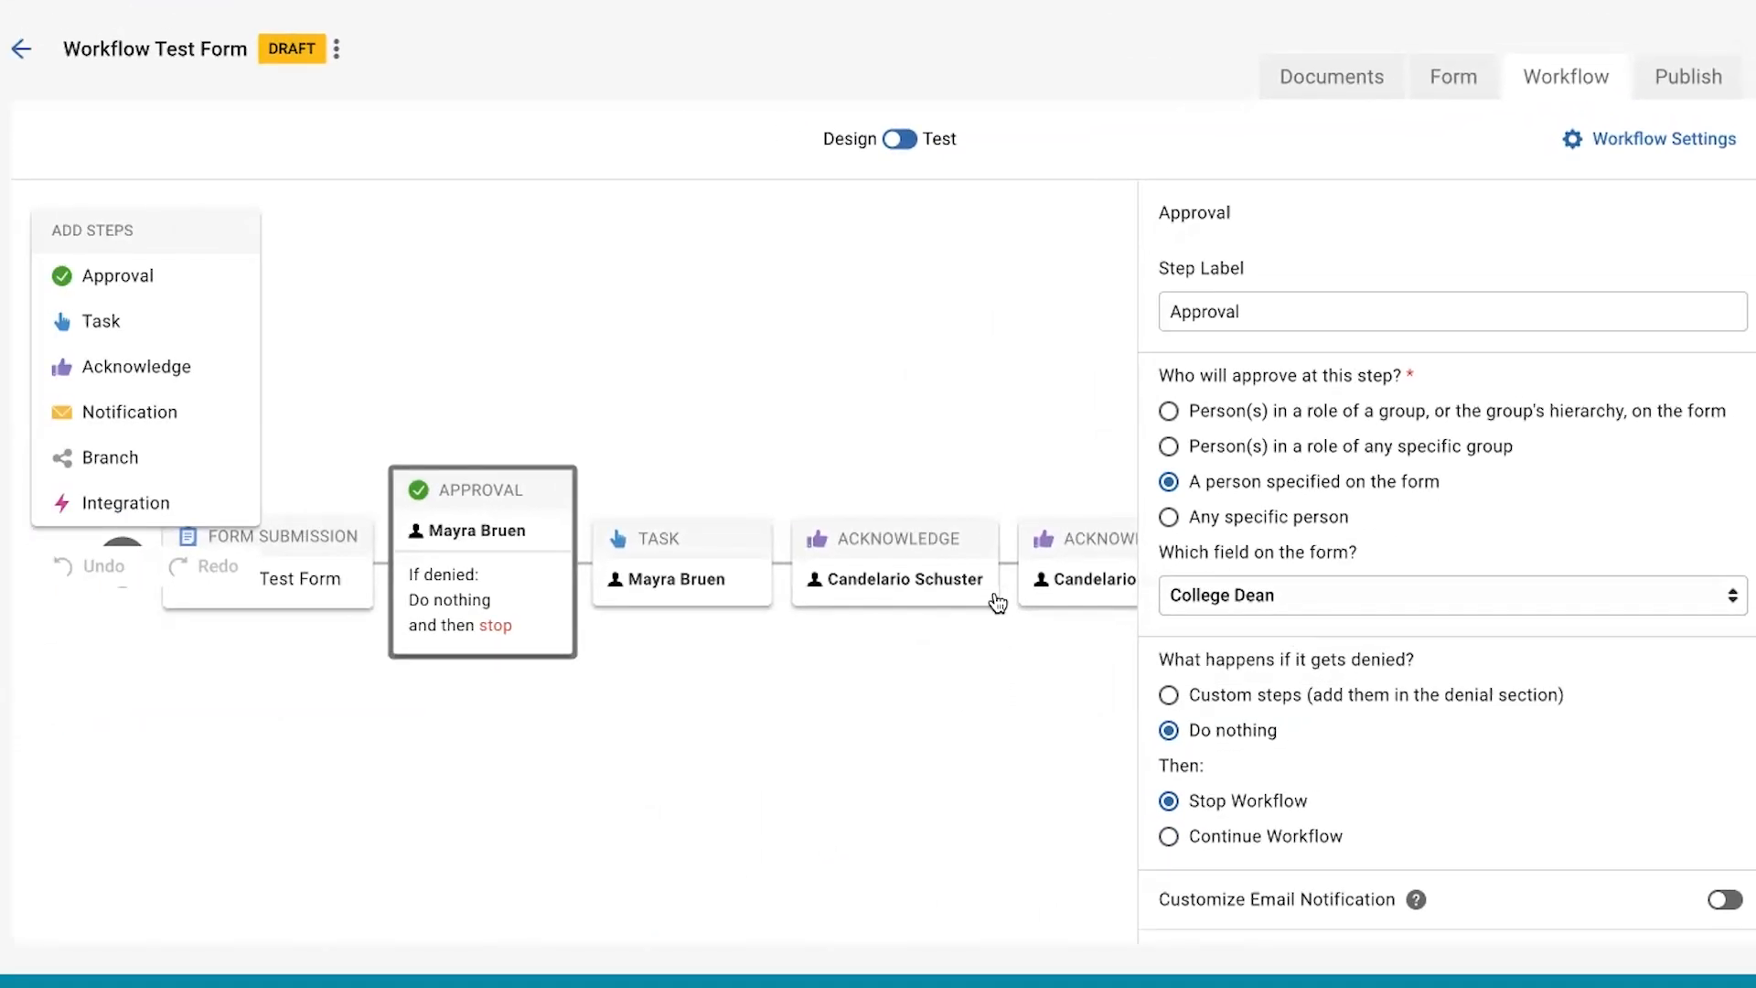
- Delete the first of the two Acknowledge steps from the workflow
left_click(967, 543)
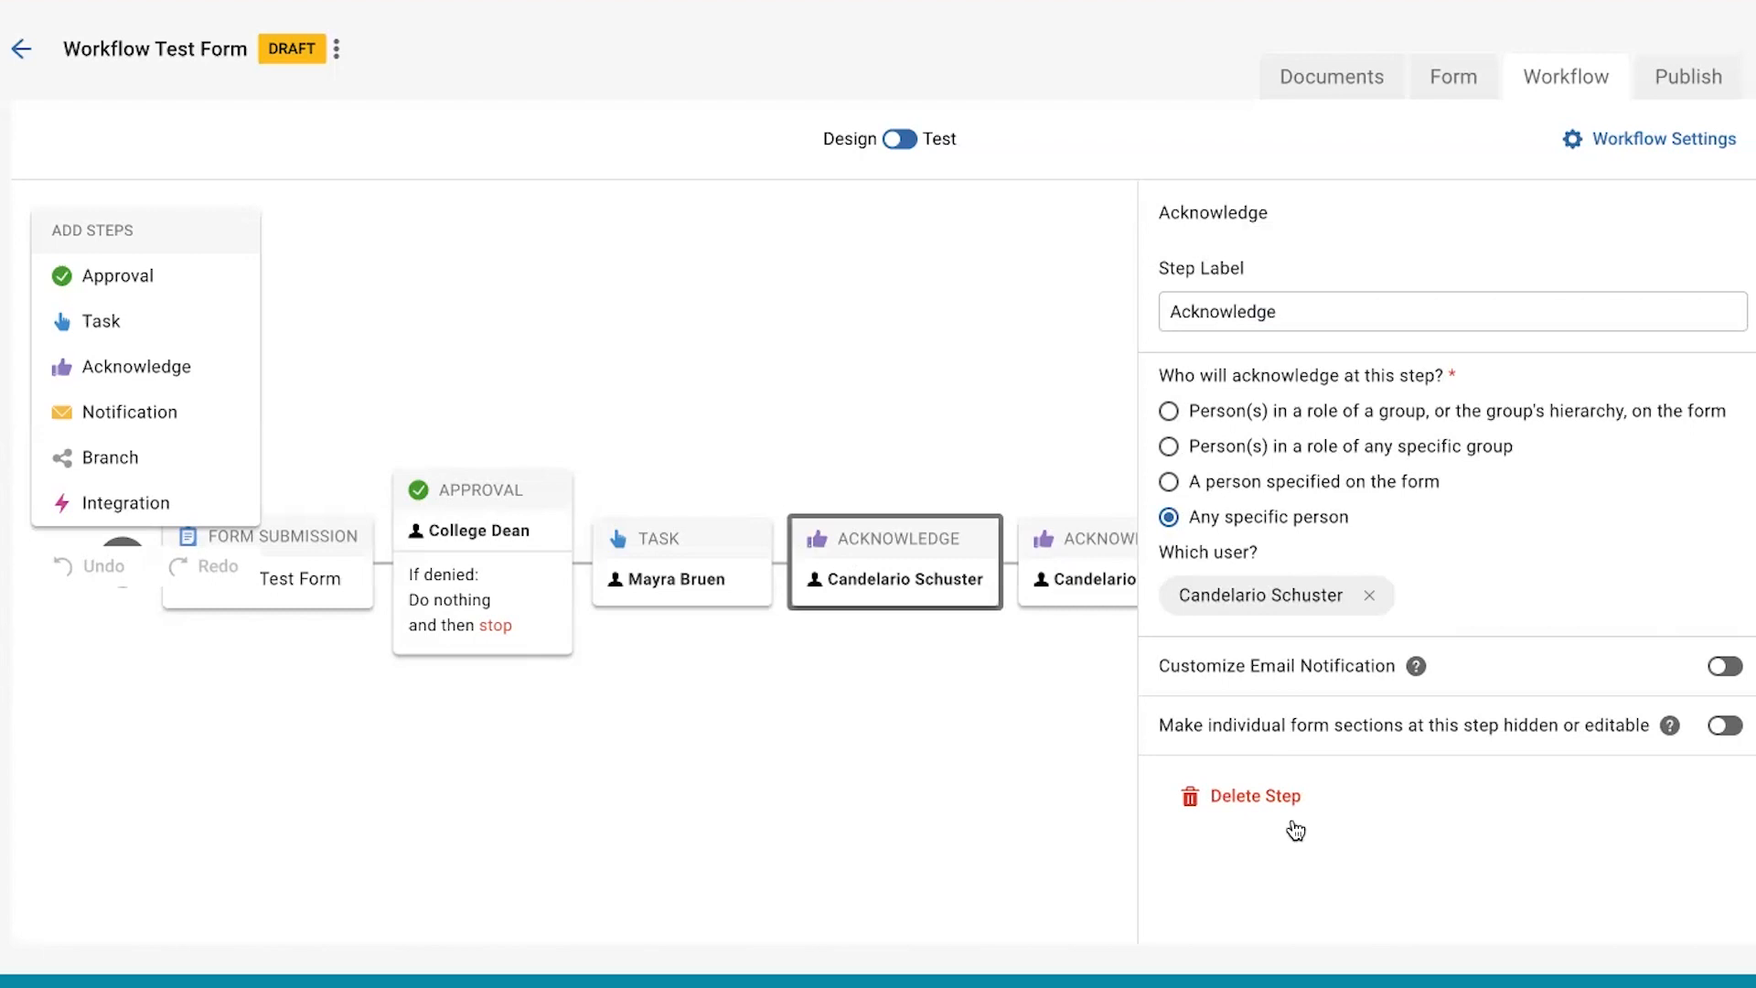
left_click(1290, 812)
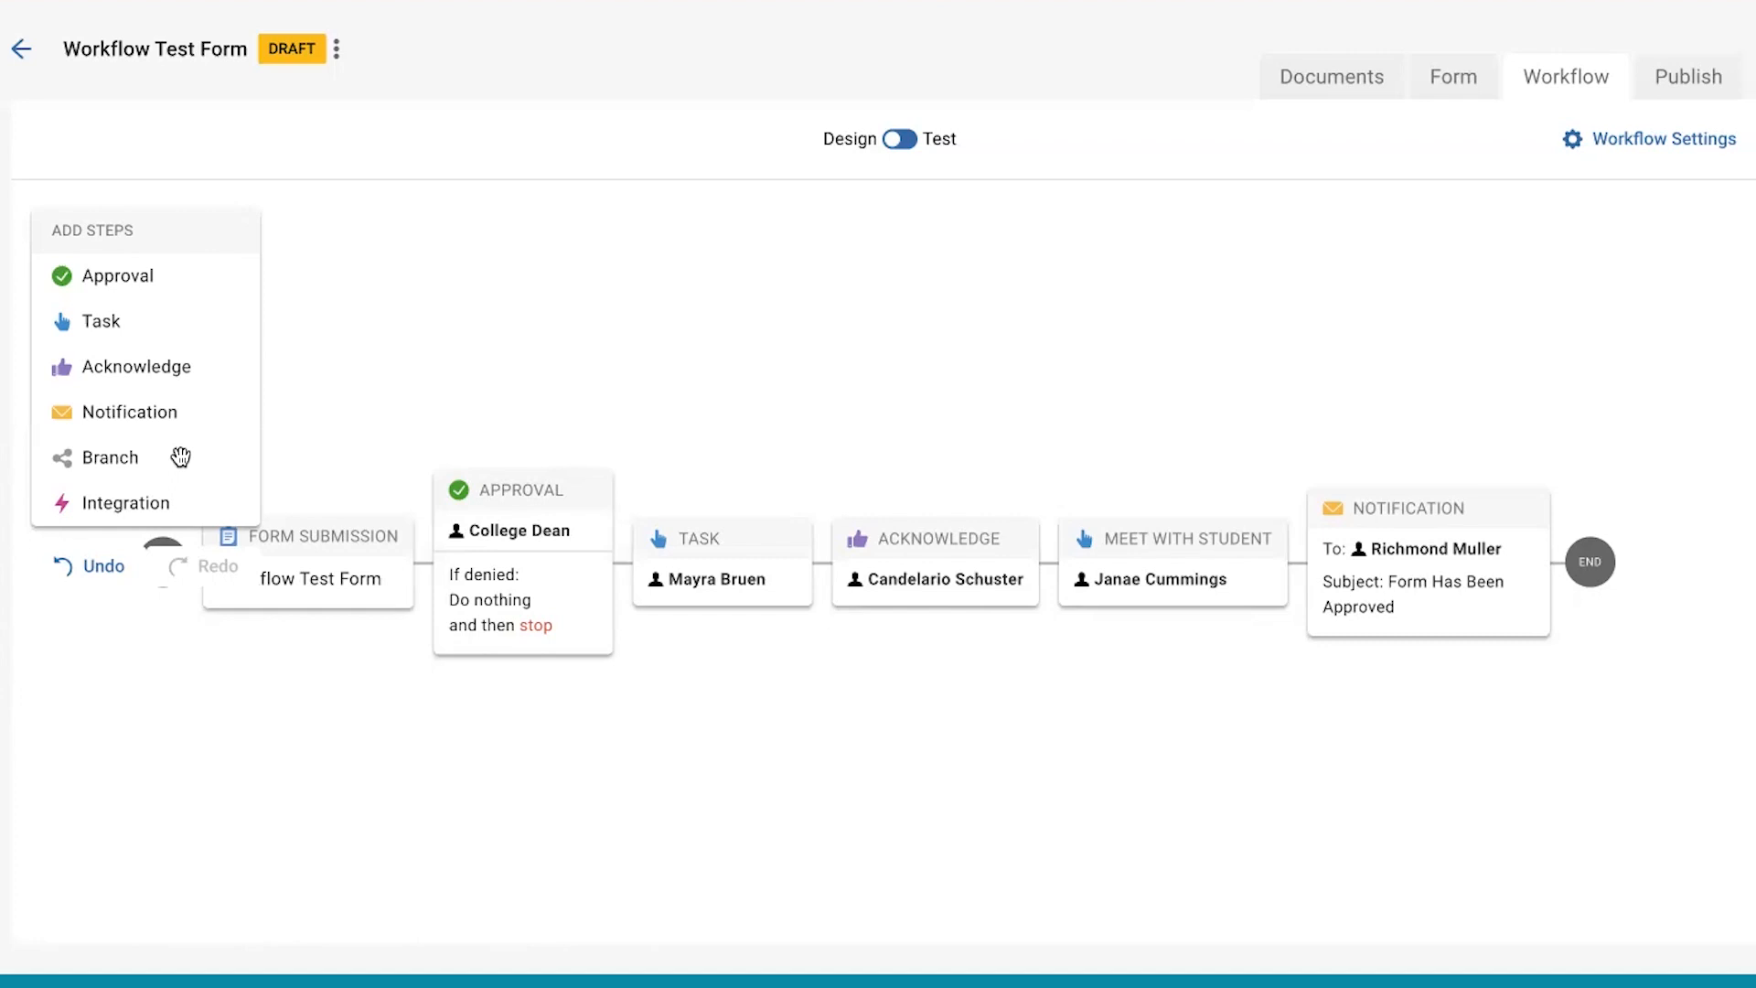
- Add a Branch step between the form submission and the Approval step, and label it Class Branch
left_click_drag(180, 456, 413, 470)
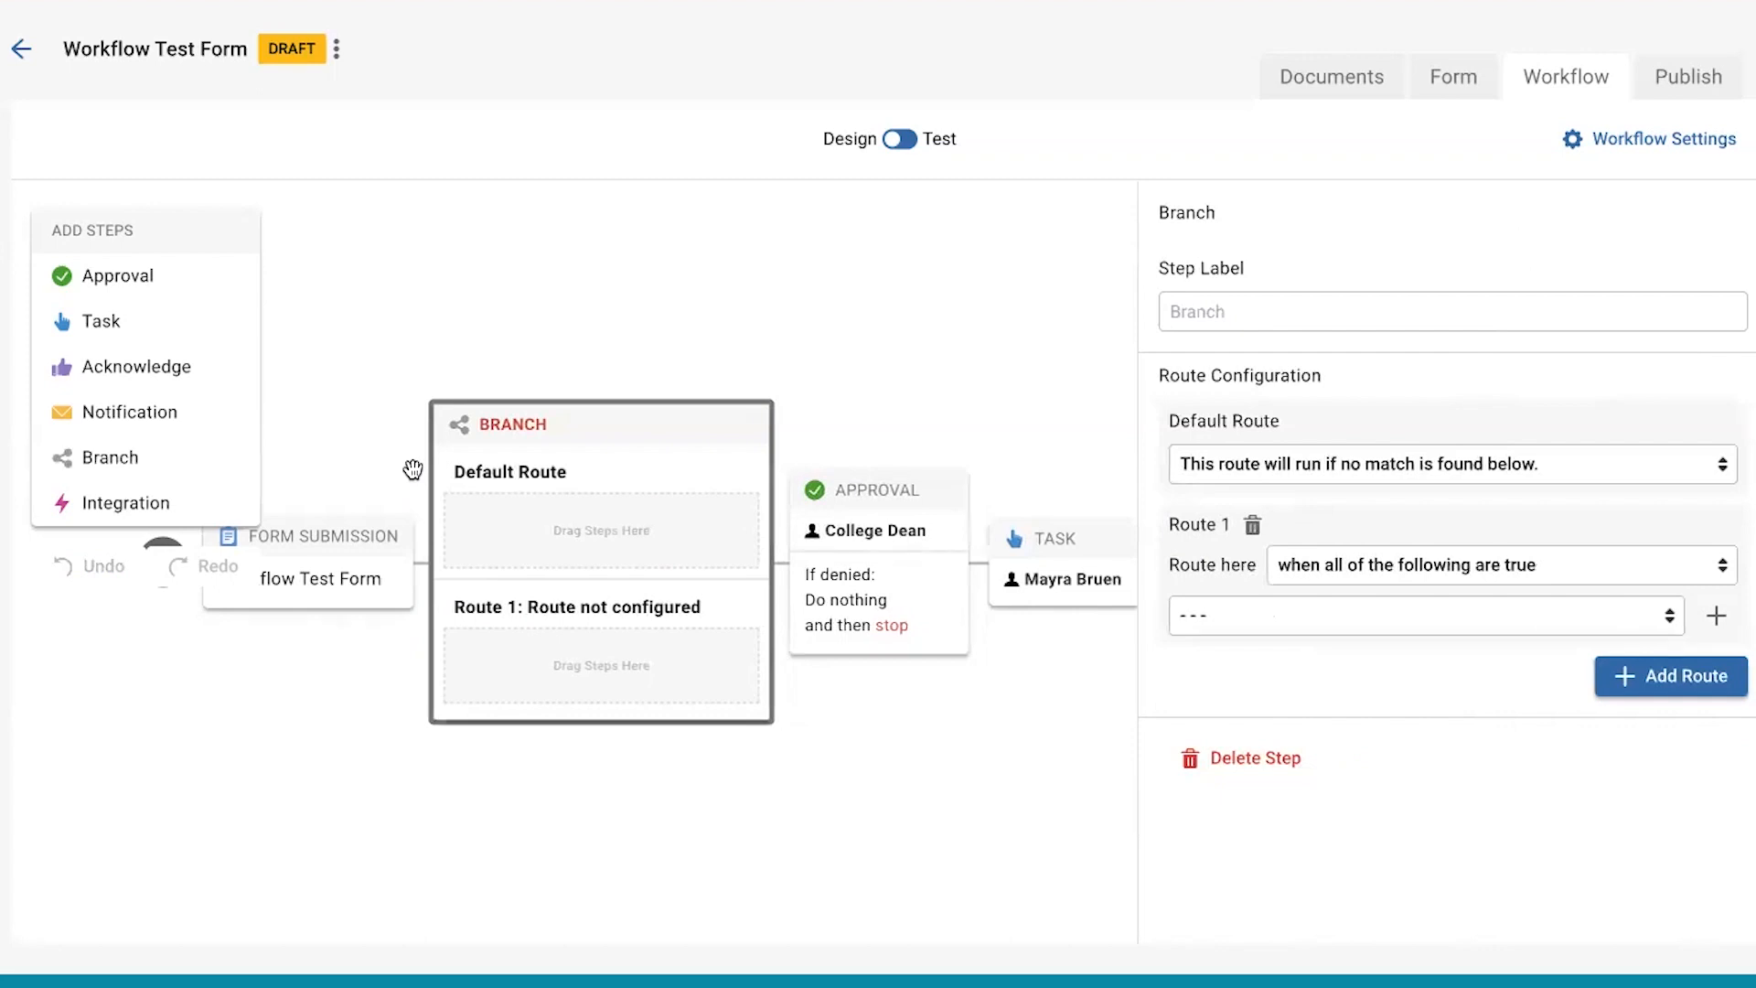
left_click(1244, 311)
type("Class Br")
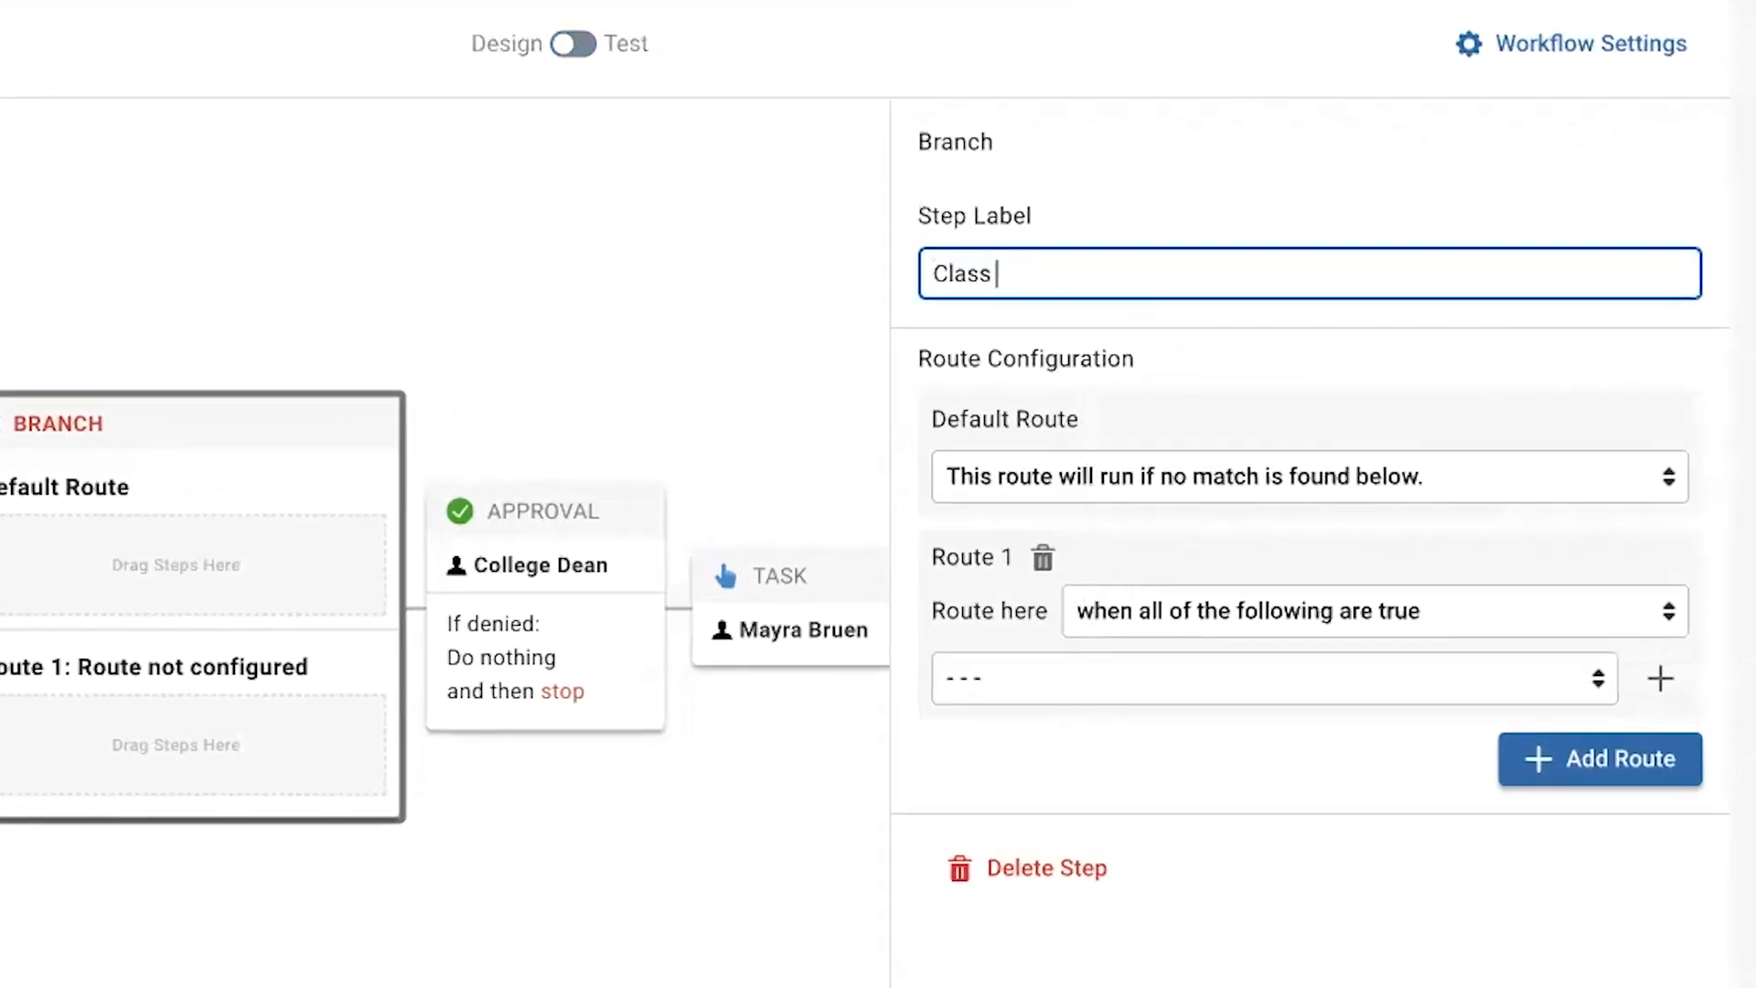
type("na")
key("BackSpace")
key("BackSpace")
type("anch")
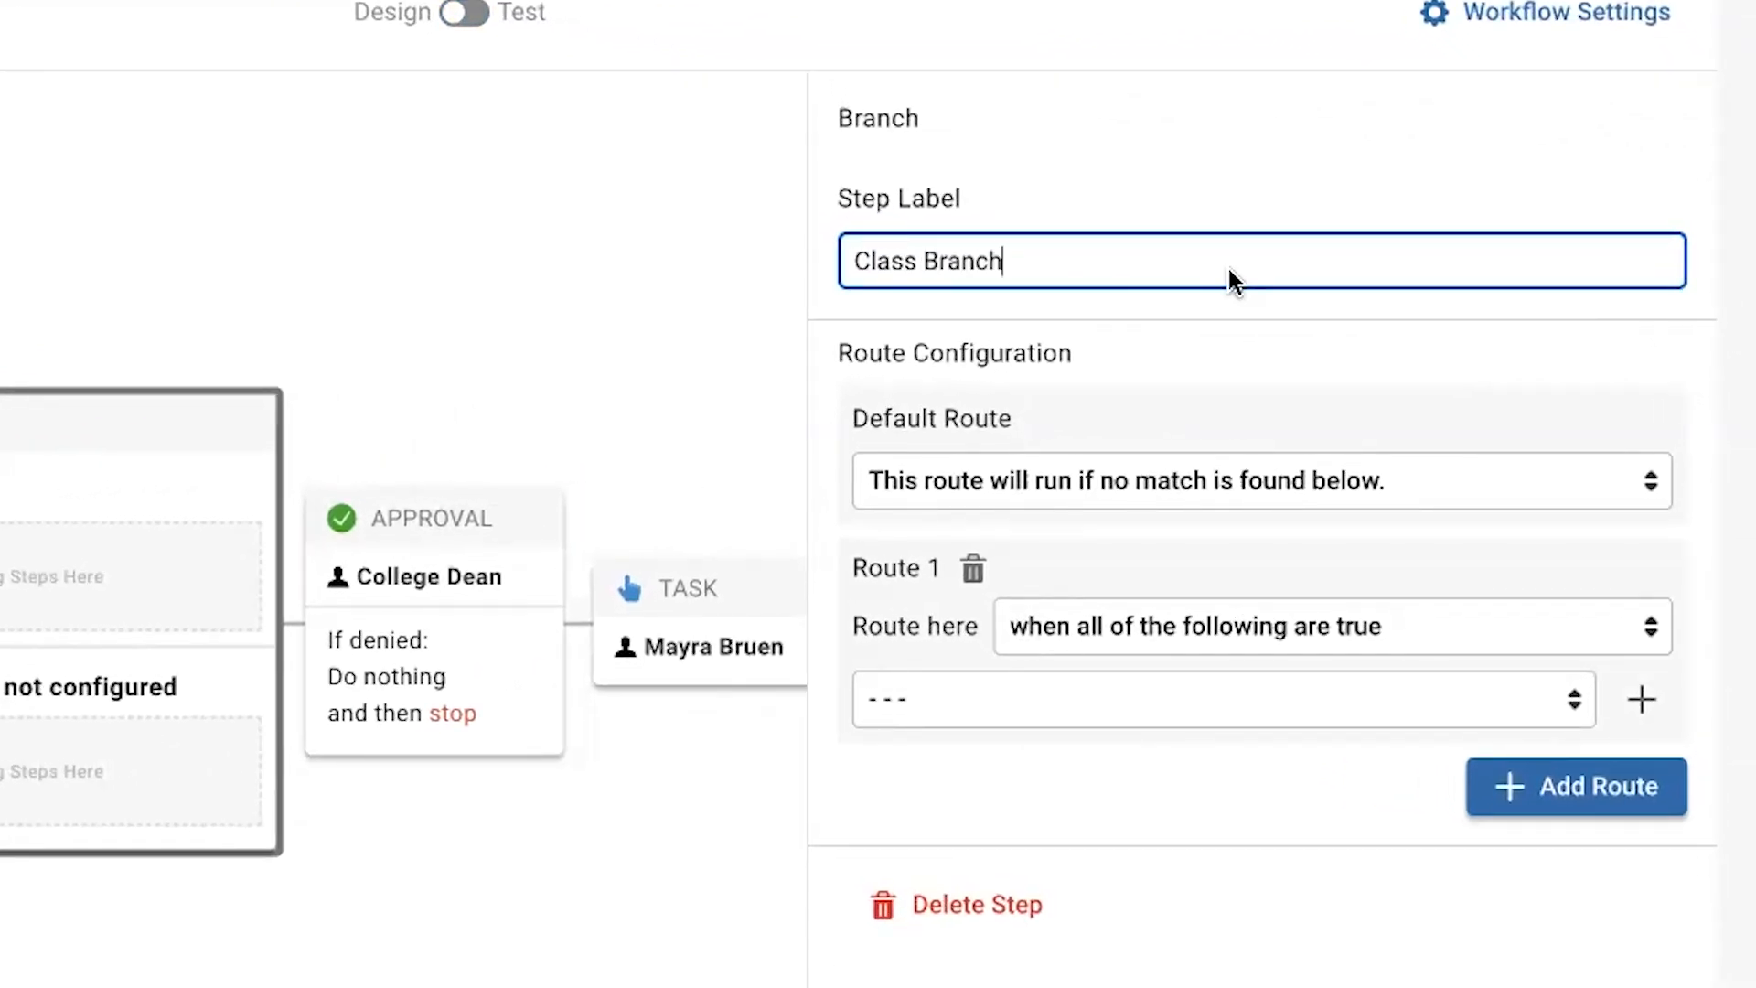
left_click(1500, 402)
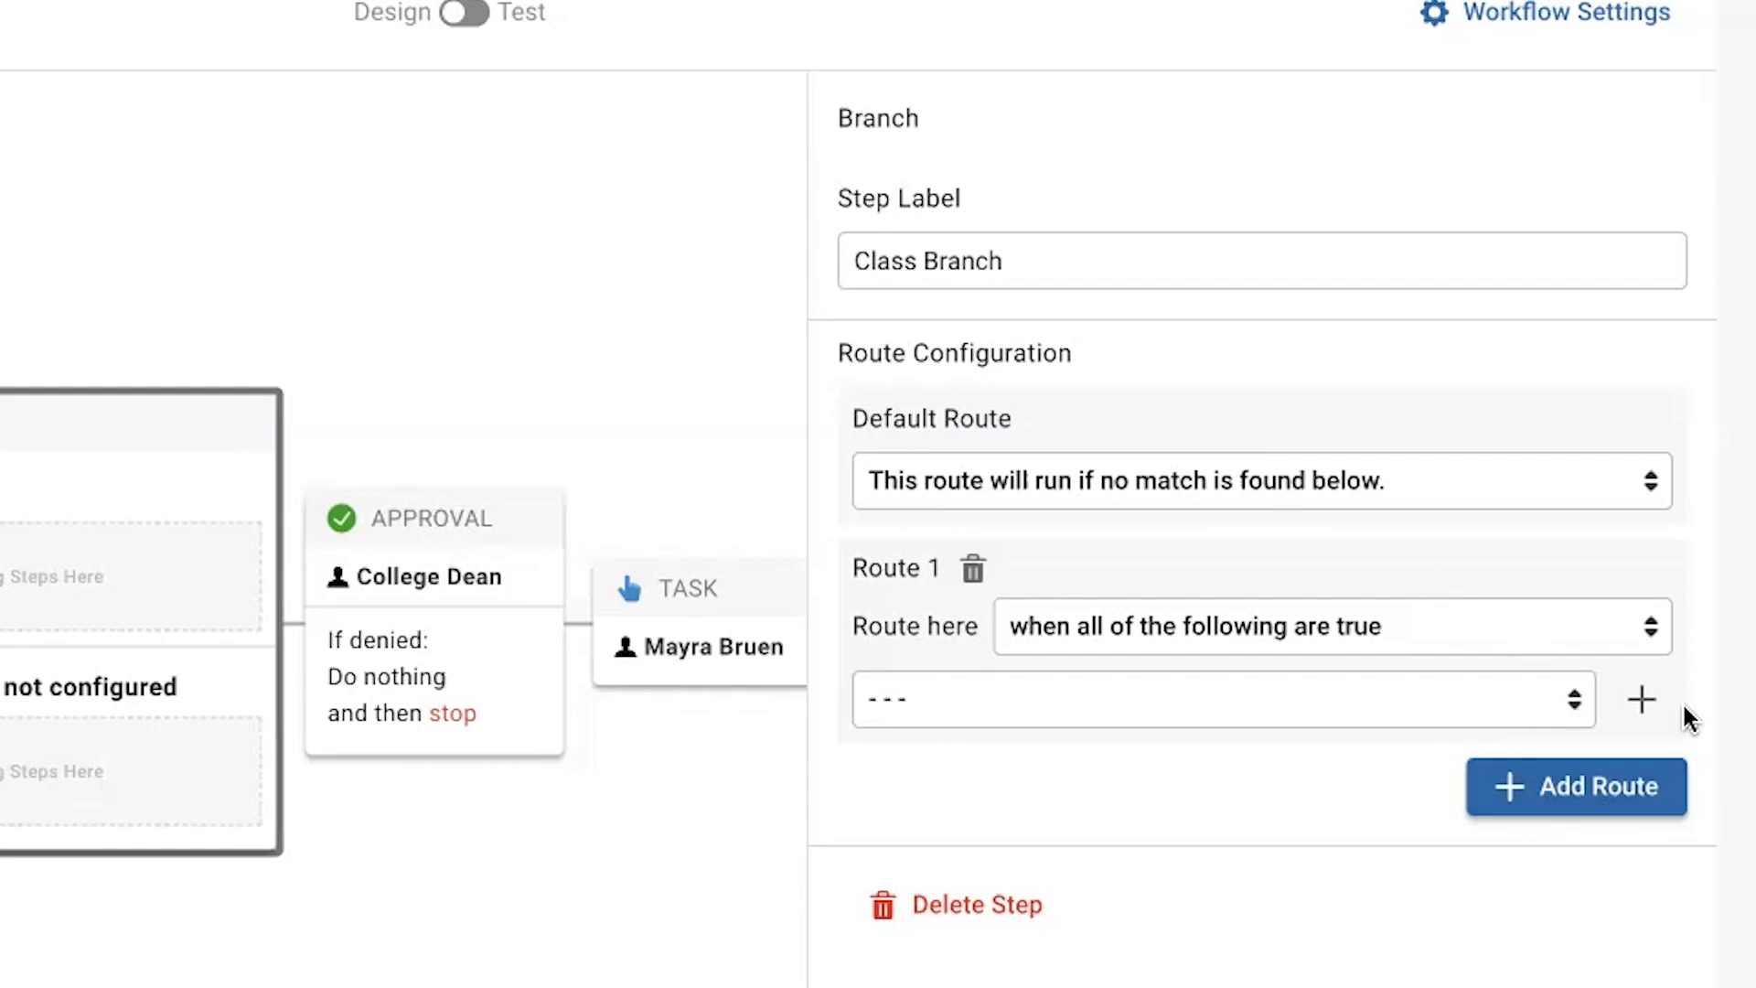
- Configure Route 1 to run when all of the following are true, with the condition "What year are you?" is Senior
left_click(1650, 640)
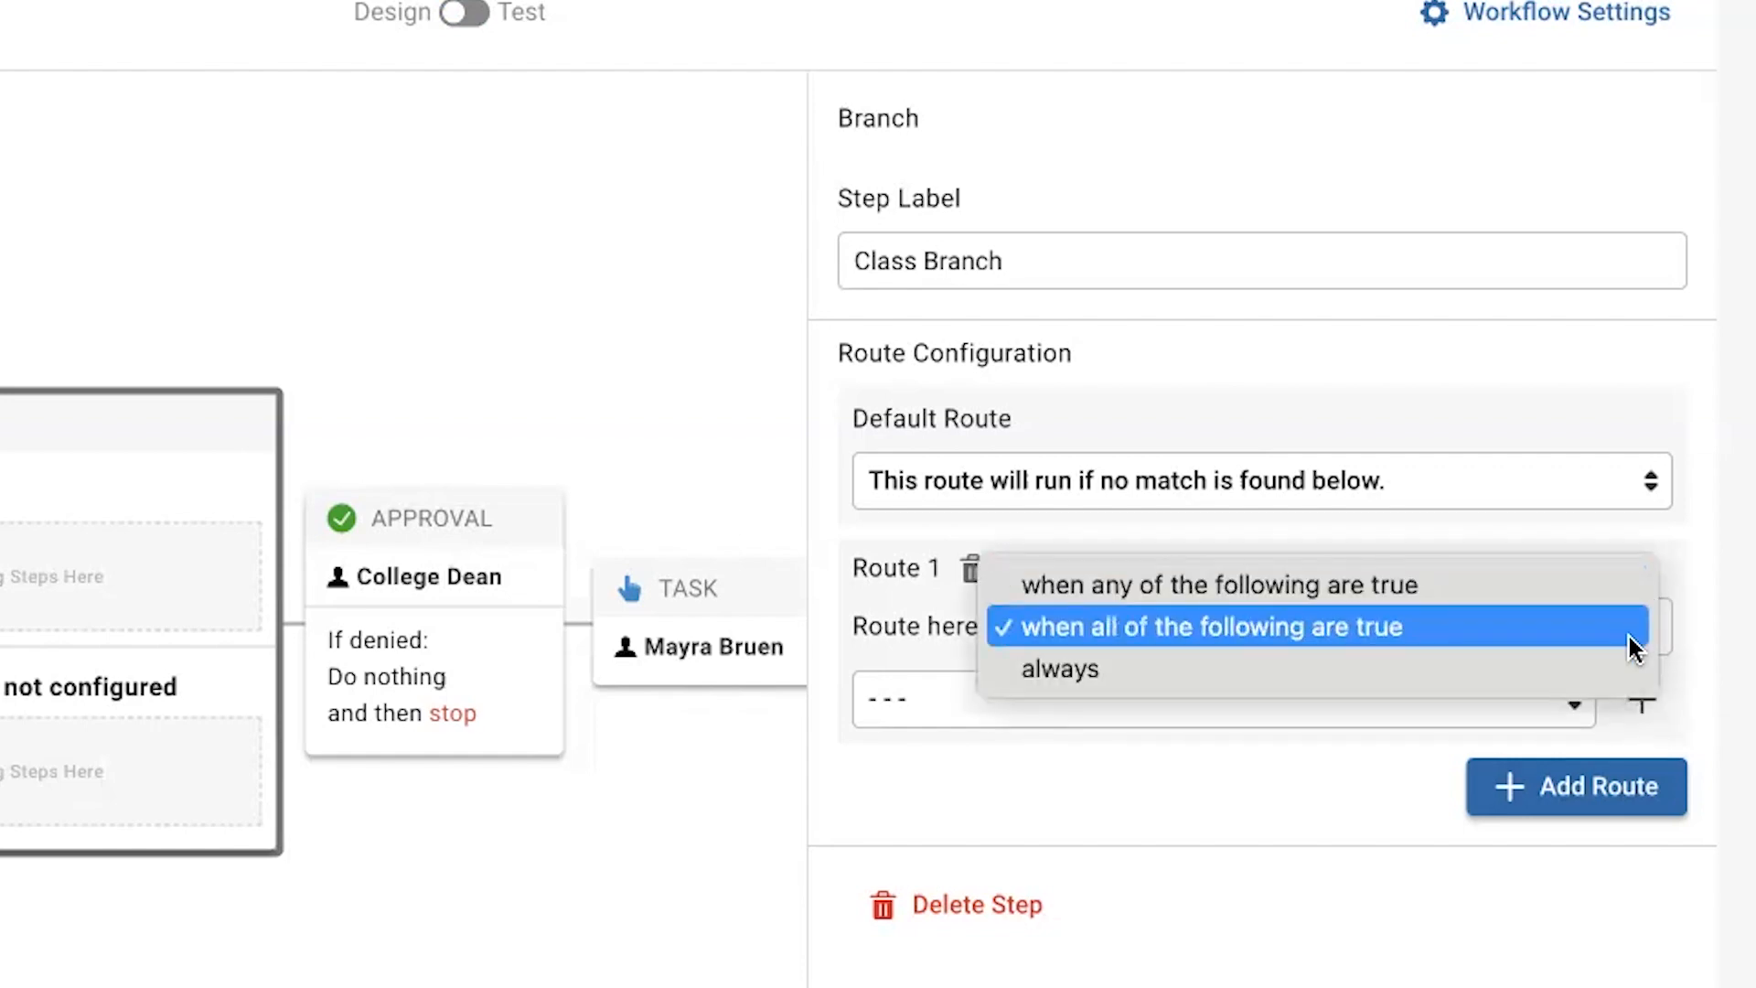
left_click(1628, 637)
left_click(1531, 700)
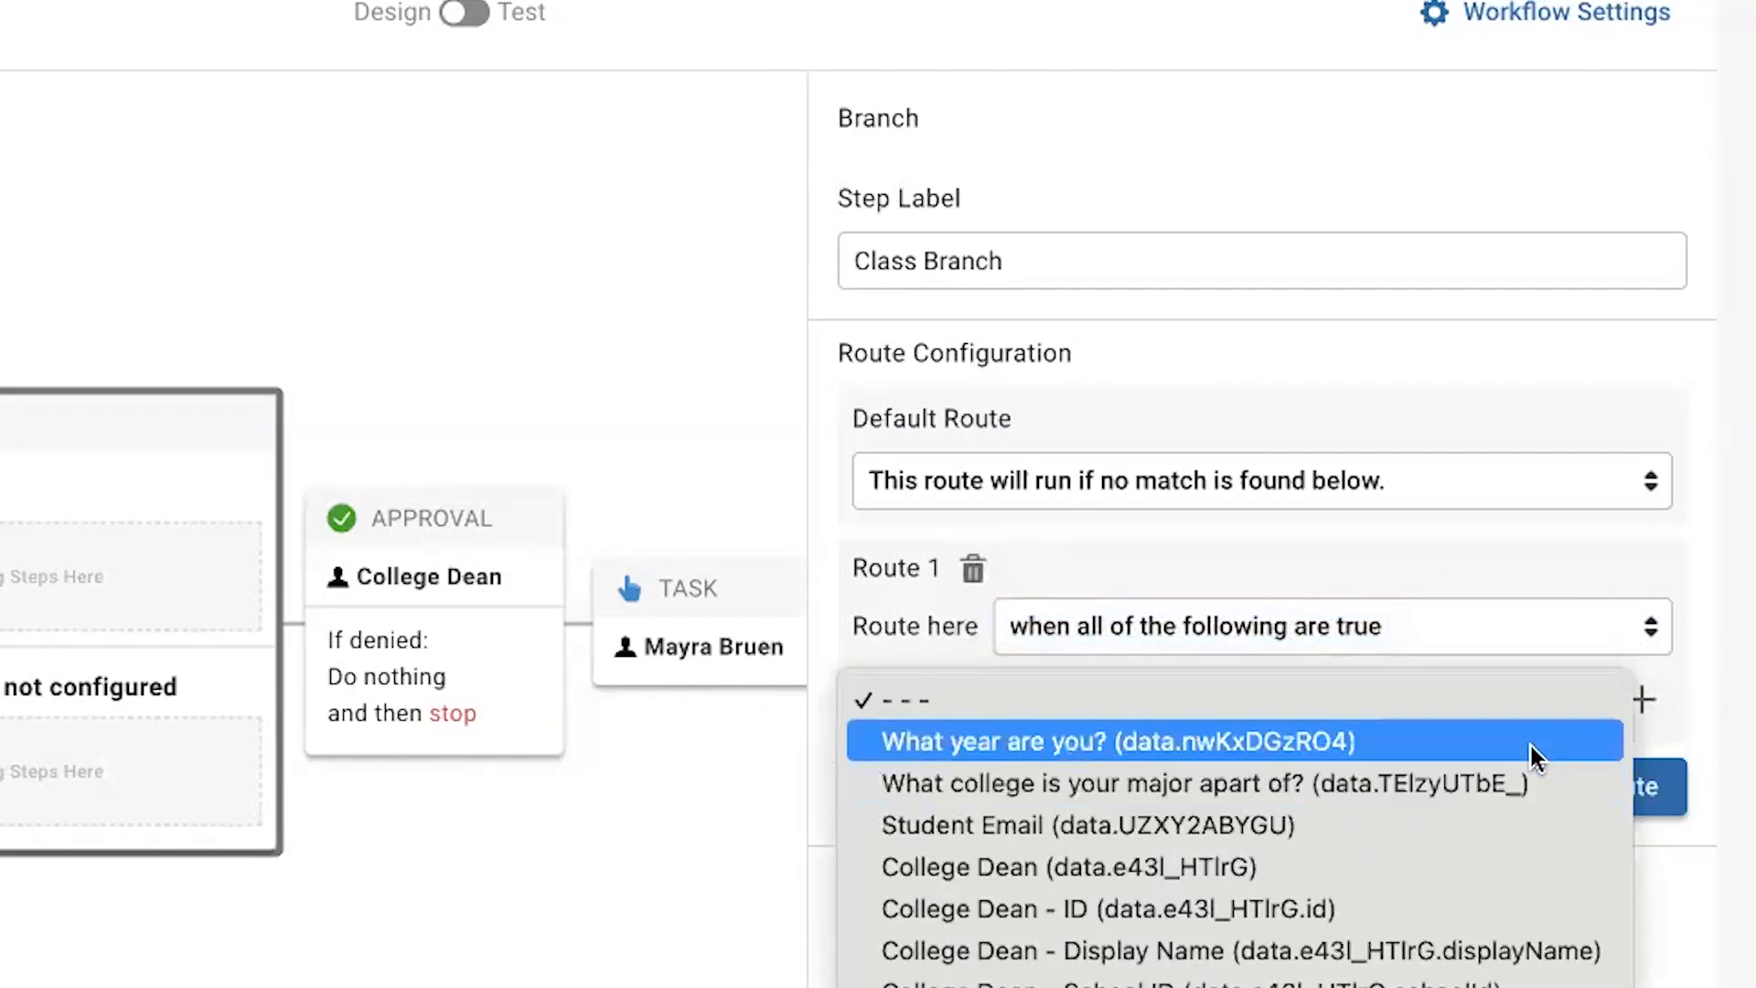
scroll(1534, 793, "down", 5)
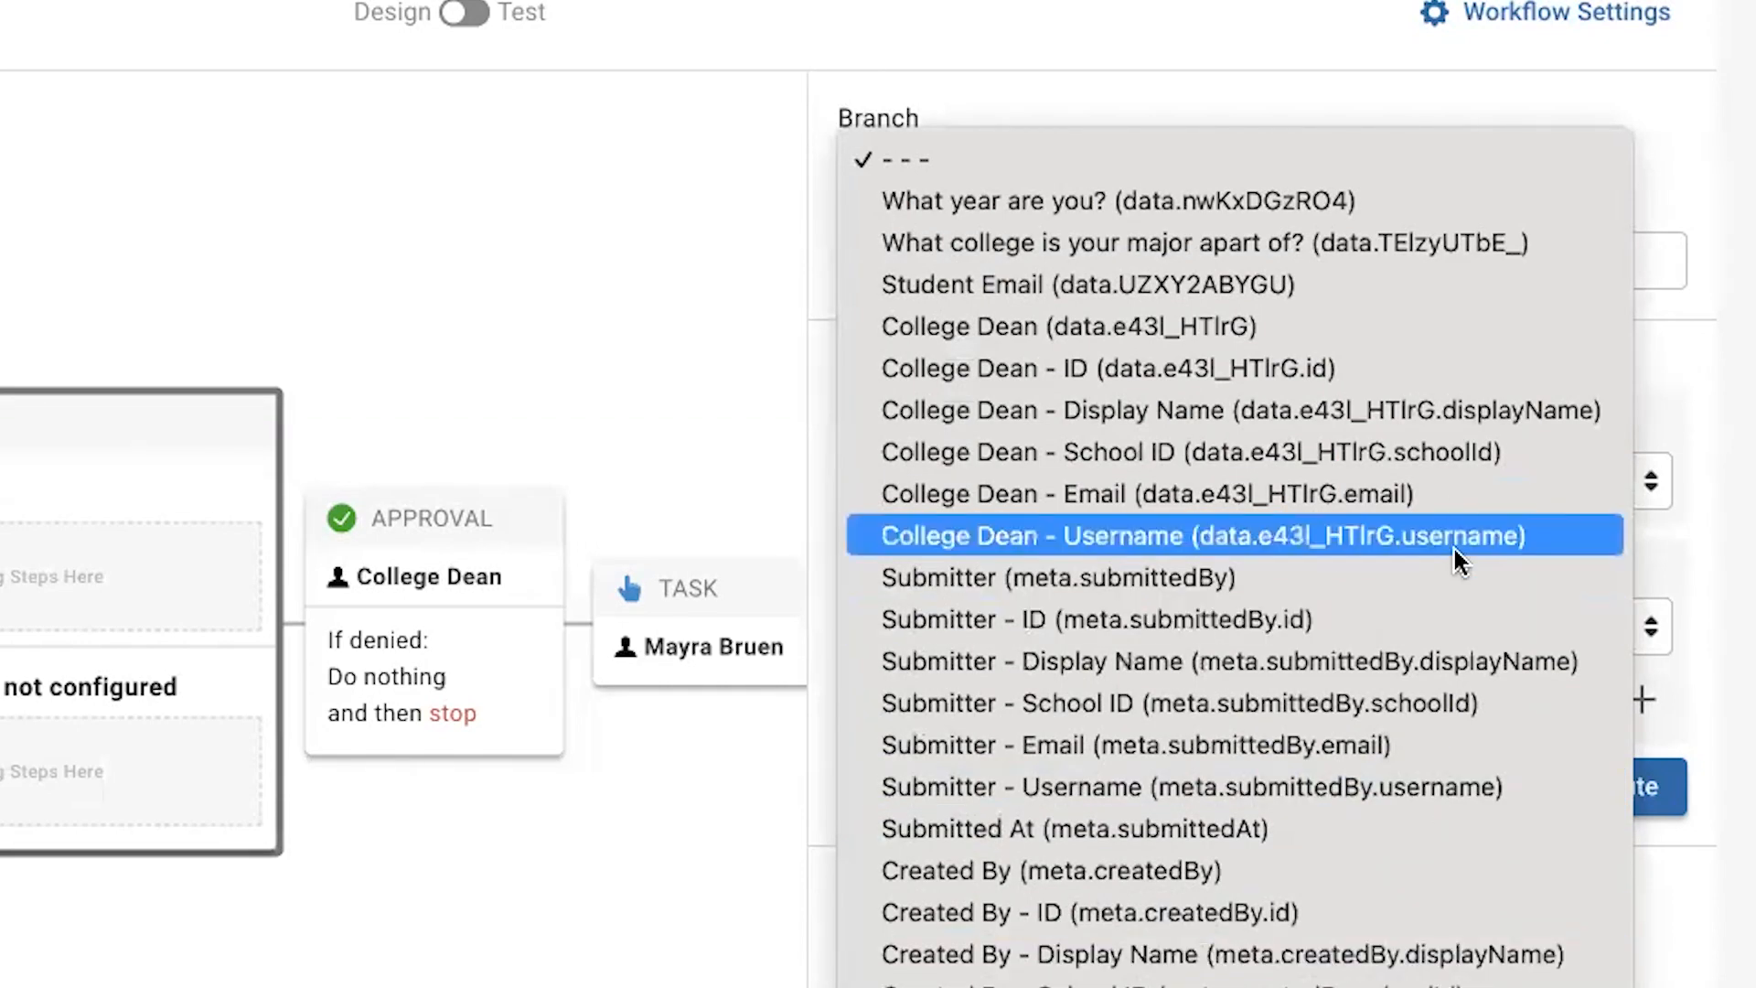
left_click(1458, 203)
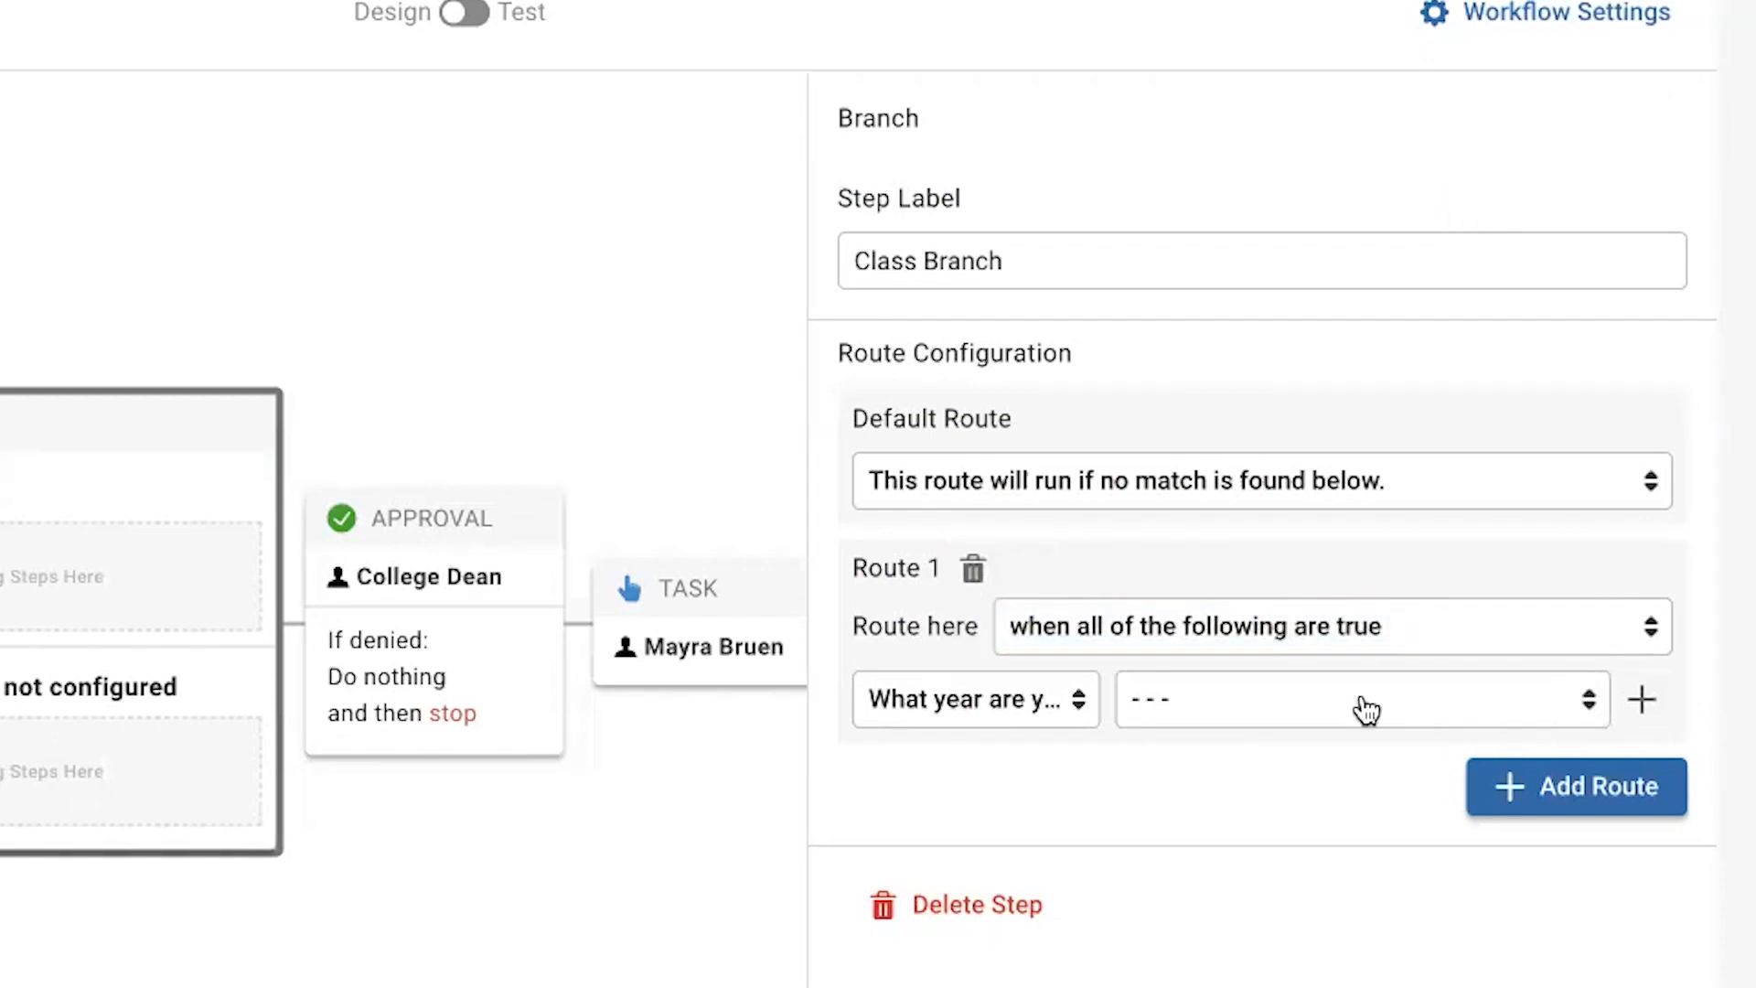
left_click(1367, 709)
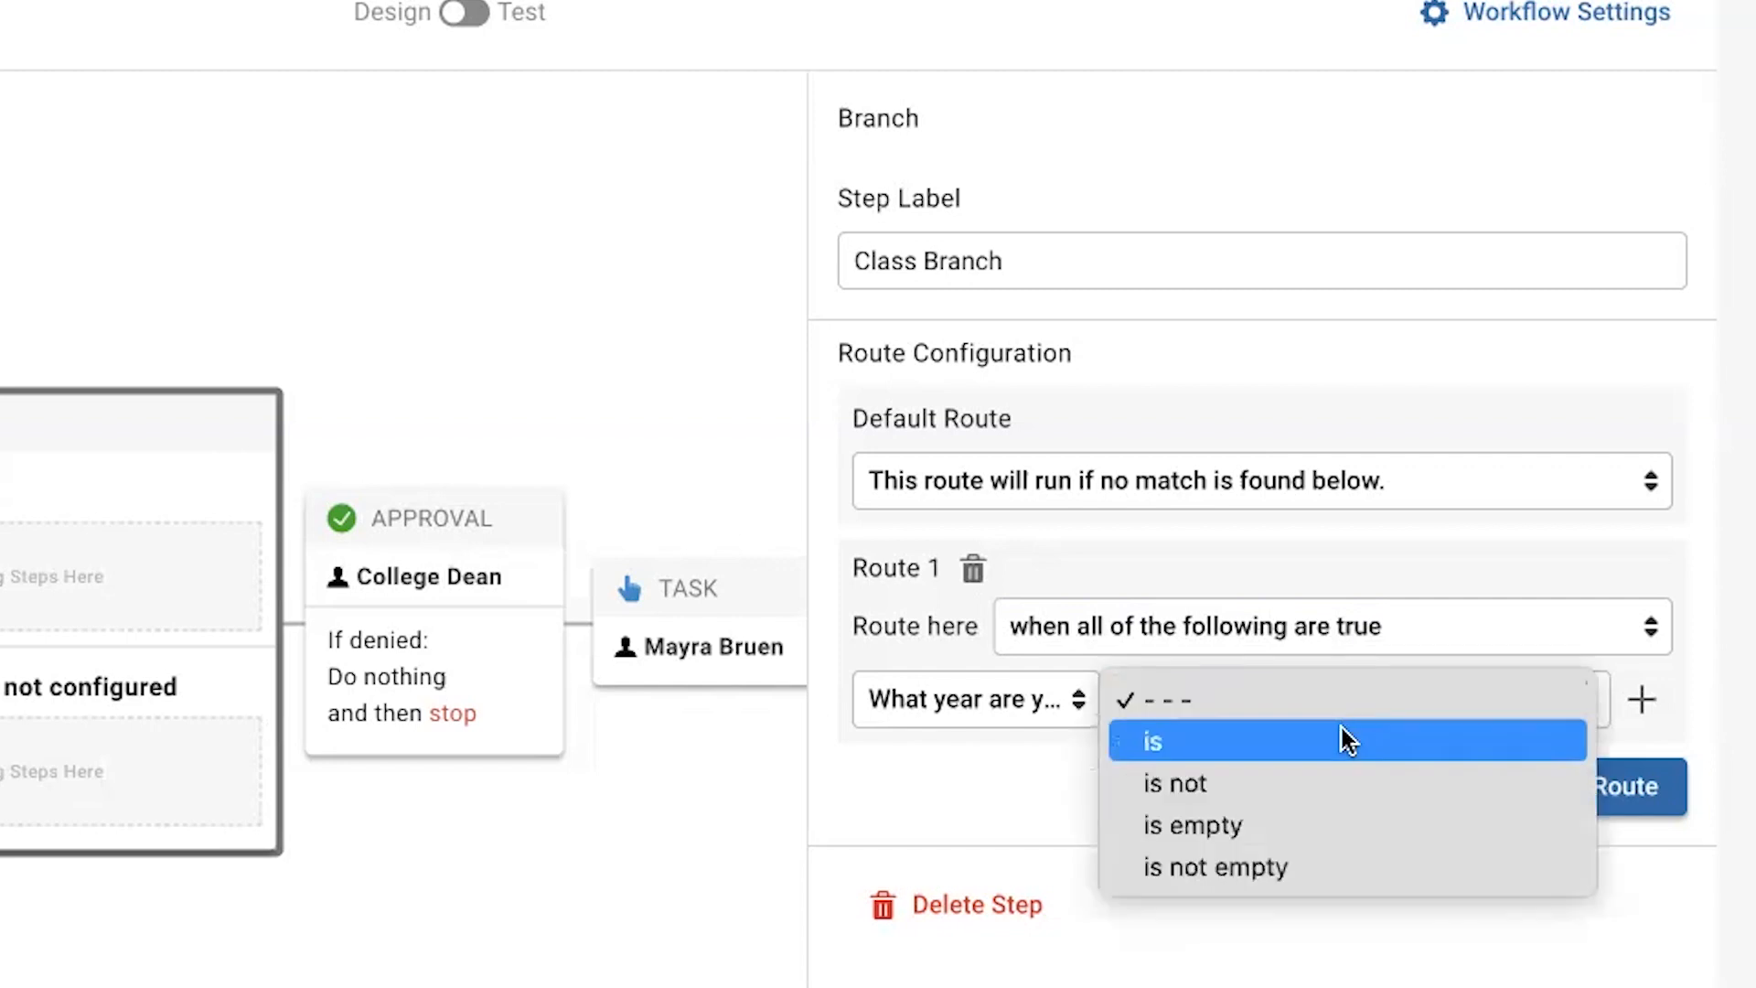
left_click(1342, 734)
left_click(1482, 713)
left_click(1469, 739)
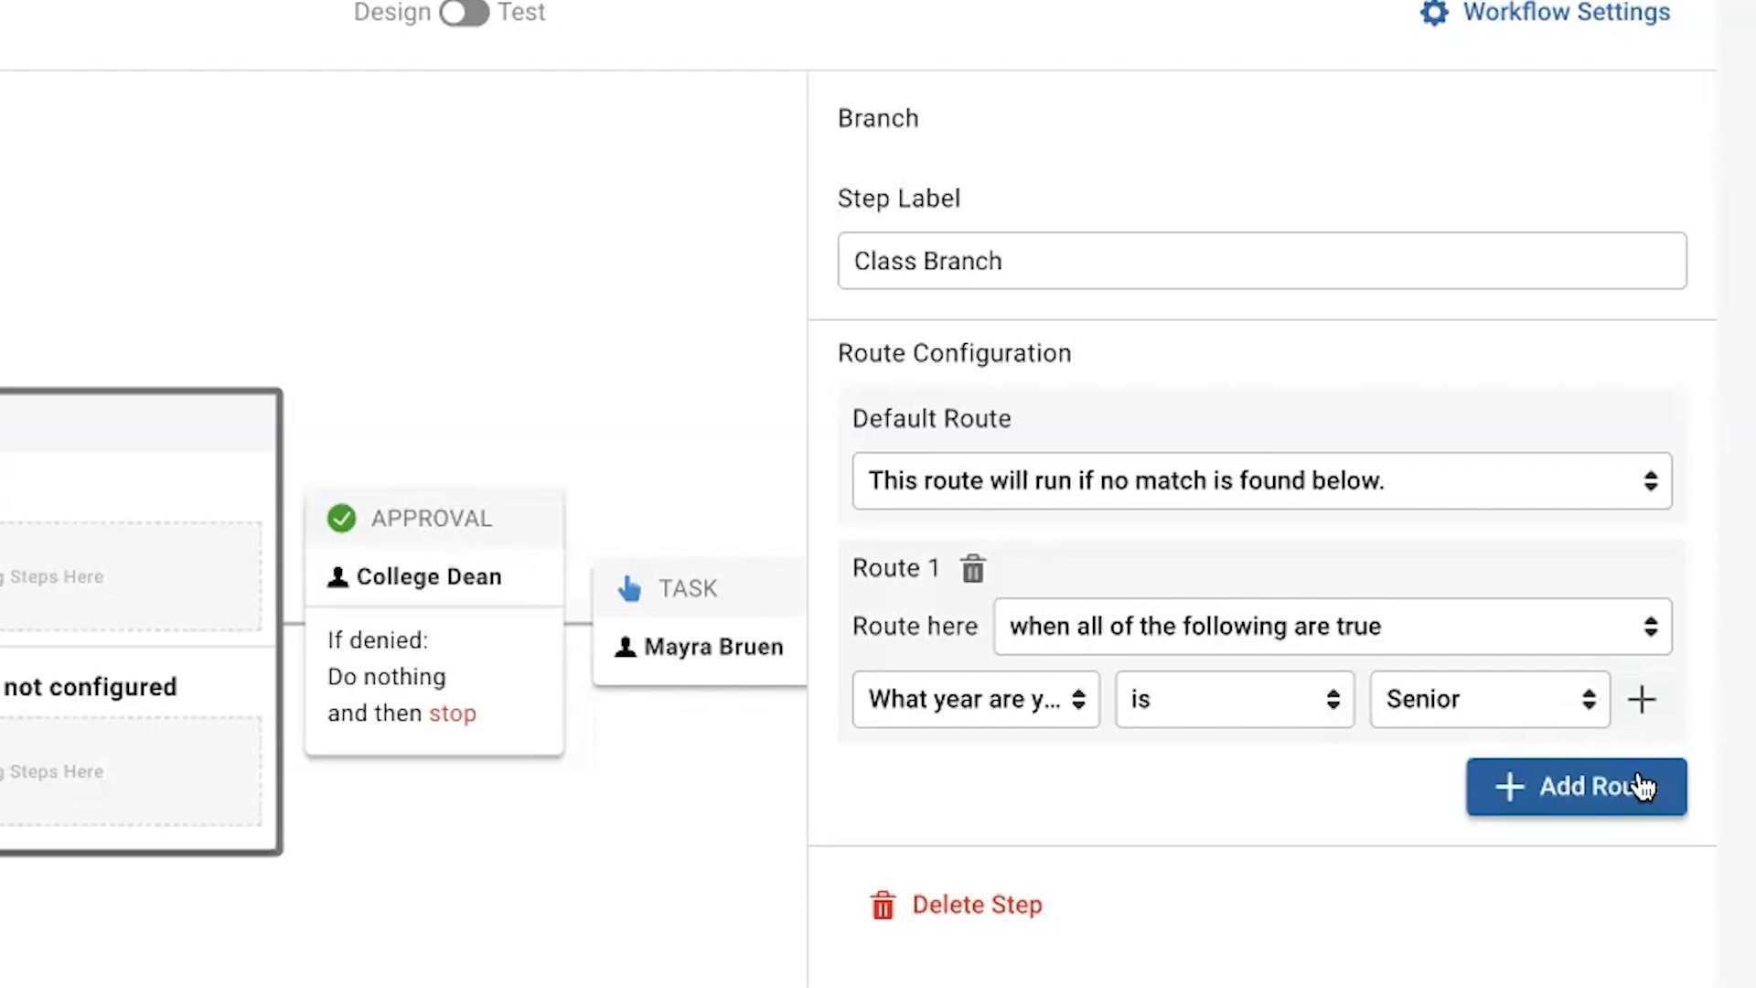
left_click(593, 938)
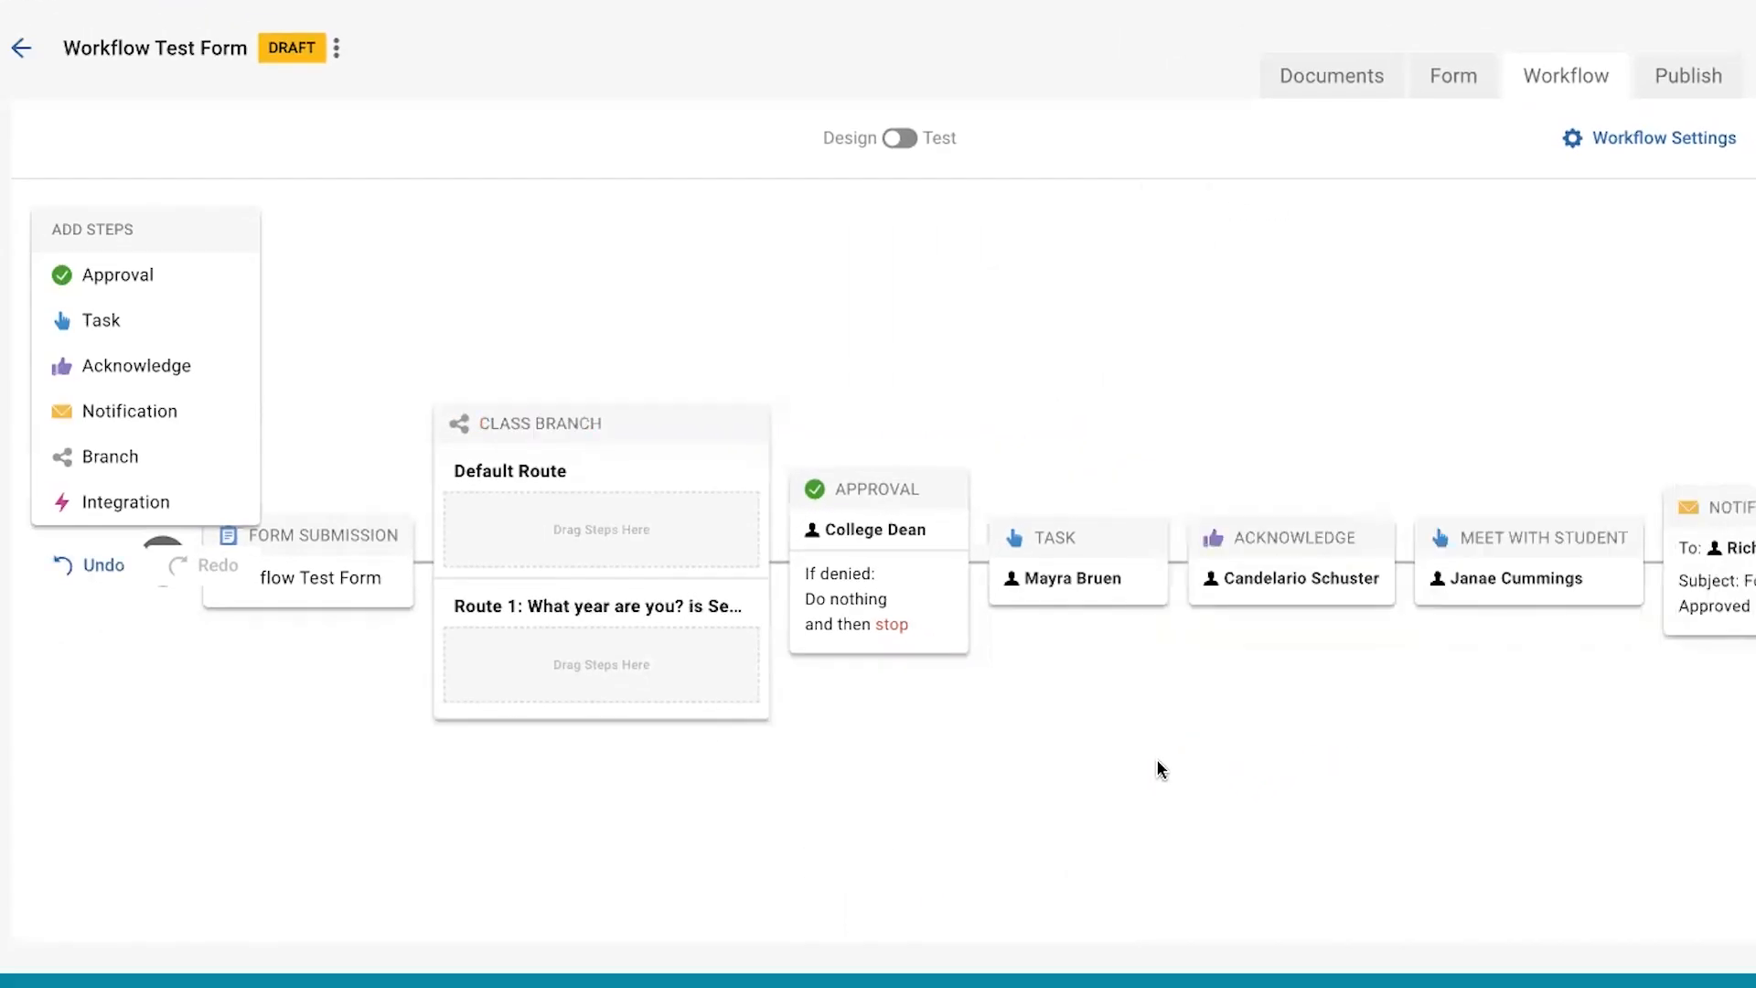
- Move the Task step into Route 1 of the Class Branch and the Meet with Student step into its Default Route
left_click_drag(1125, 549, 758, 663)
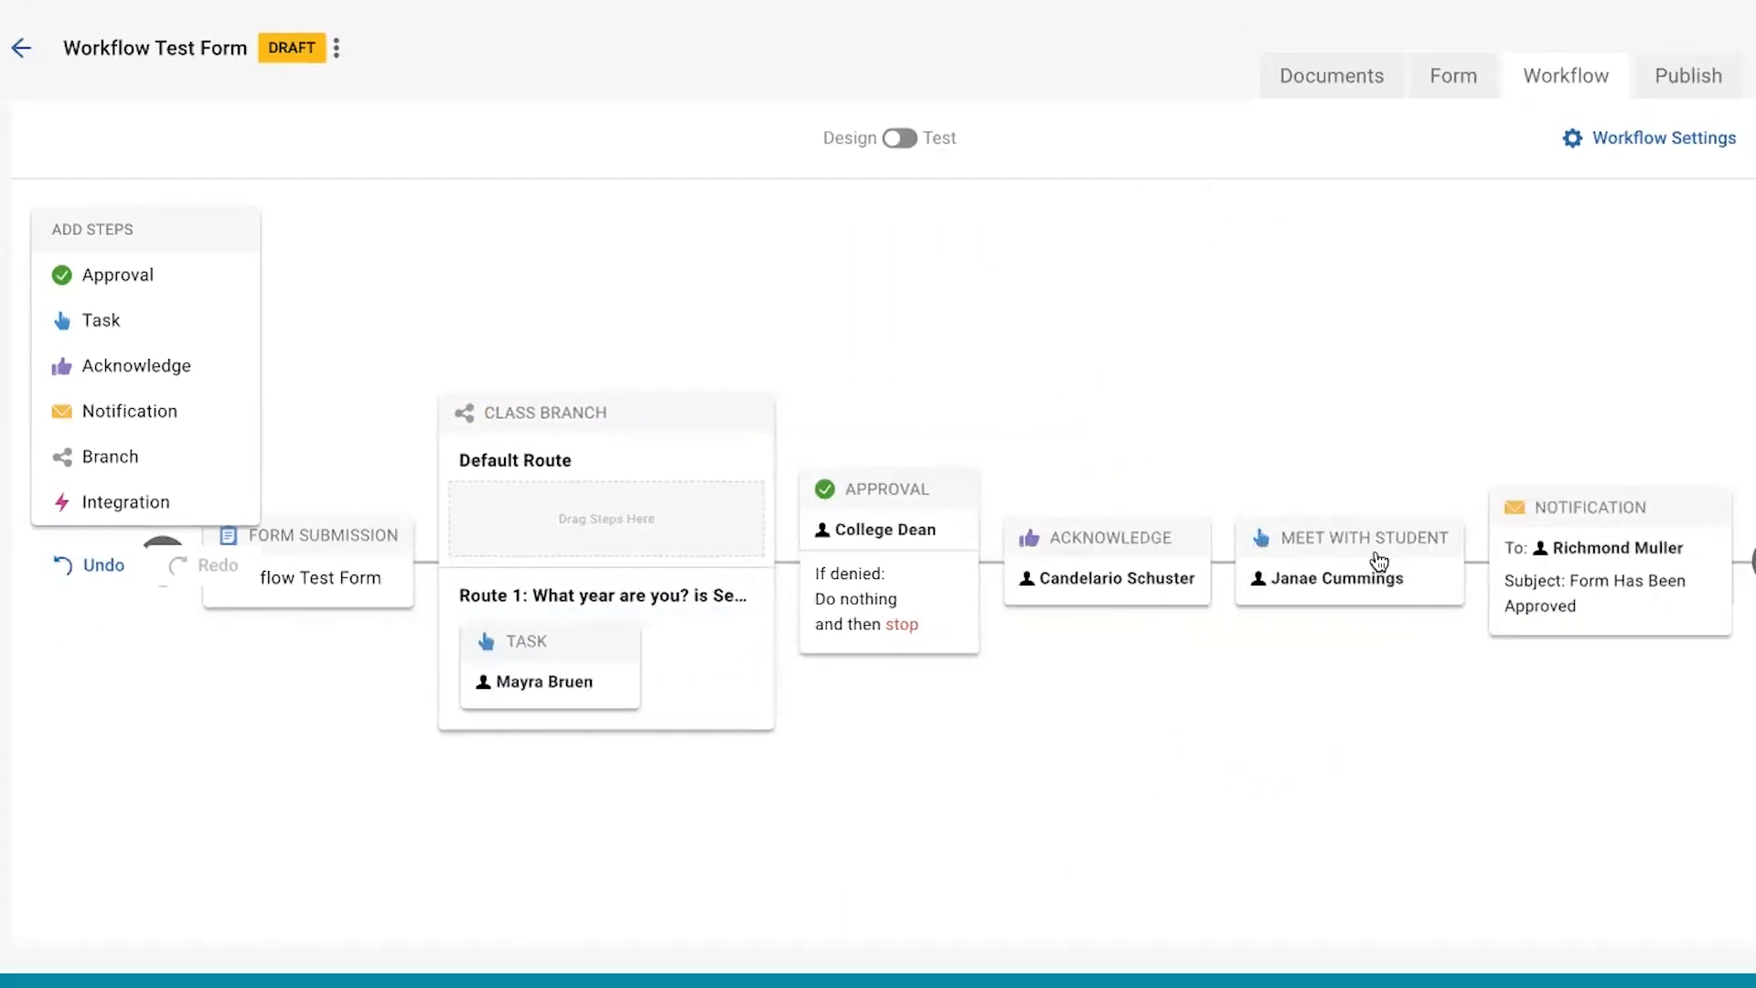
left_click_drag(1354, 548, 708, 510)
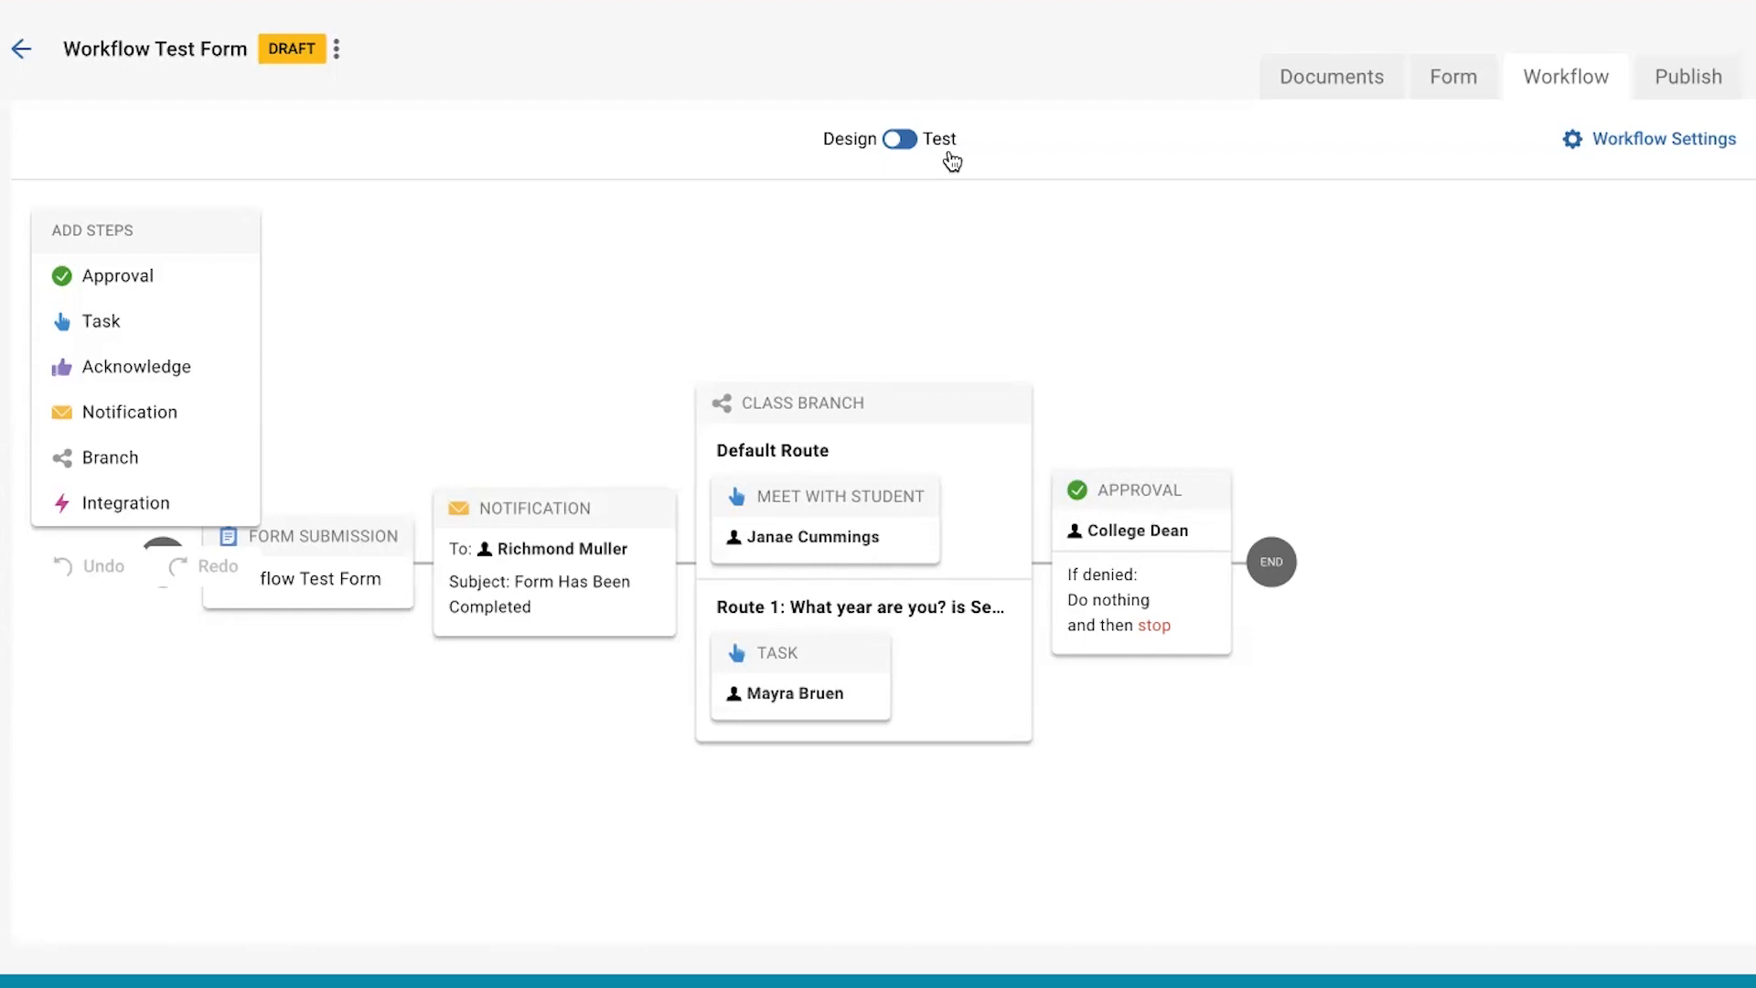
- Run a workflow test as yourself and submit the form with Senior as the year and a person chosen as College Dean
left_click(900, 139)
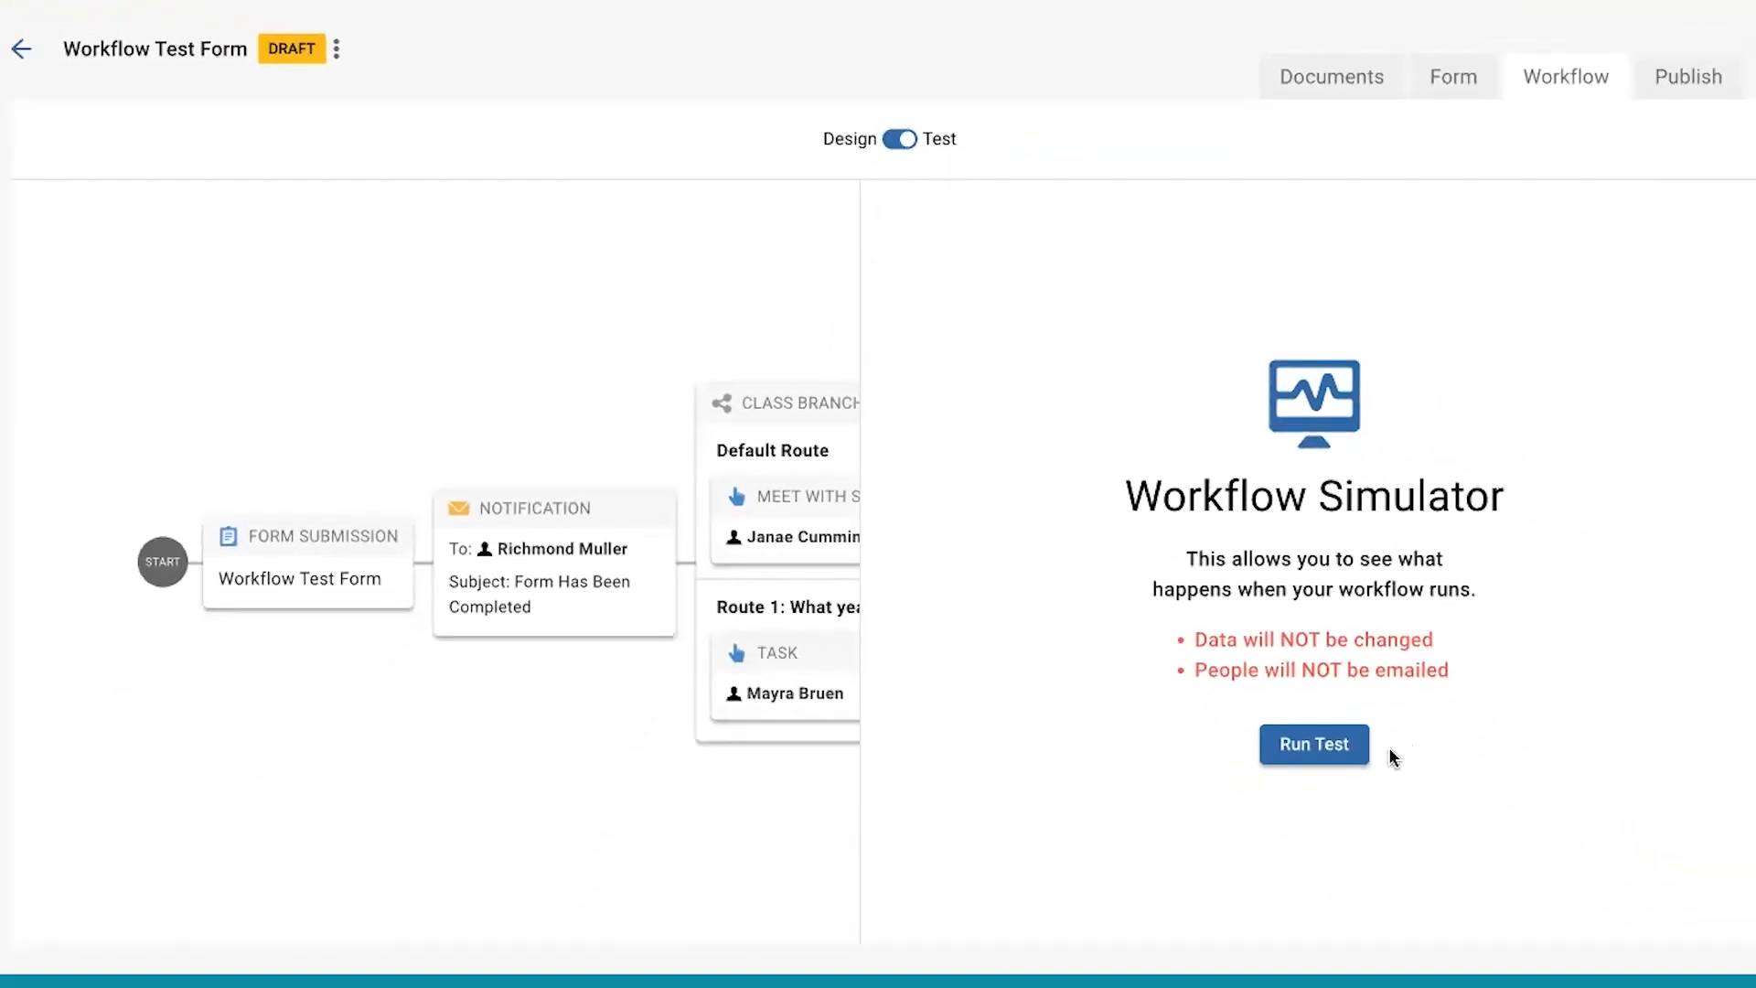
left_click(1346, 764)
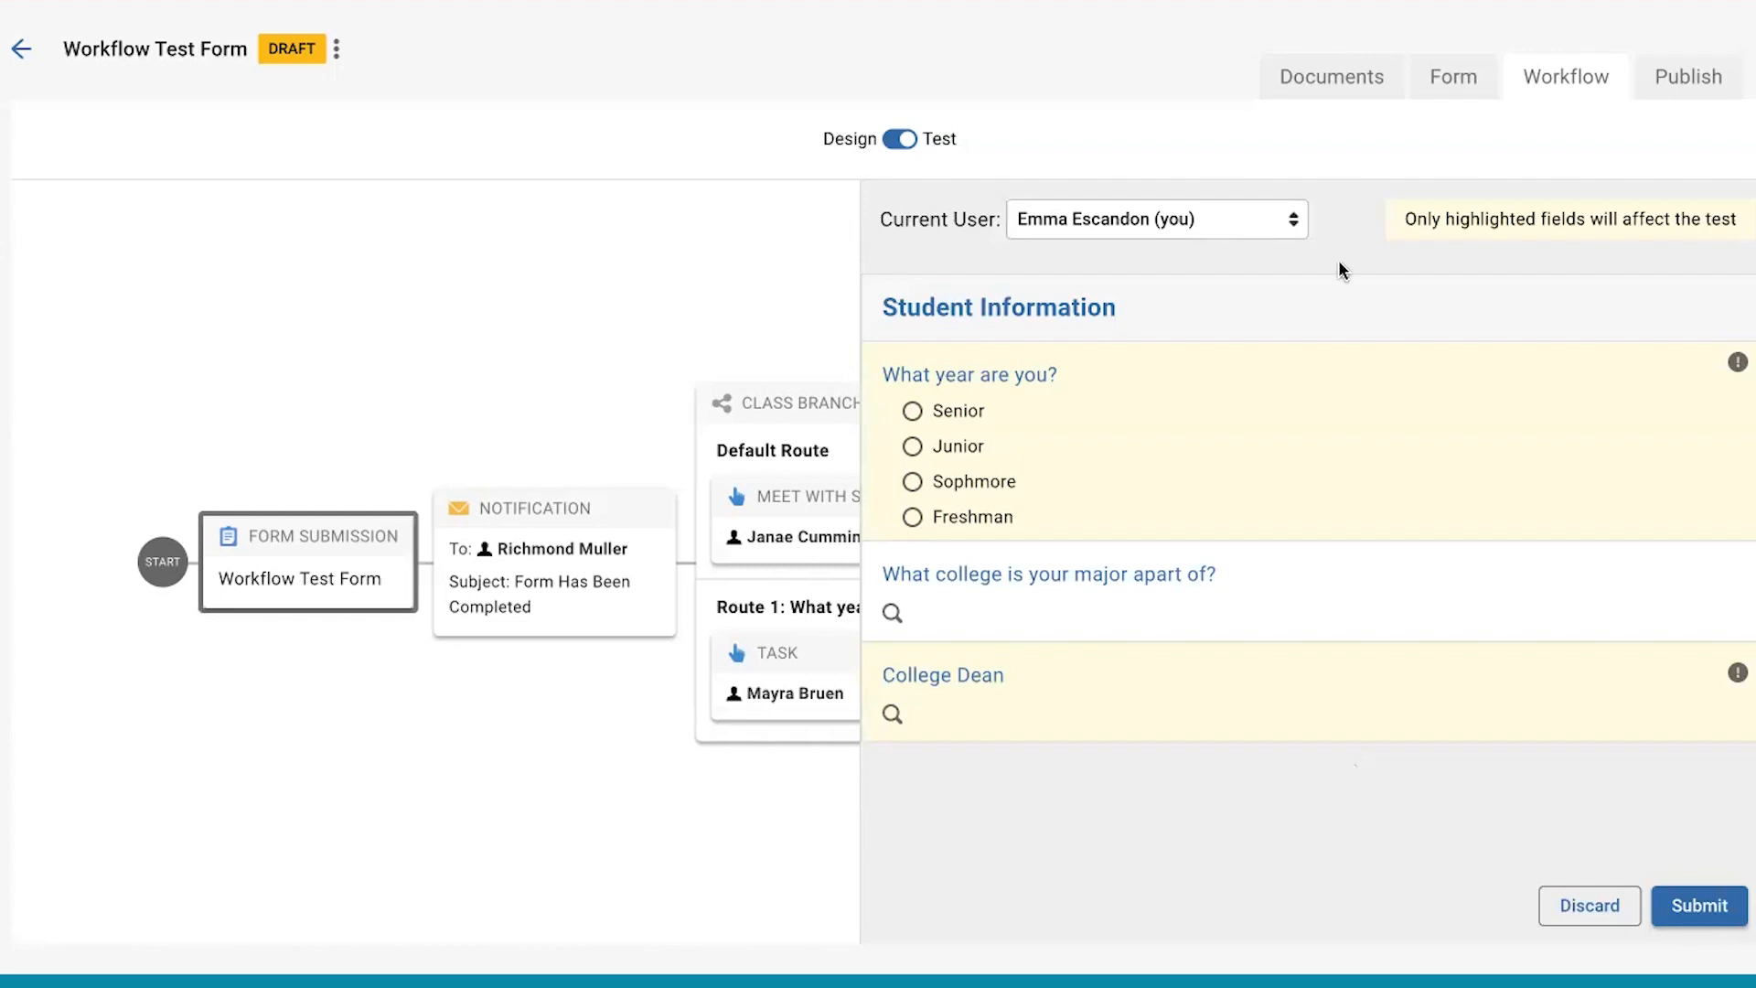
left_click(1296, 222)
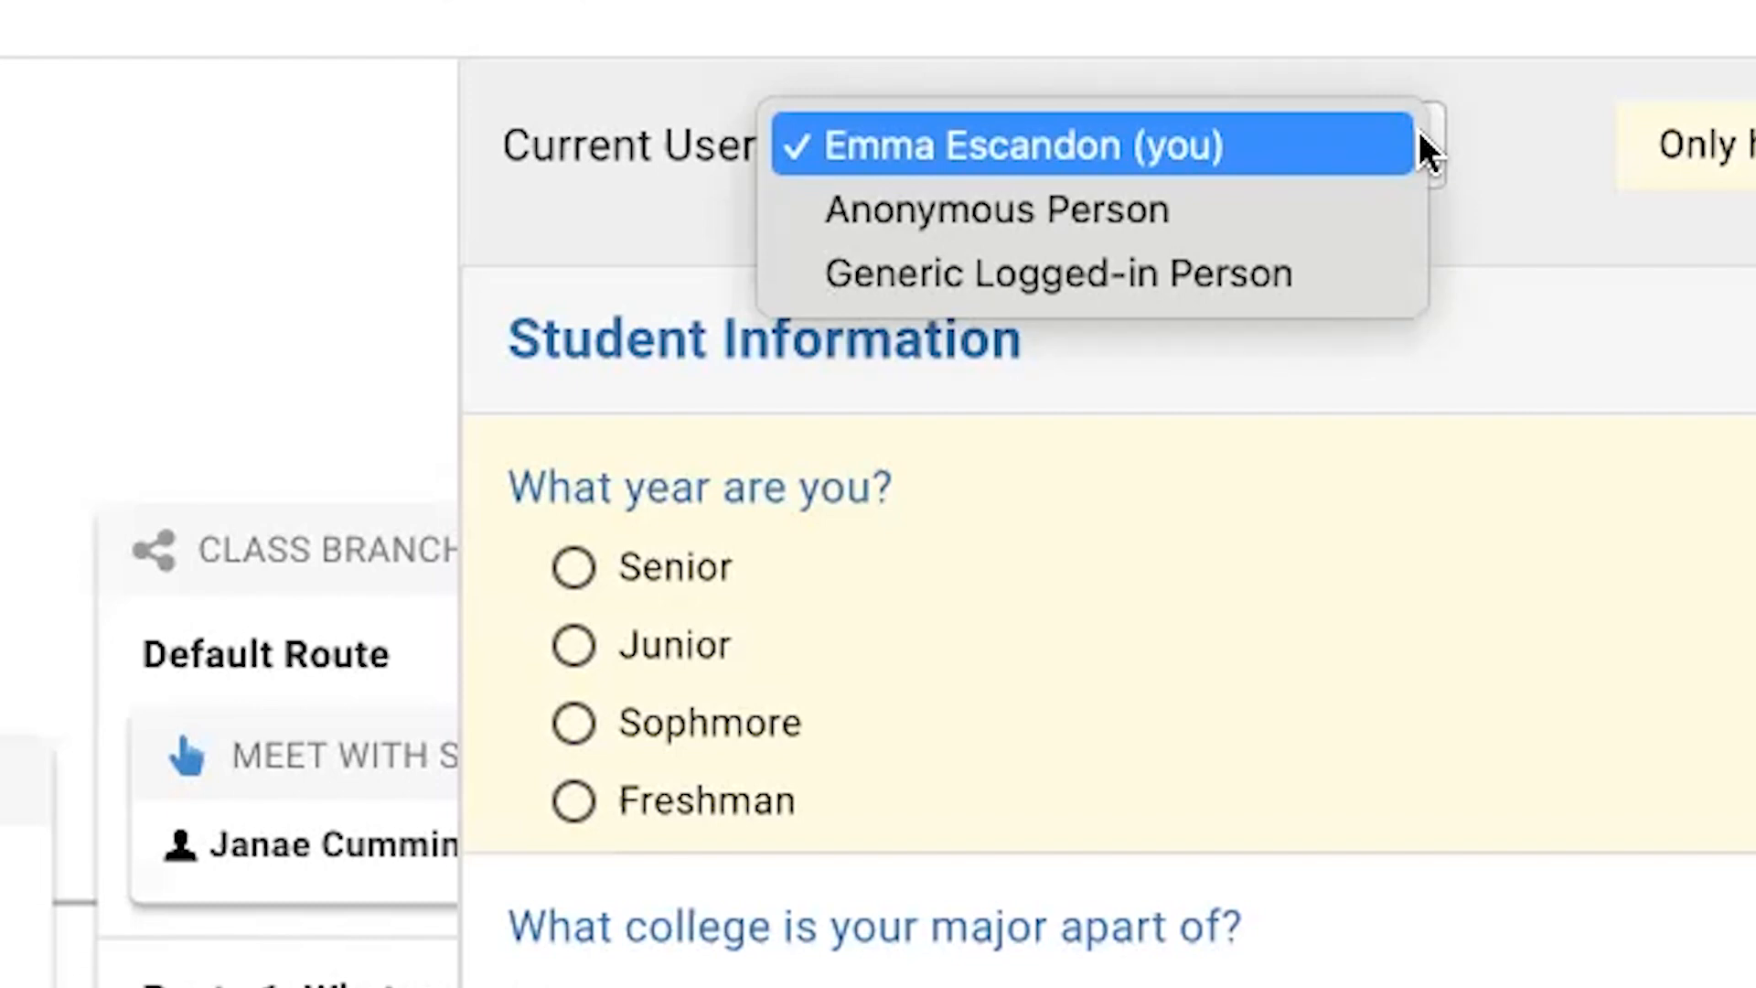
left_click(1419, 130)
left_click(642, 571)
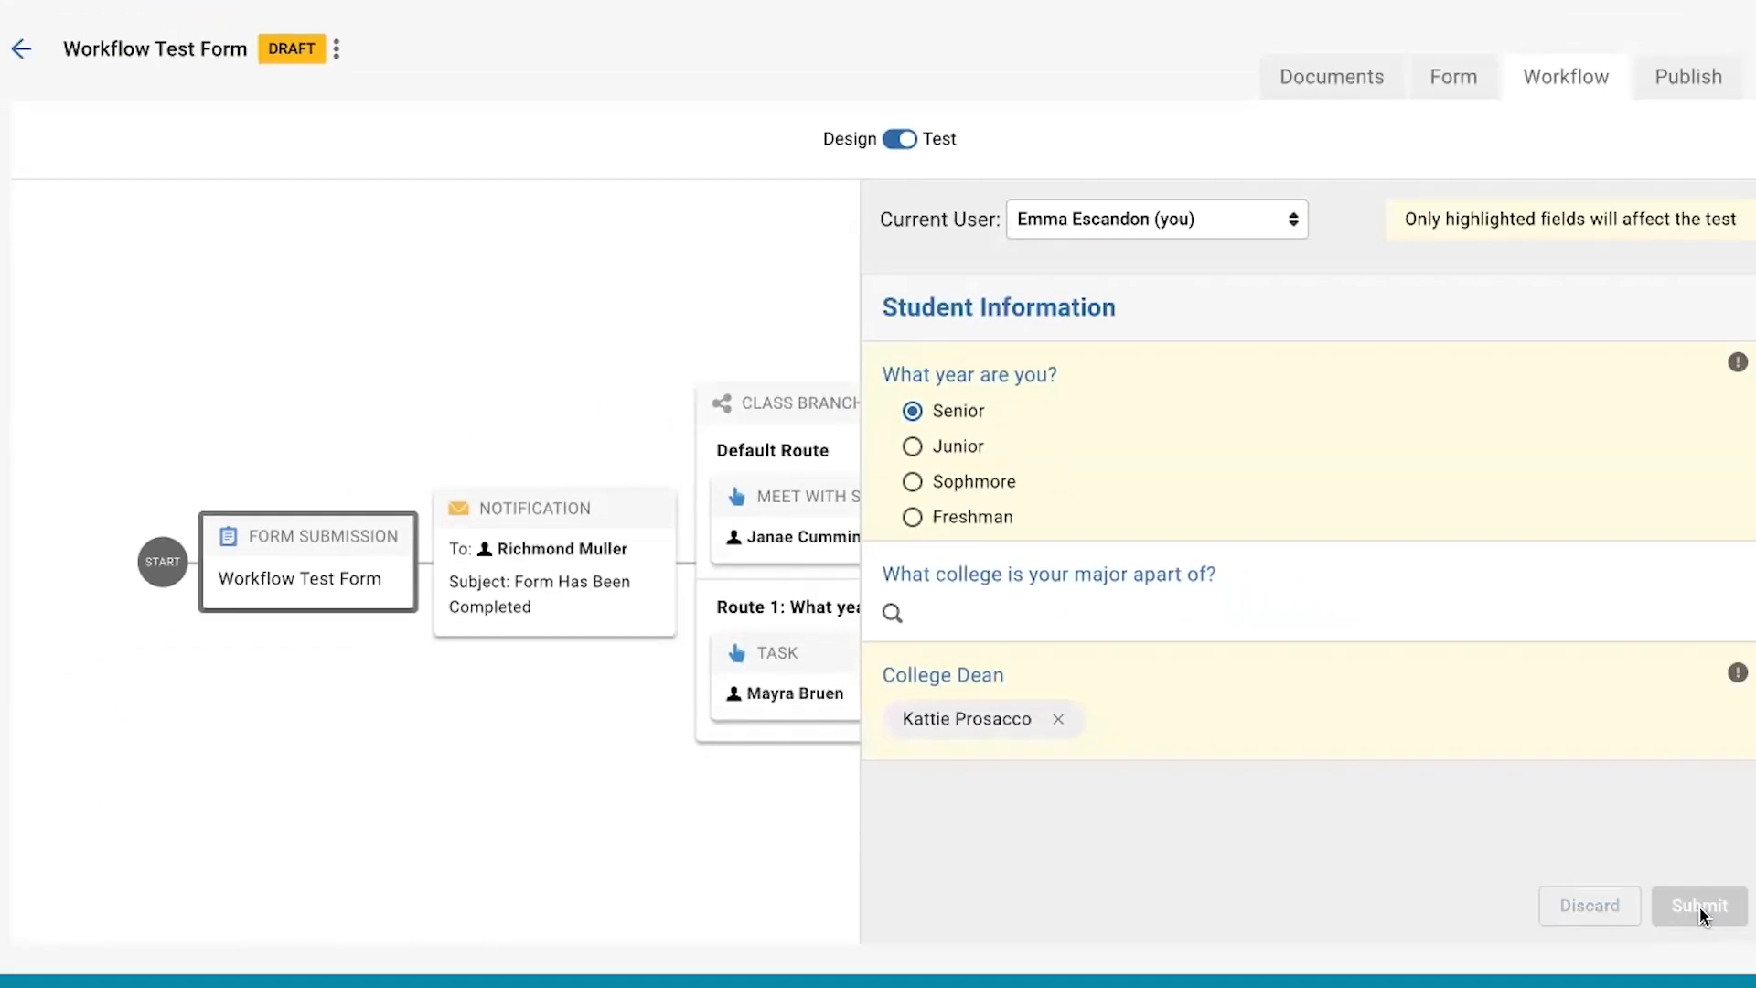
left_click(1701, 908)
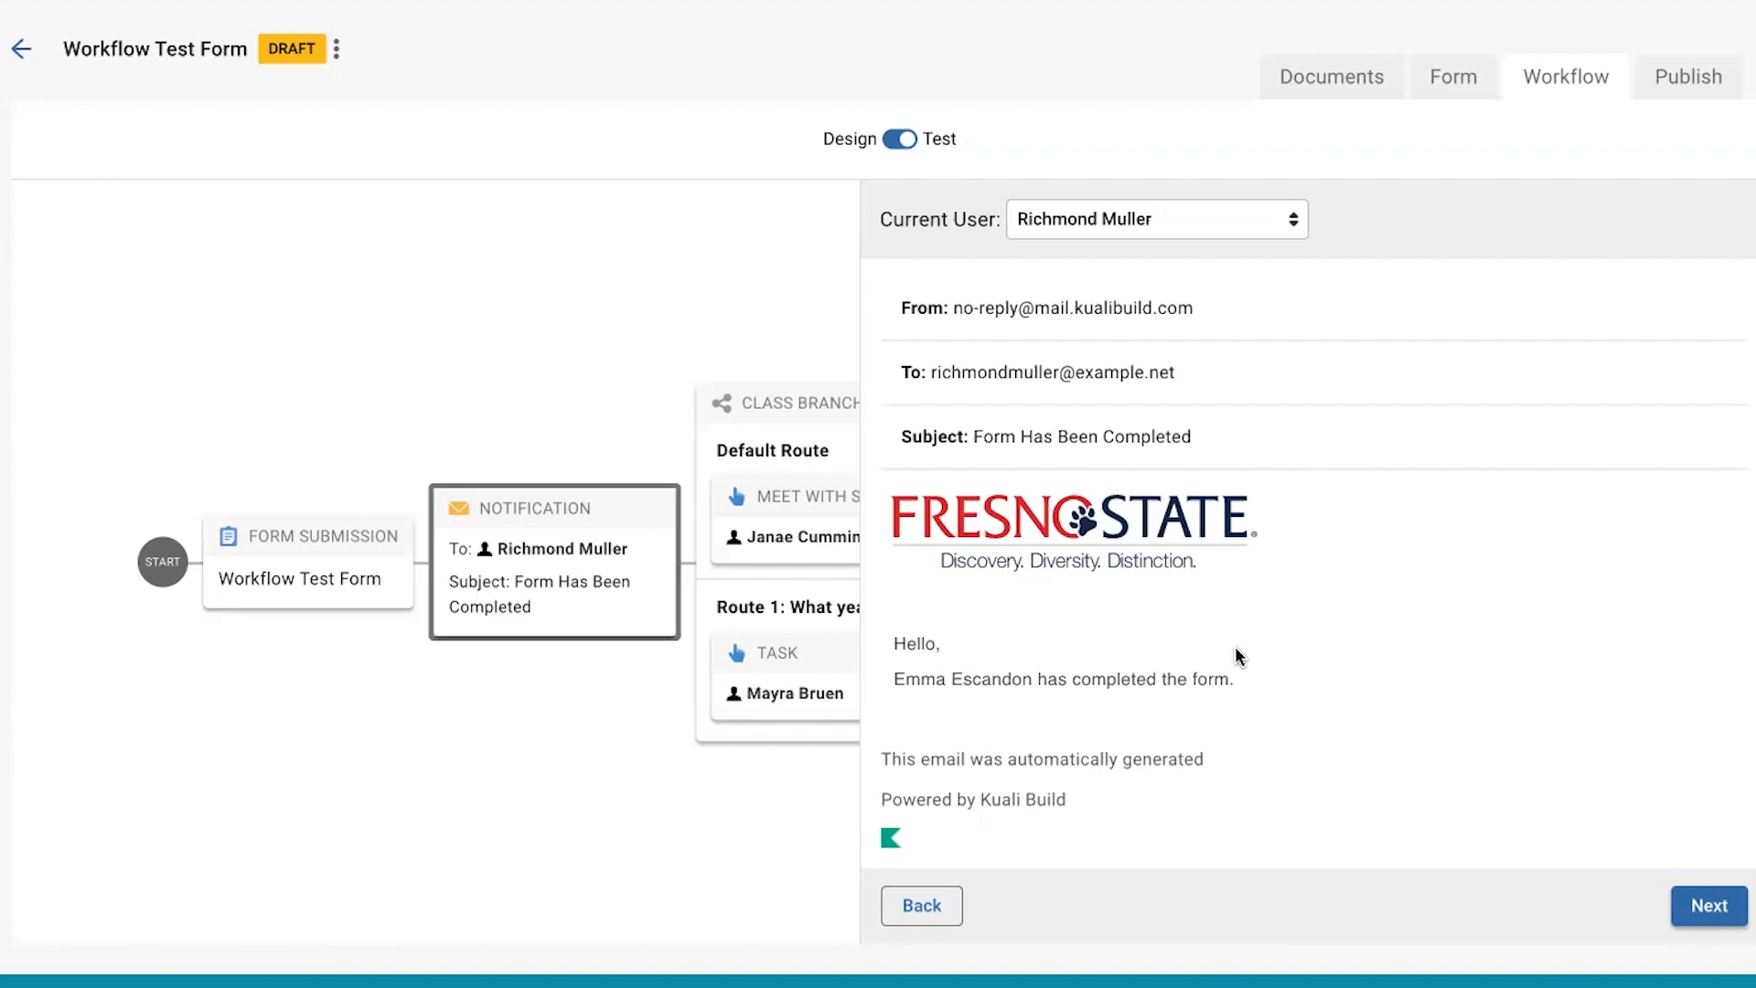
- Advance the simulation through the notification and parallel routes, and mark the Route 1 task complete
left_click(1723, 918)
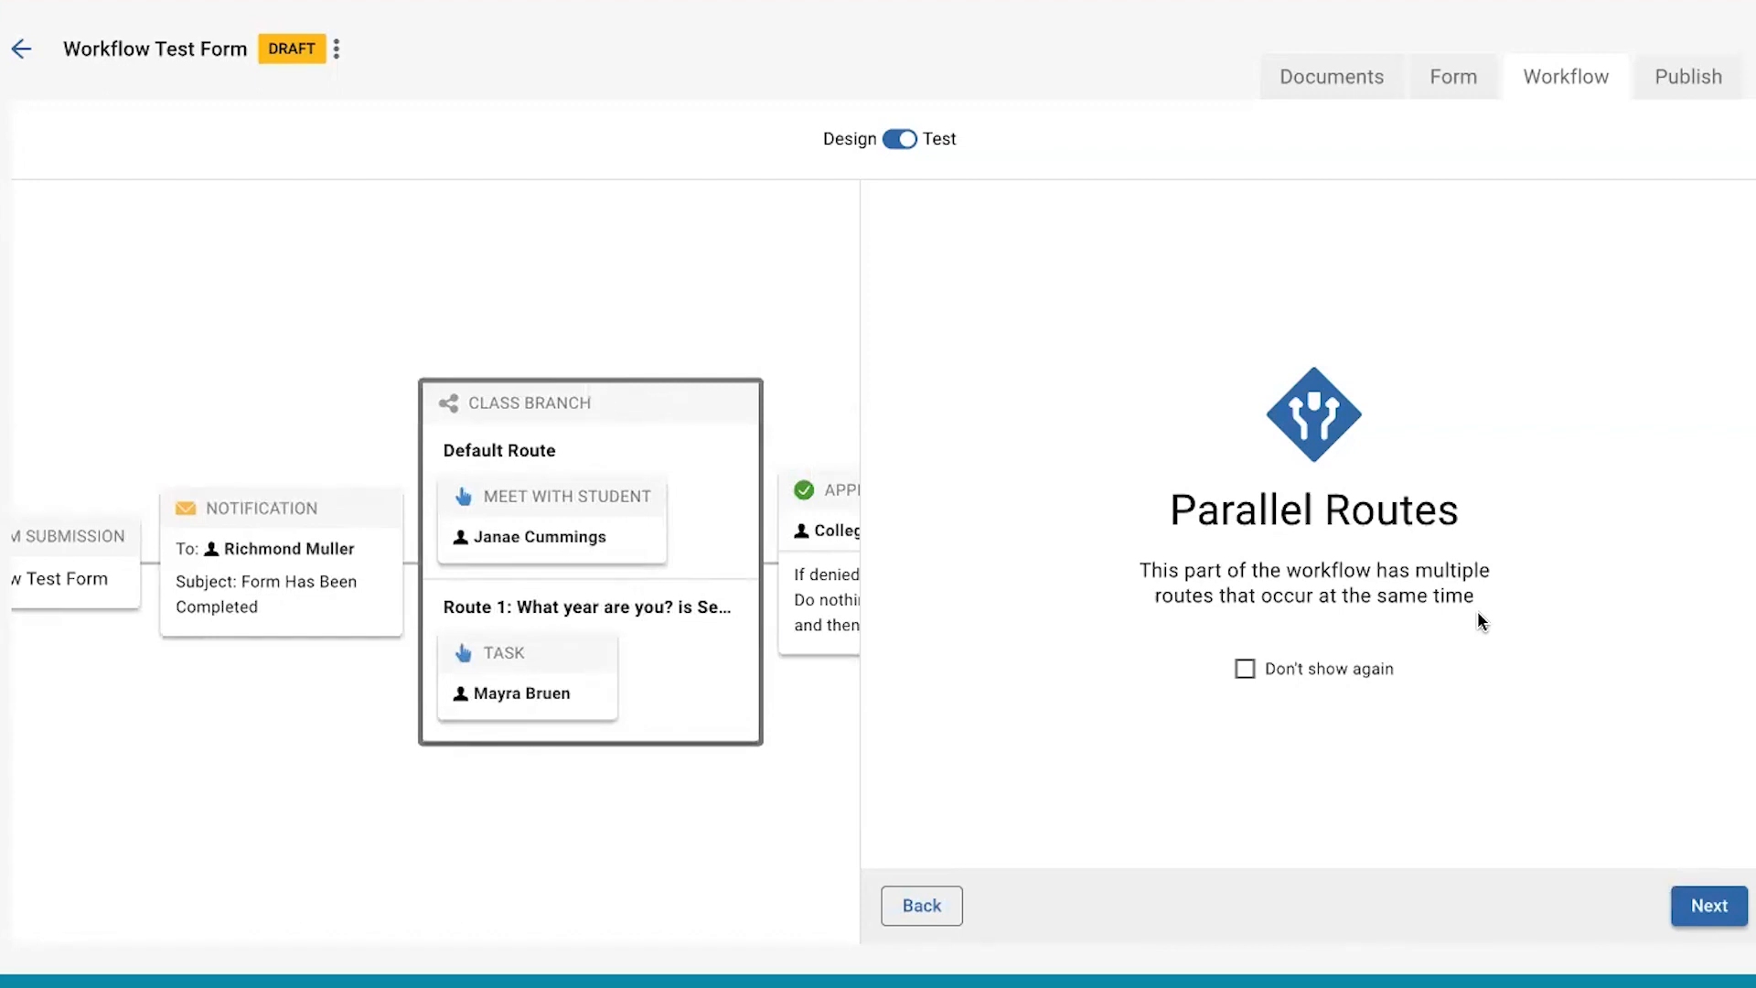
left_click(1731, 931)
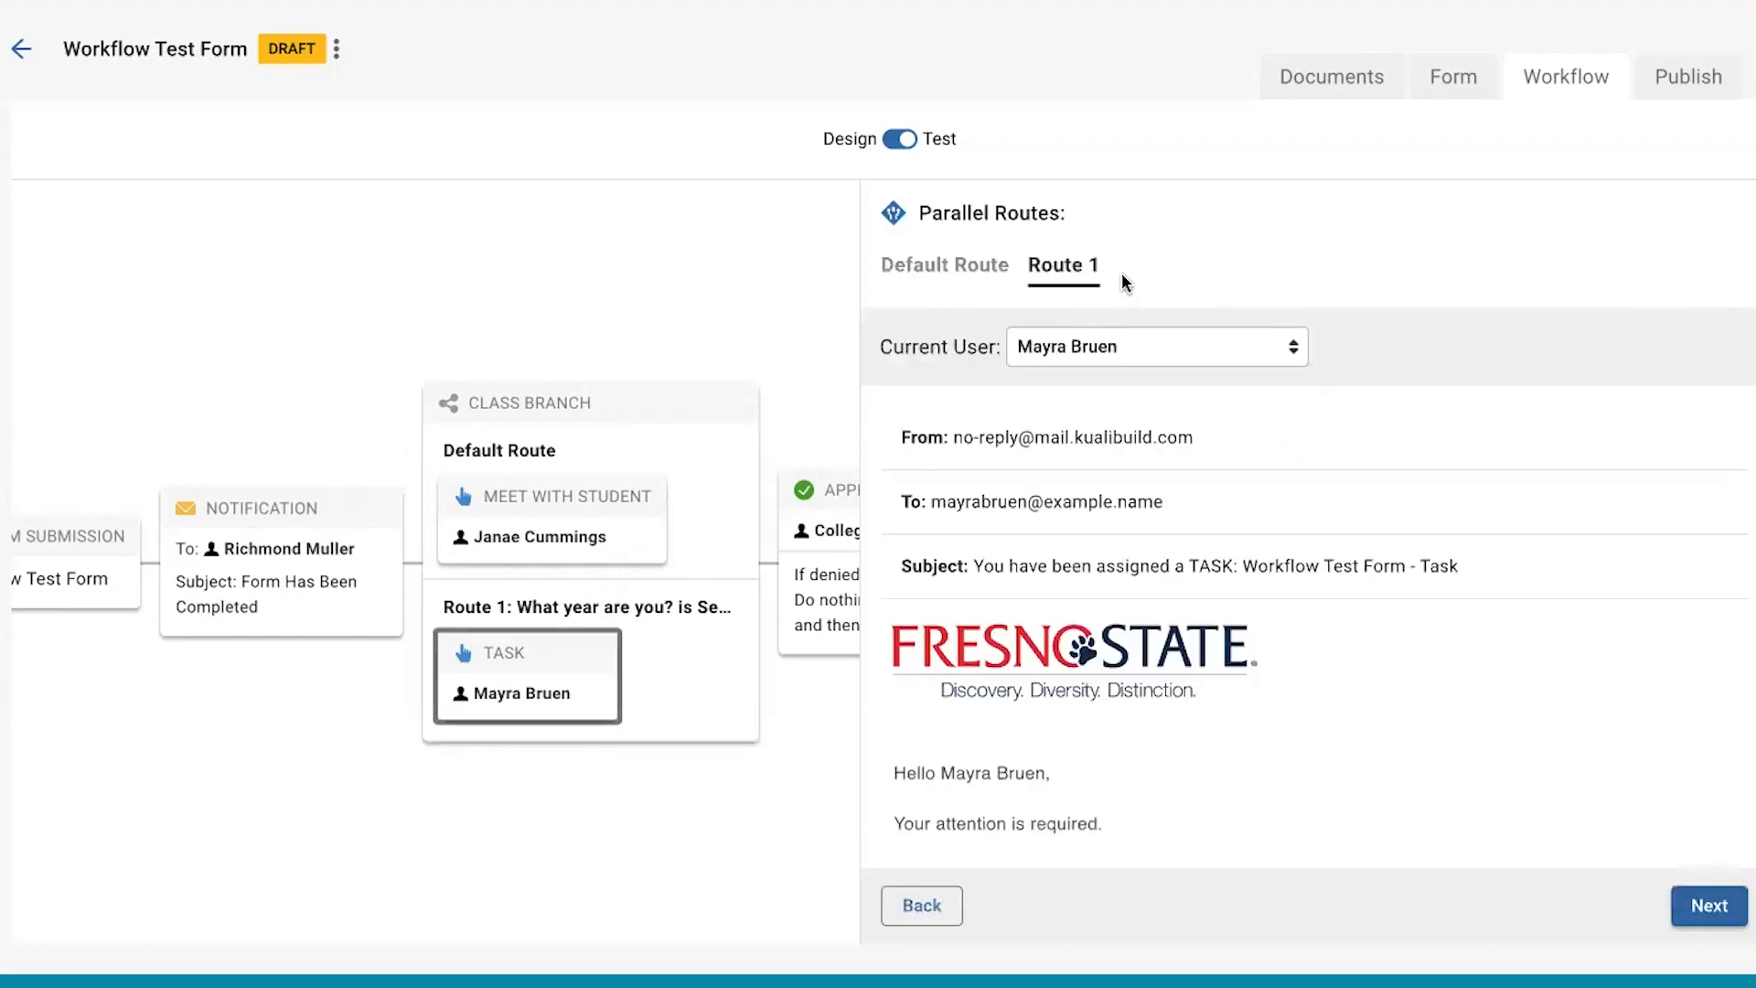
scroll(1262, 653, "down", 2)
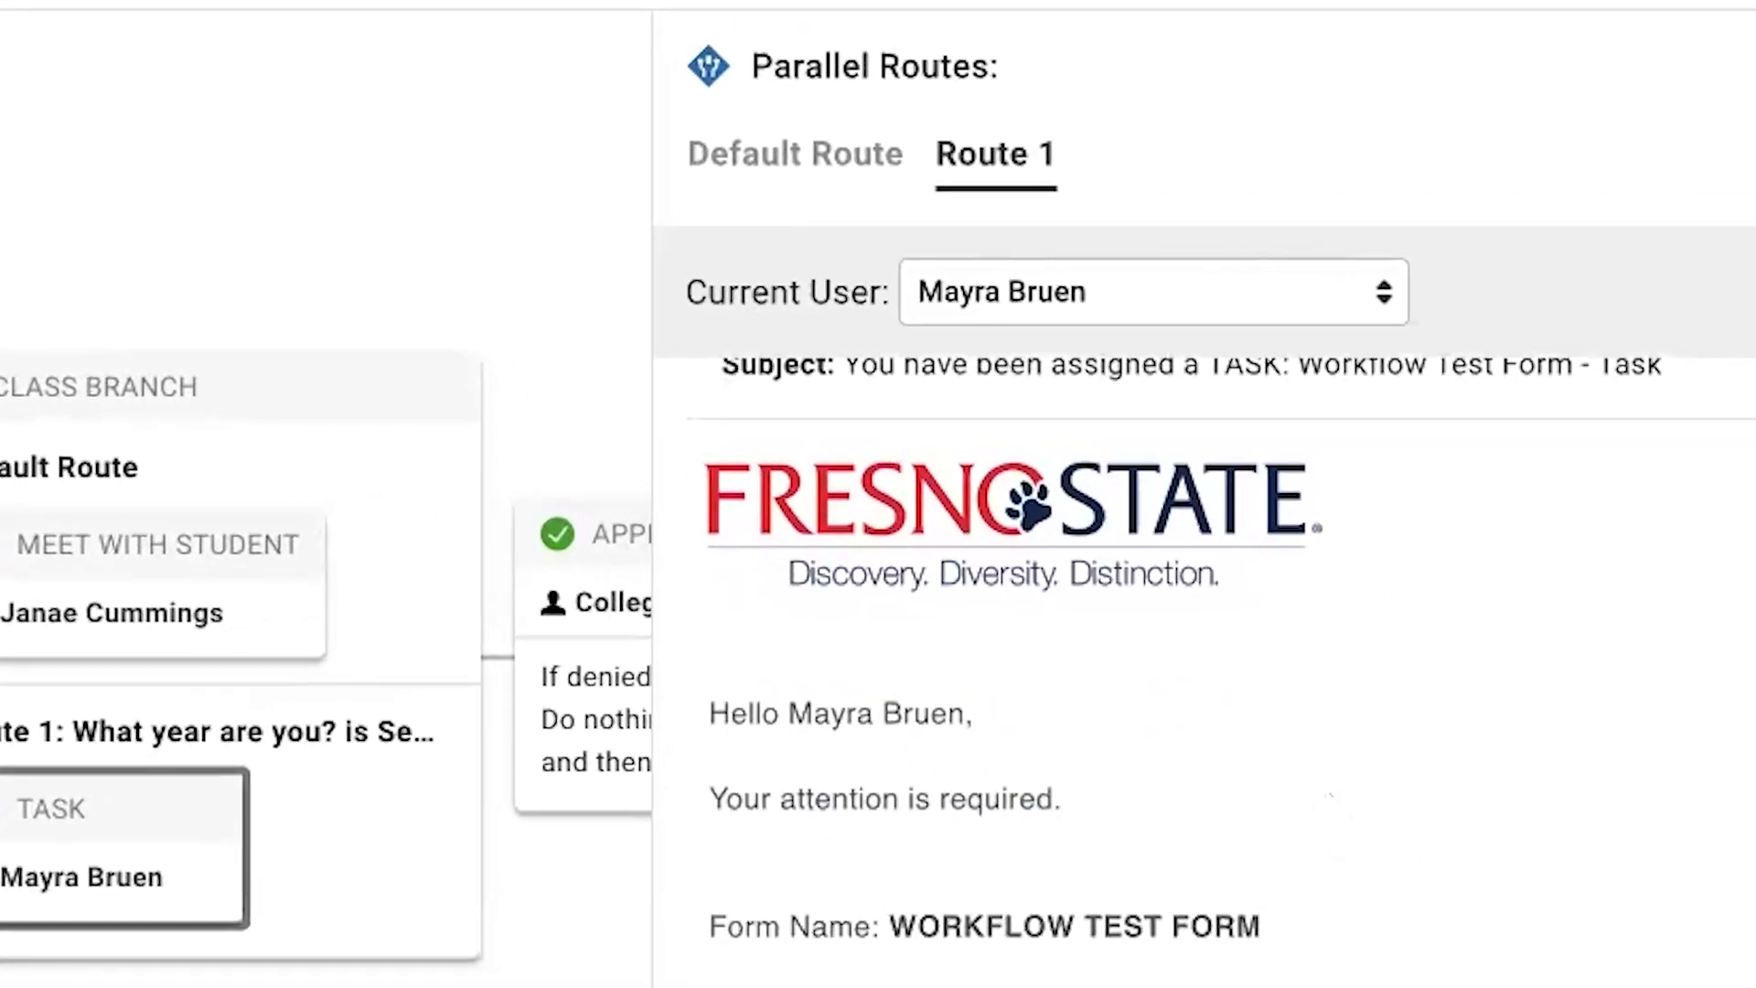
left_click(1712, 905)
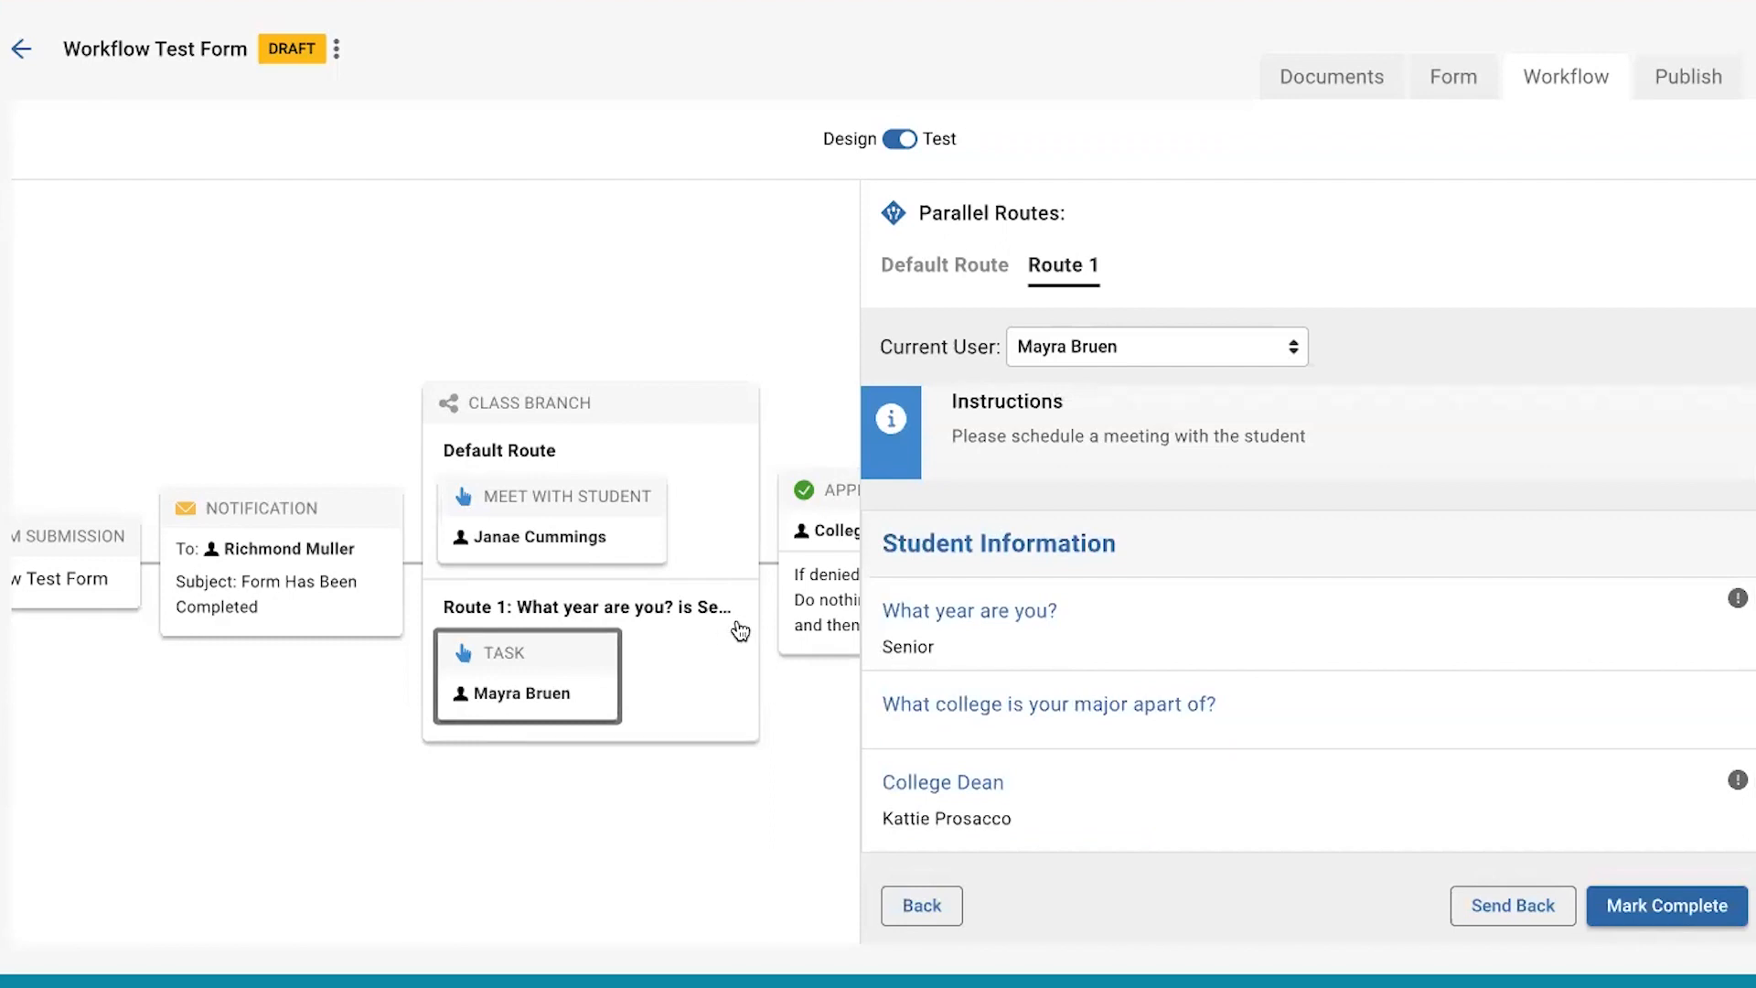
left_click(1694, 903)
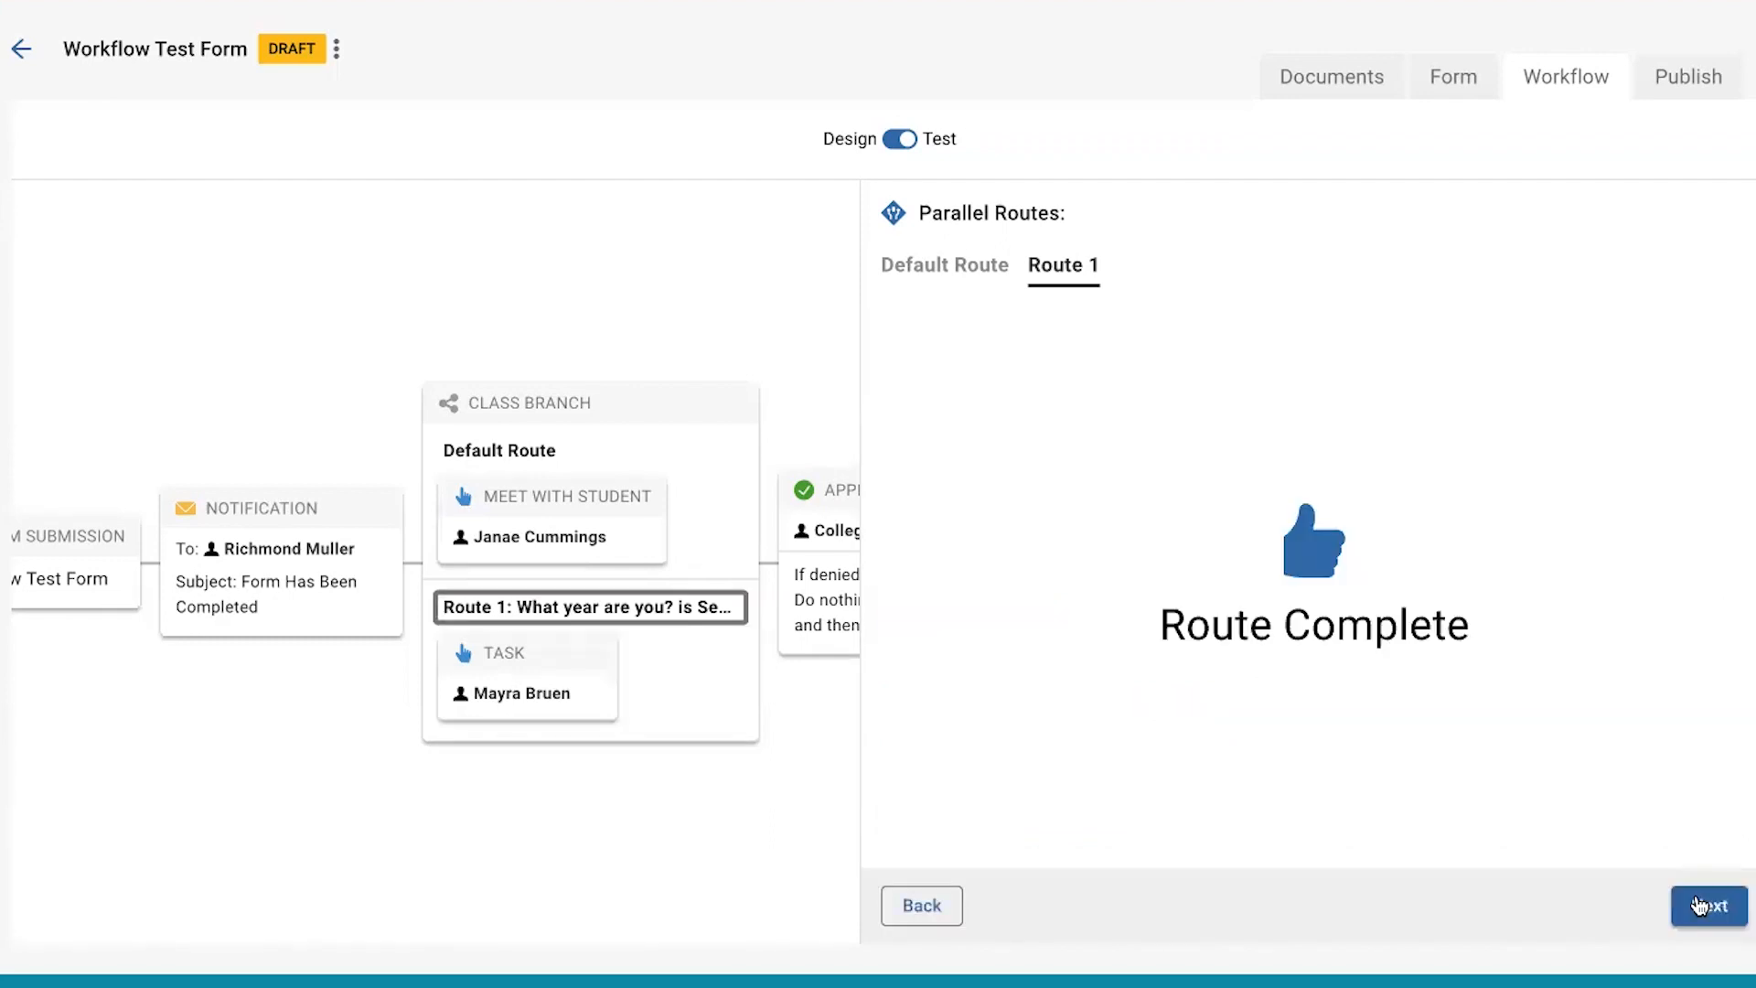
- Continue from Route 1 to the College Dean's approval request and approve it to finish the simulation
left_click(1698, 906)
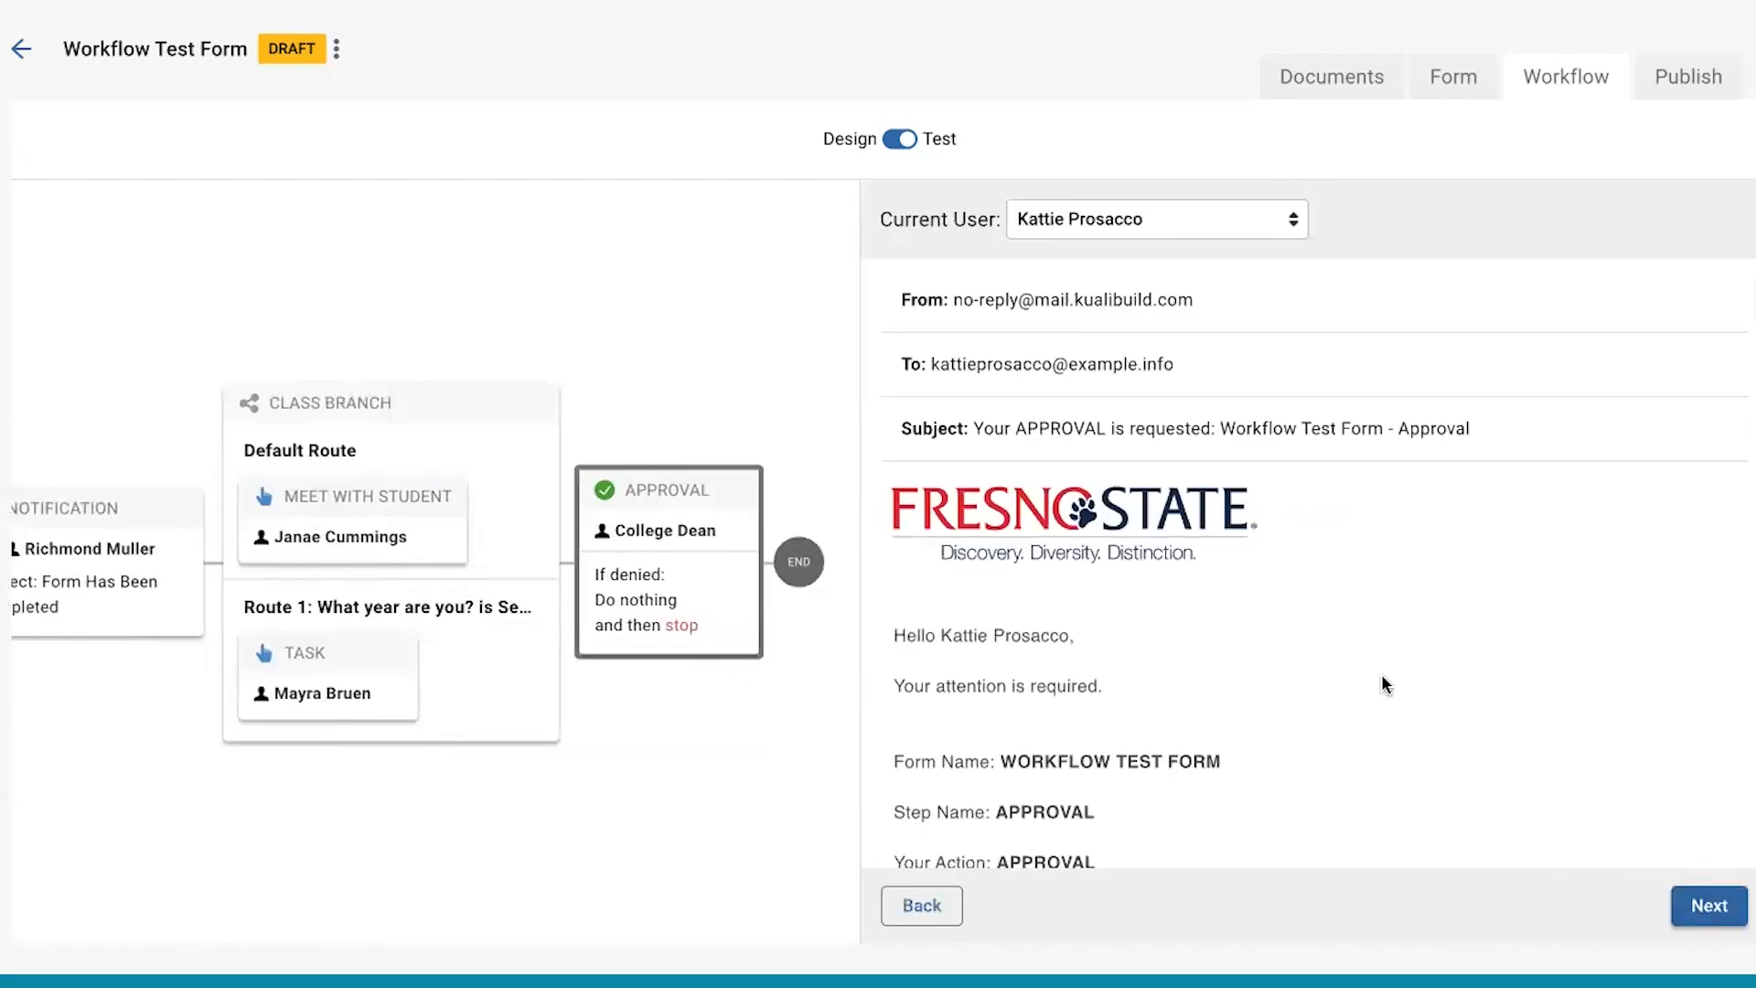
scroll(1381, 673, "down", 2)
left_click(1703, 905)
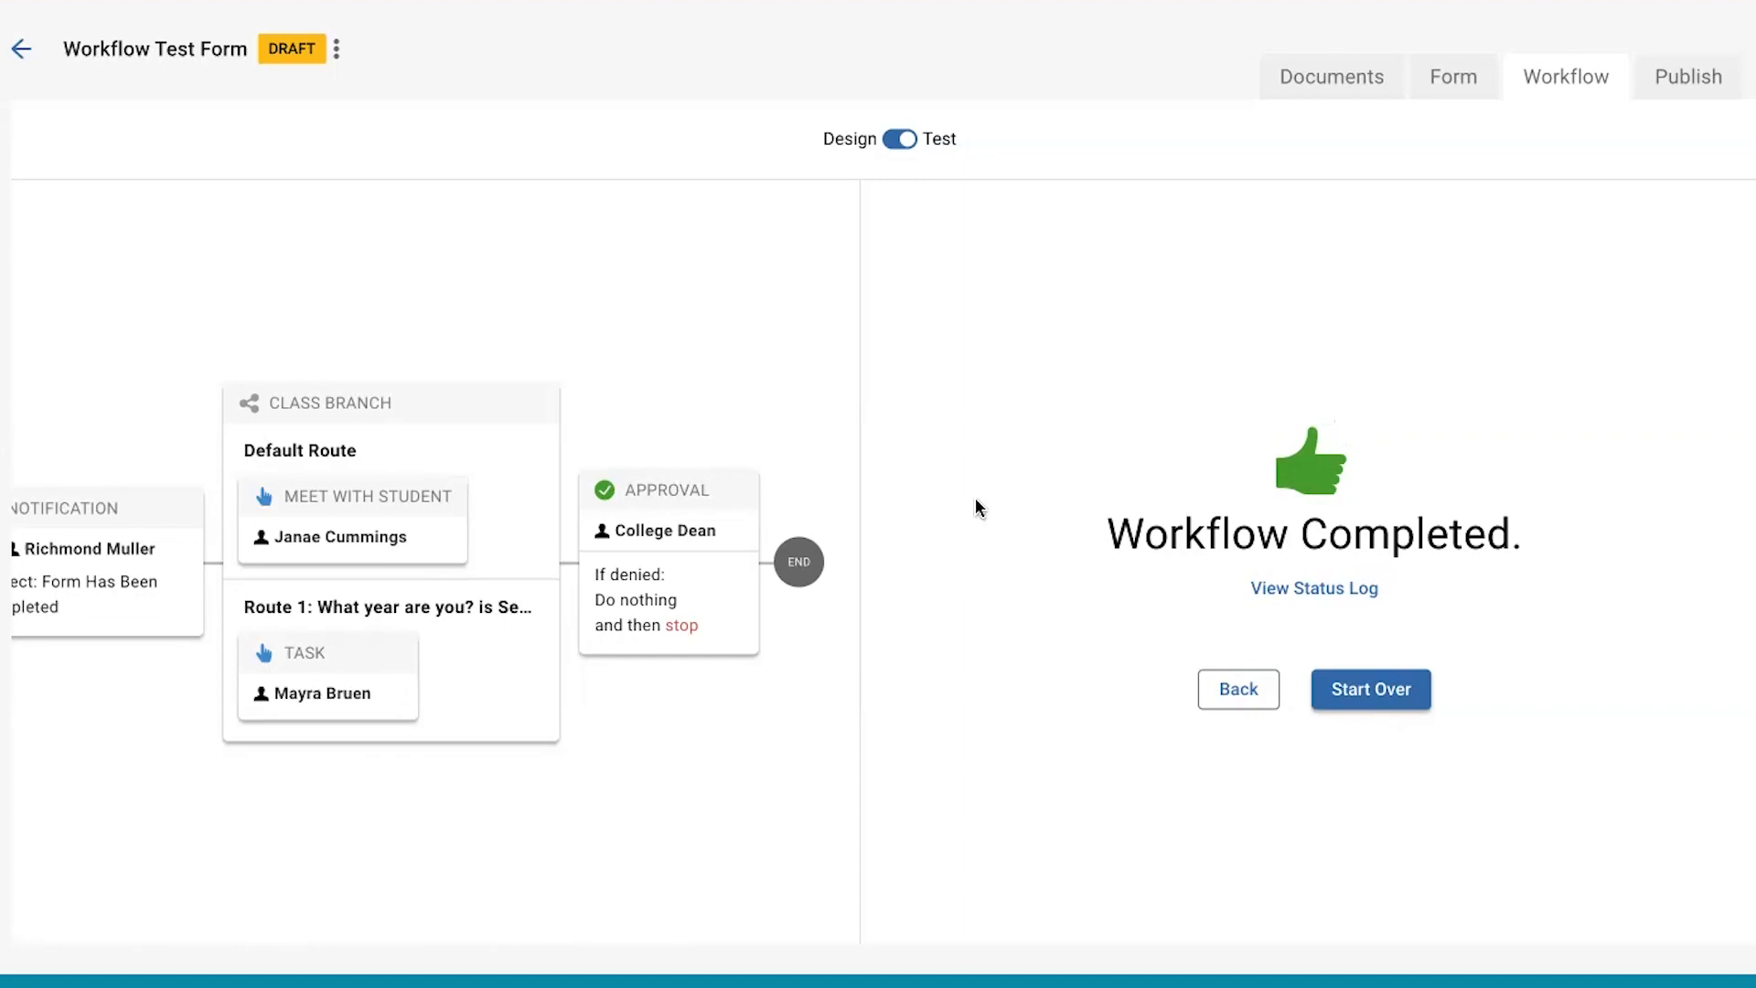
- Review the simulation status log, close it and return the workflow to design mode
left_click(1289, 599)
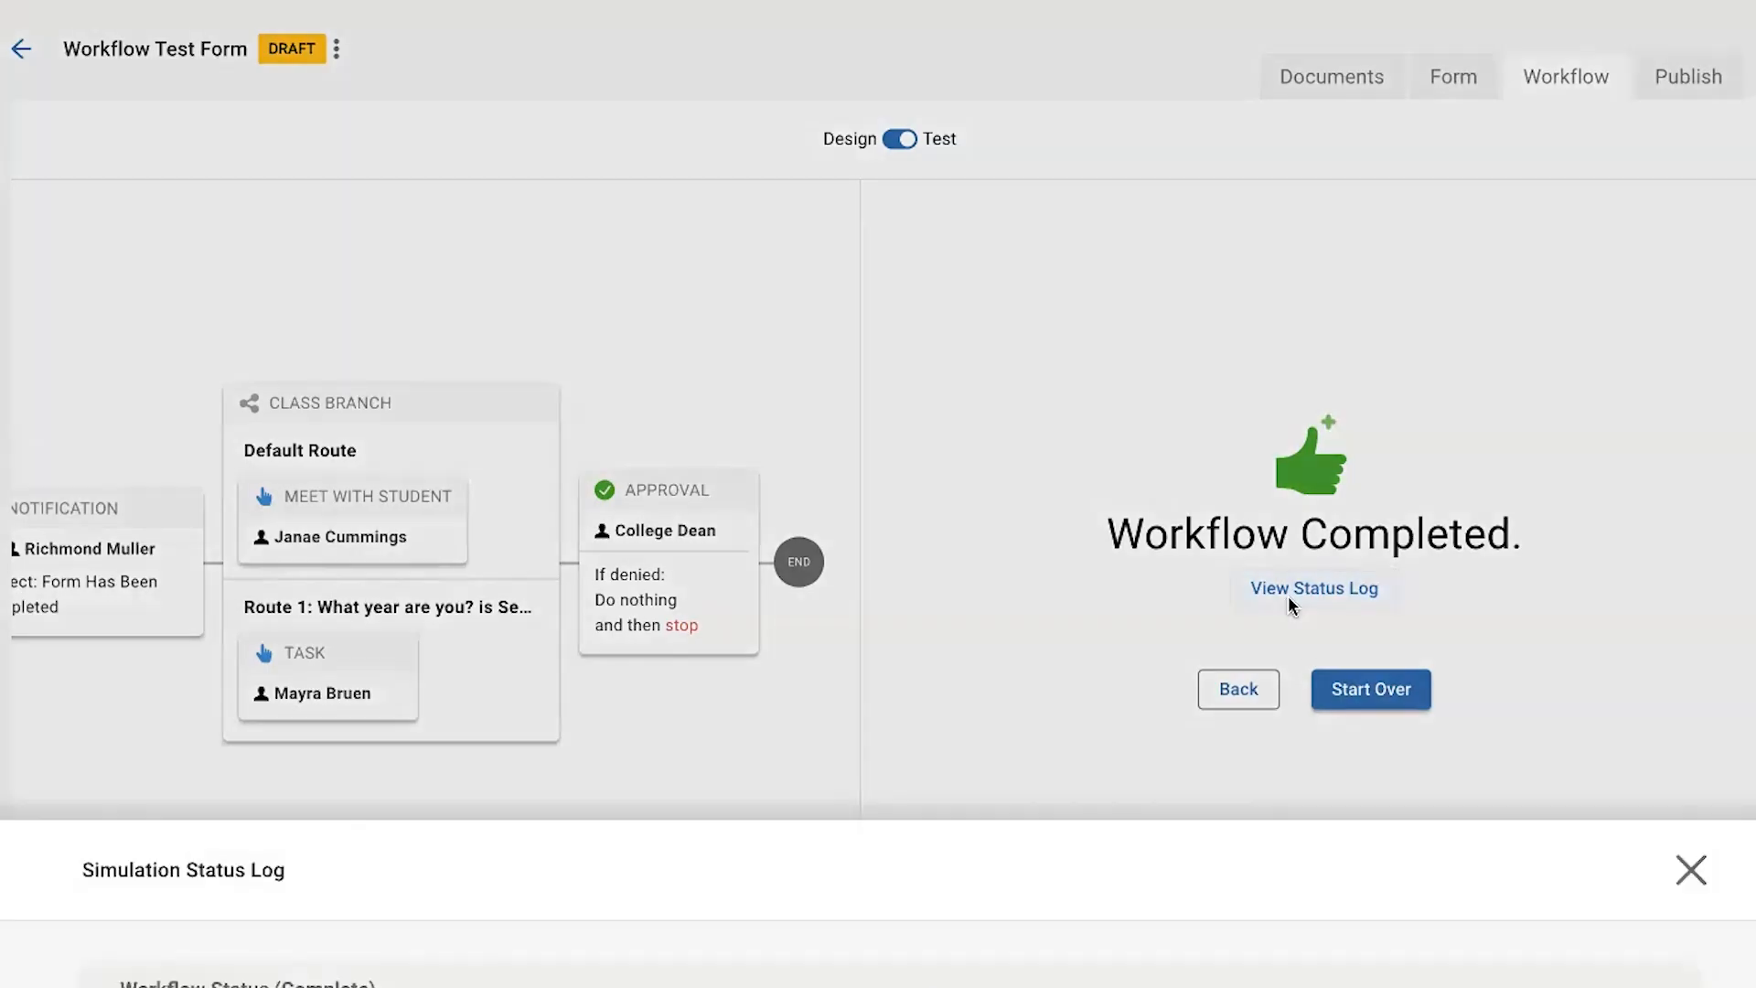
scroll(1288, 601, "down", 1)
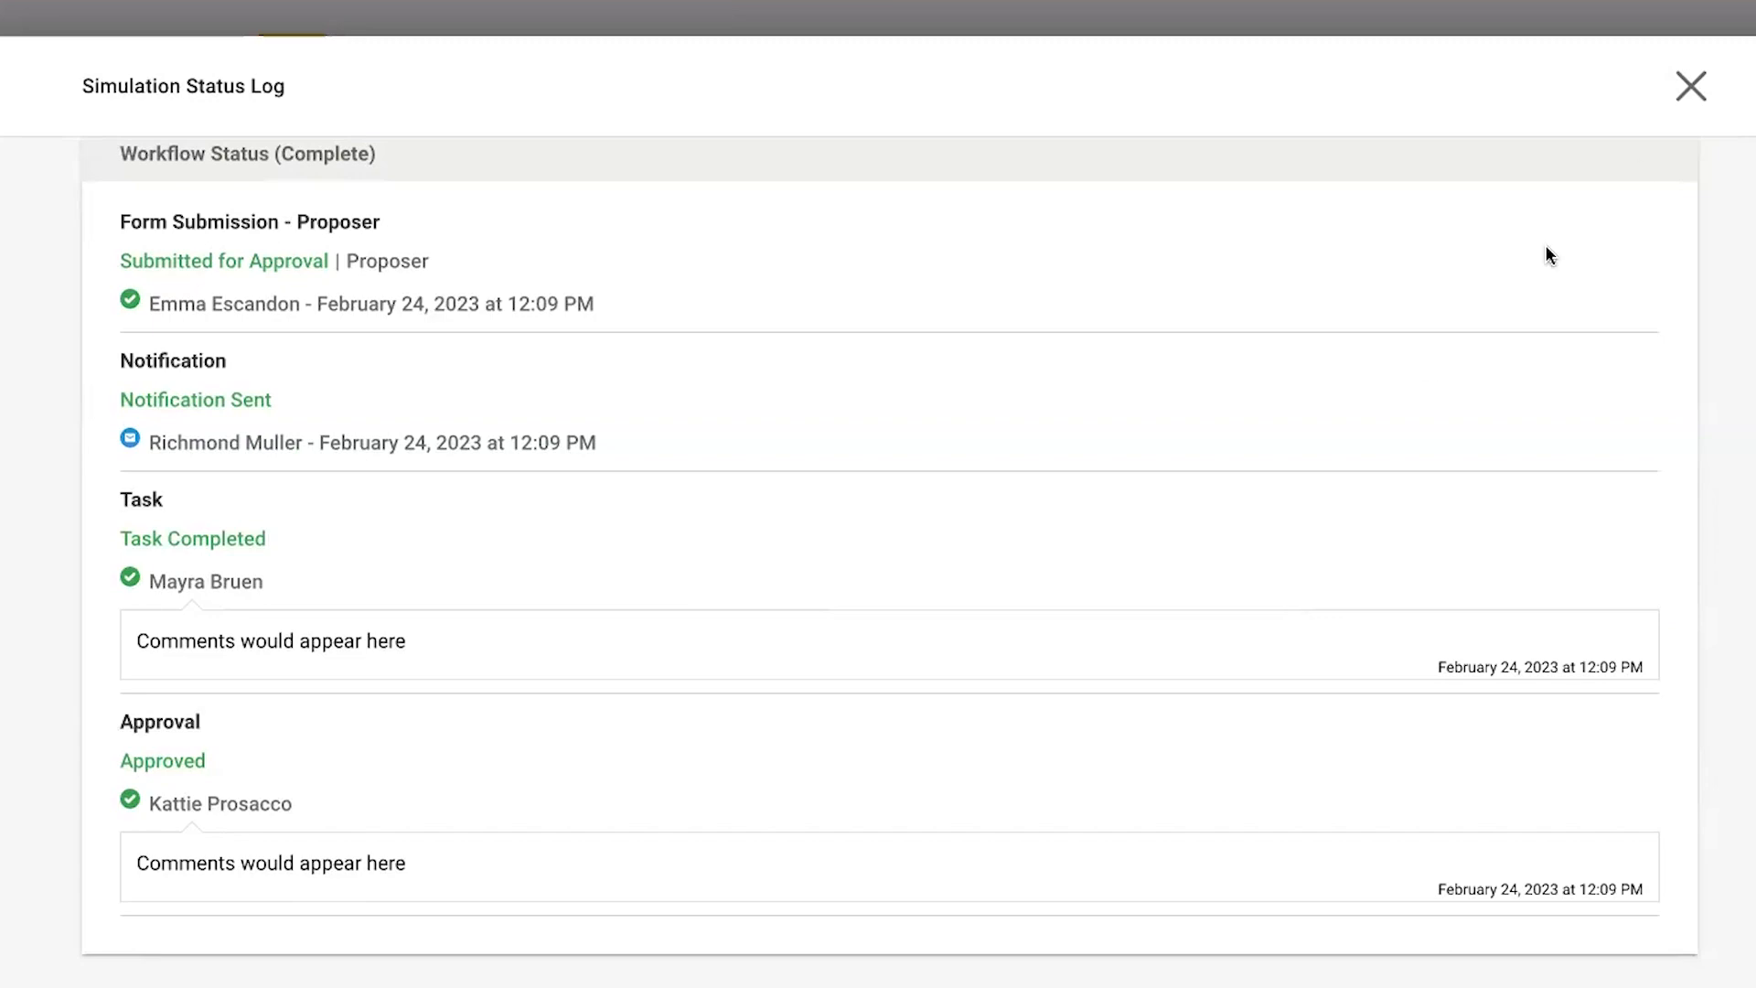
left_click(1689, 97)
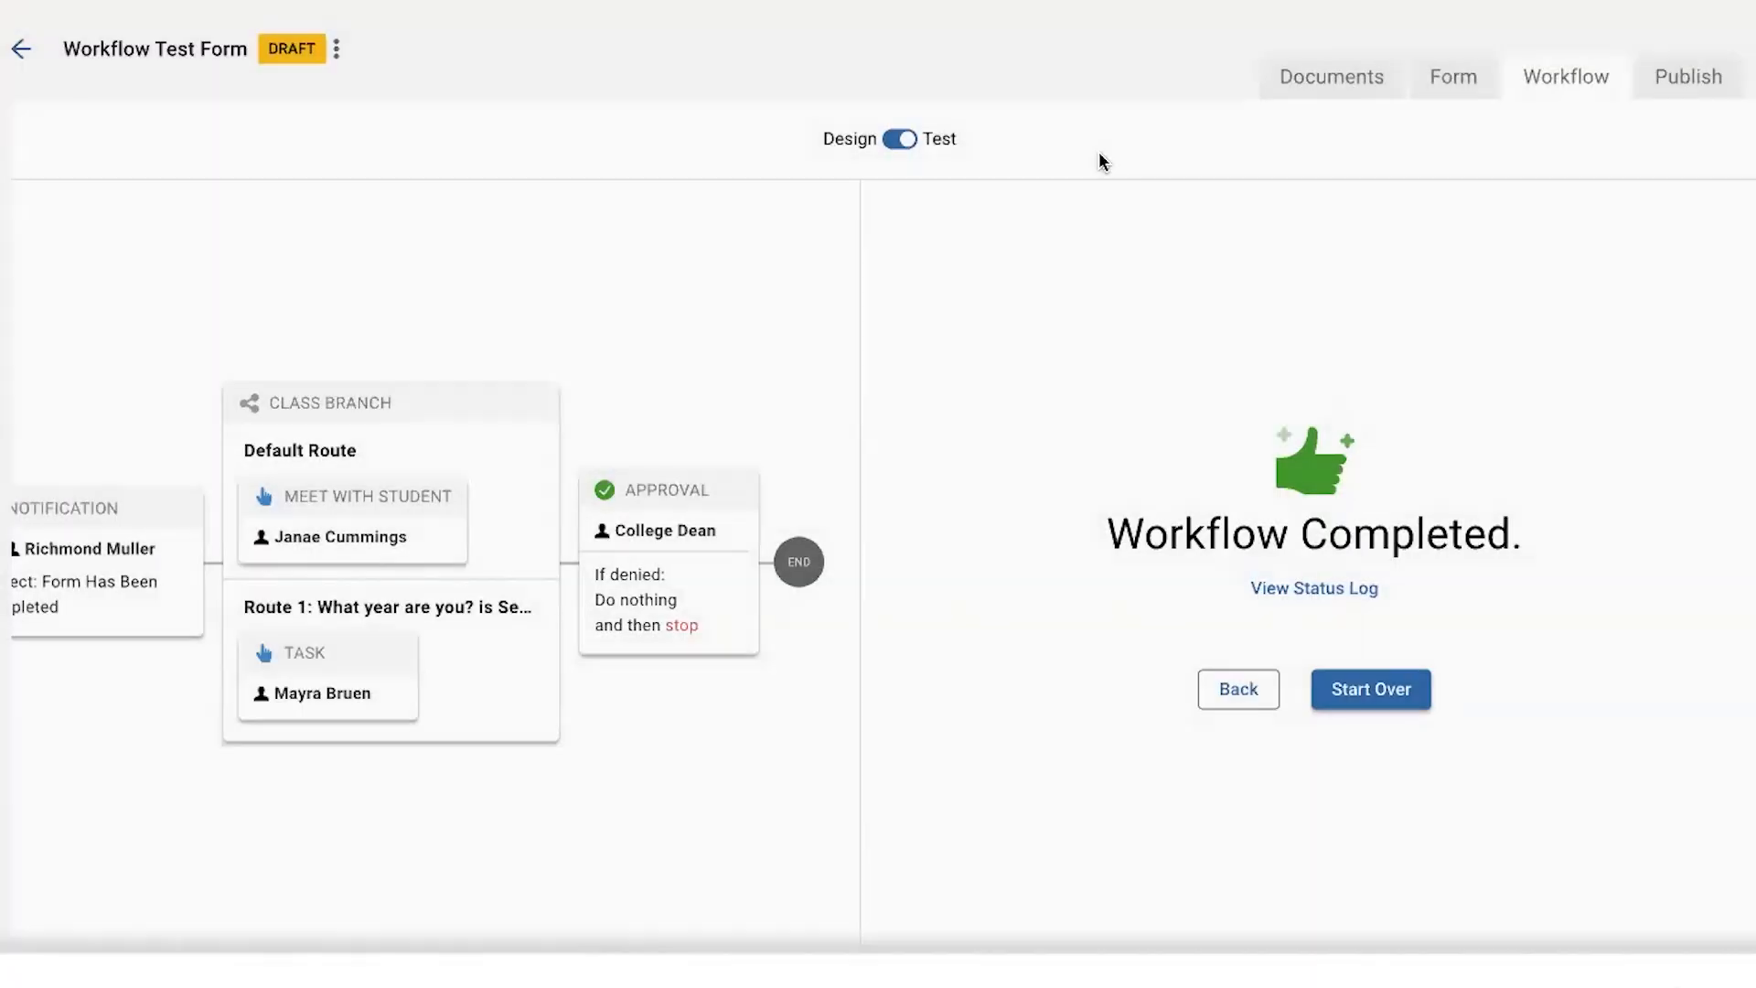
left_click(902, 138)
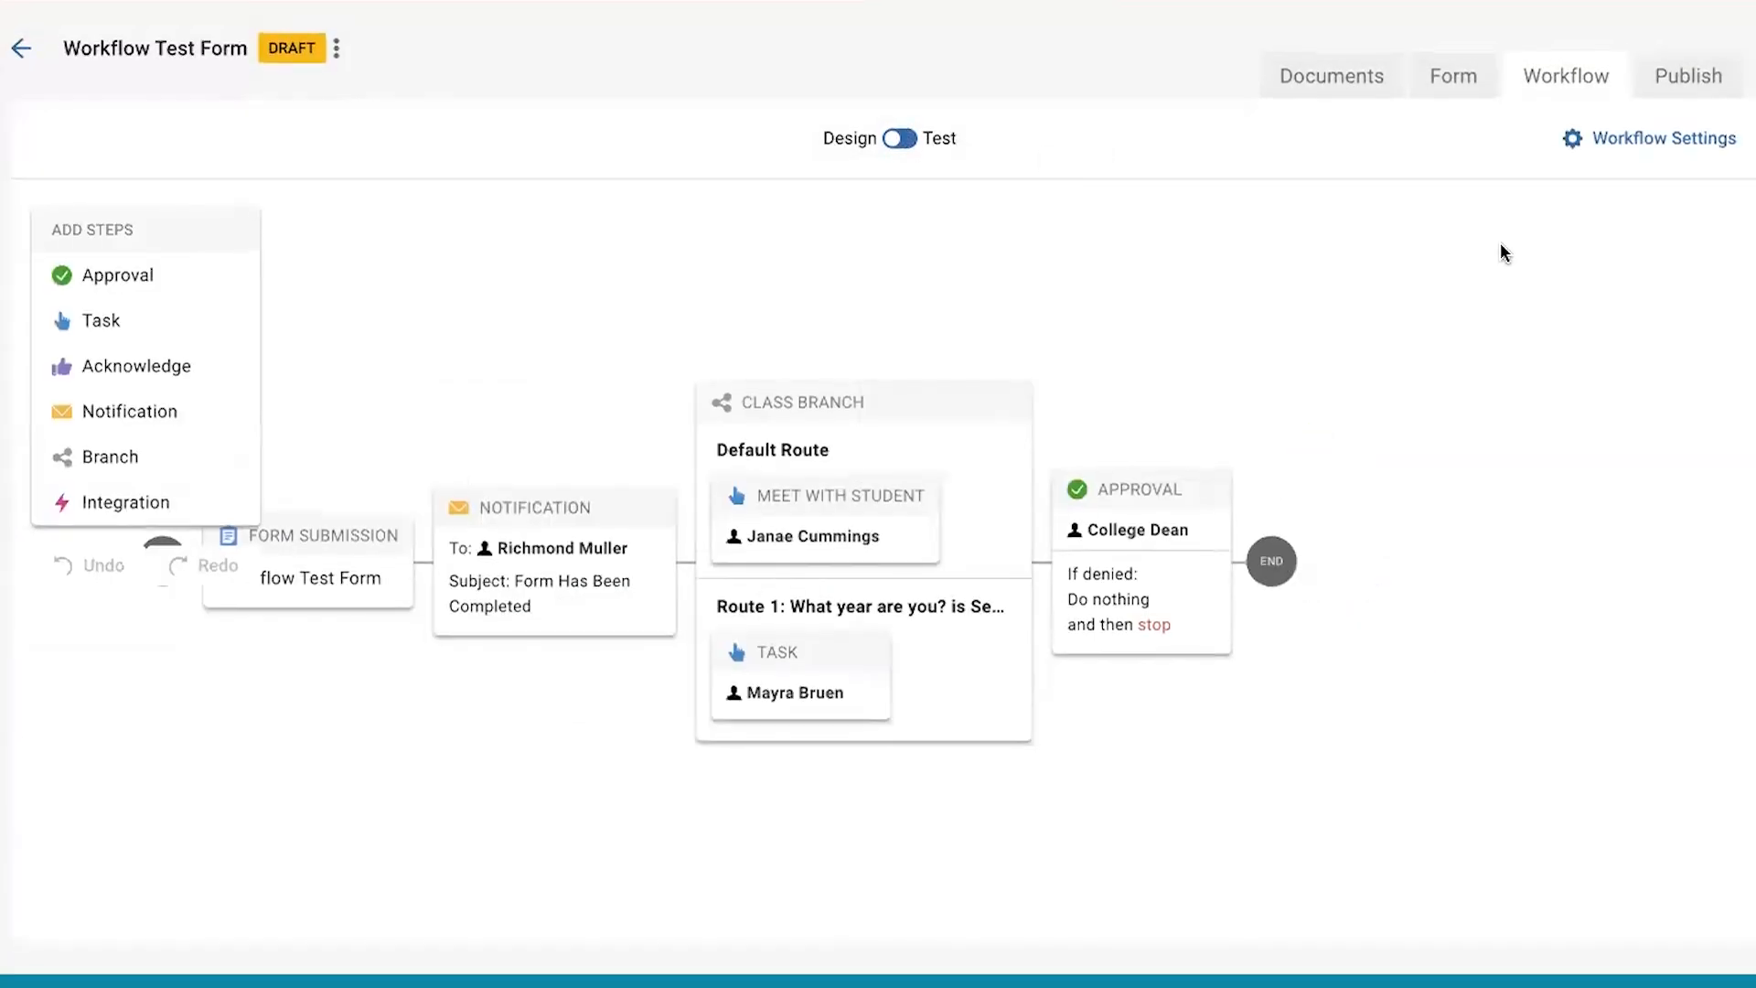